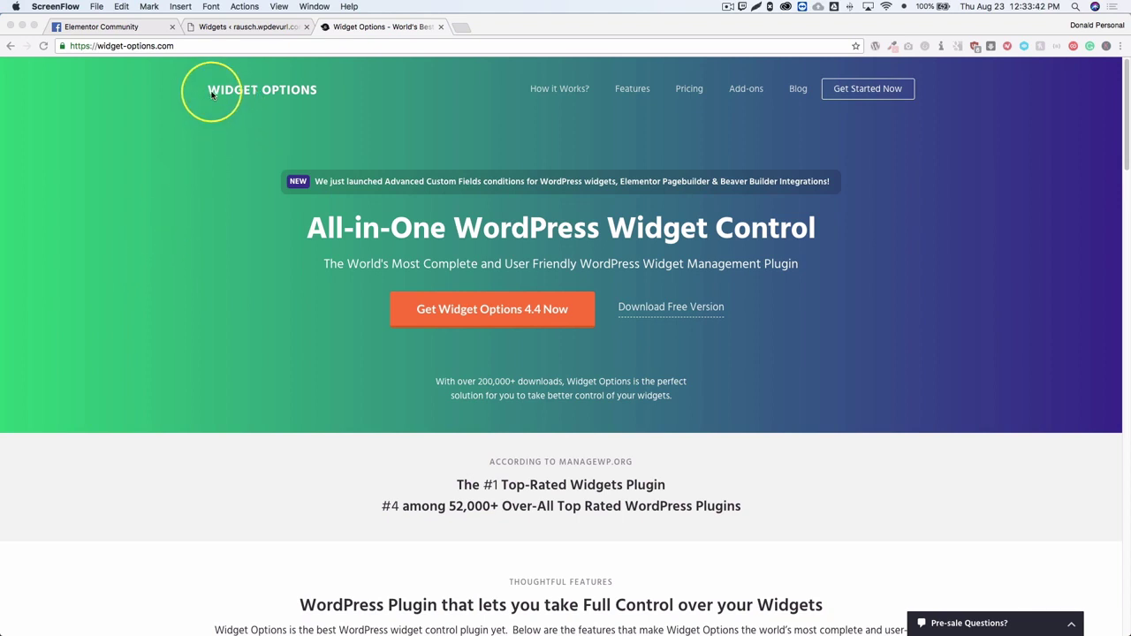
# Step: Review the Widget Options home page, including the Pages Visibility and Devices Visibility feature descriptions
pyautogui.click(205, 160)
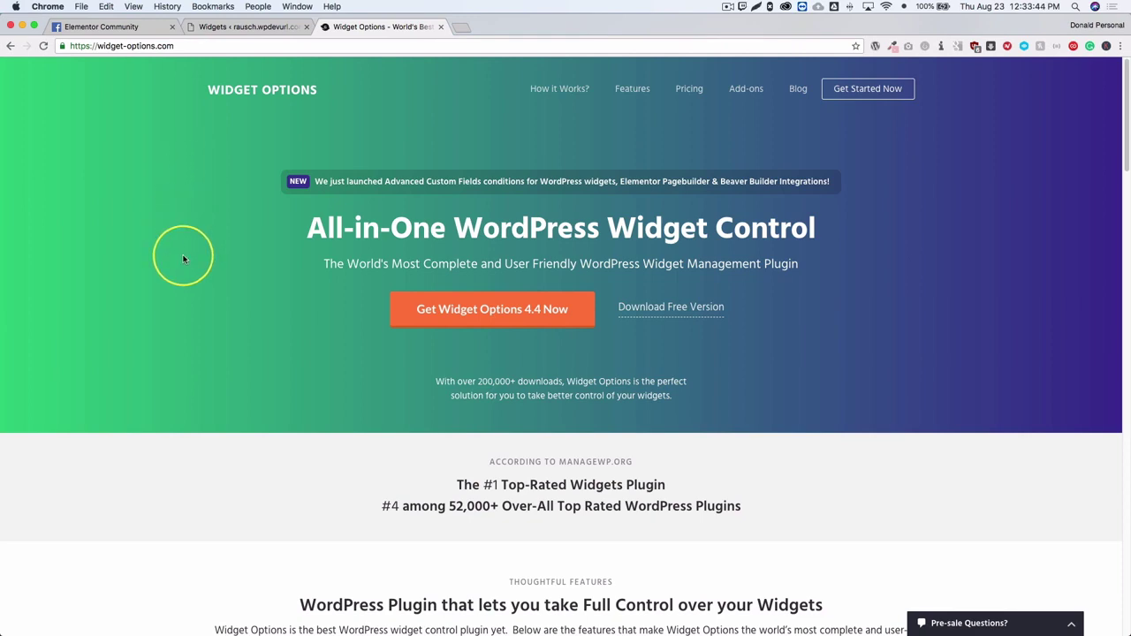
pyautogui.scroll(-1, 113, 258)
pyautogui.scroll(-5, 98, 261)
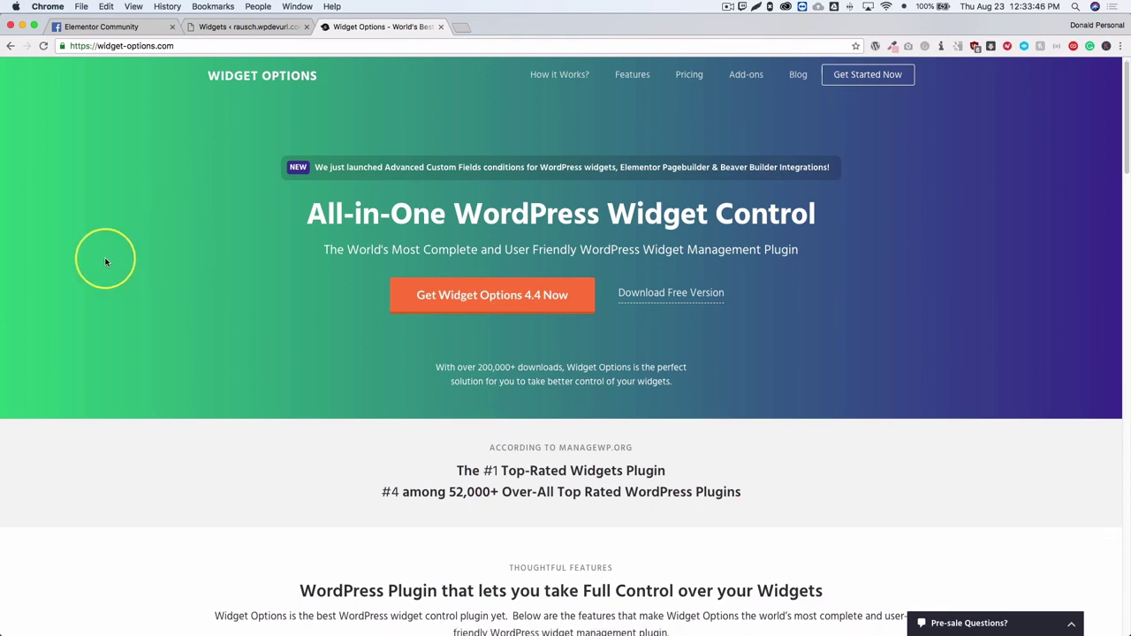
pyautogui.scroll(-1, 83, 266)
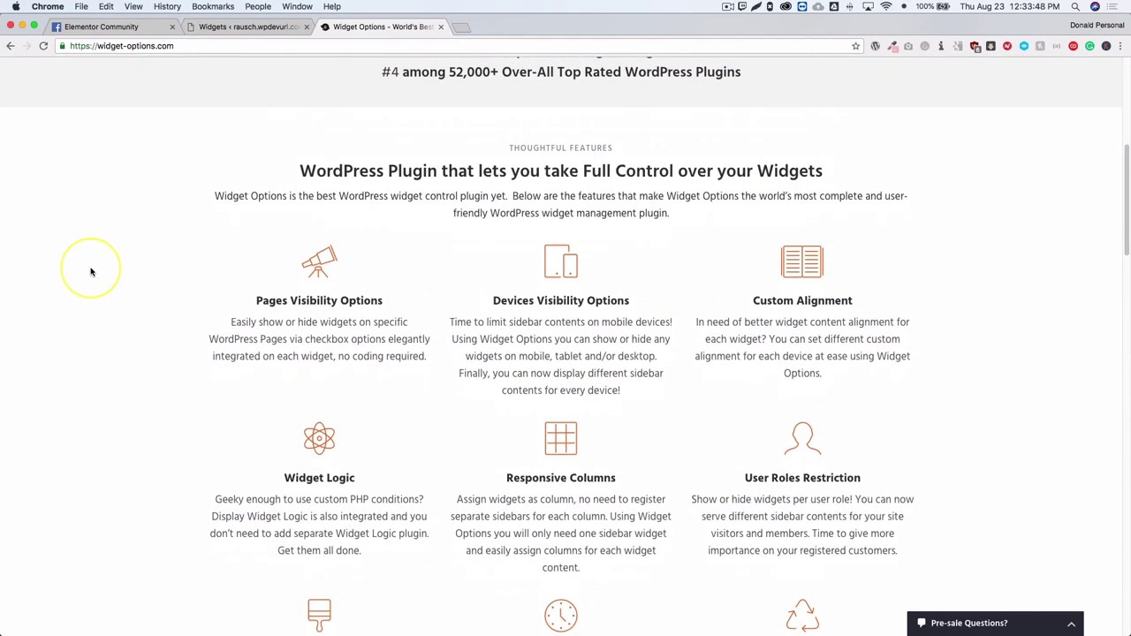
pyautogui.scroll(-1, 84, 265)
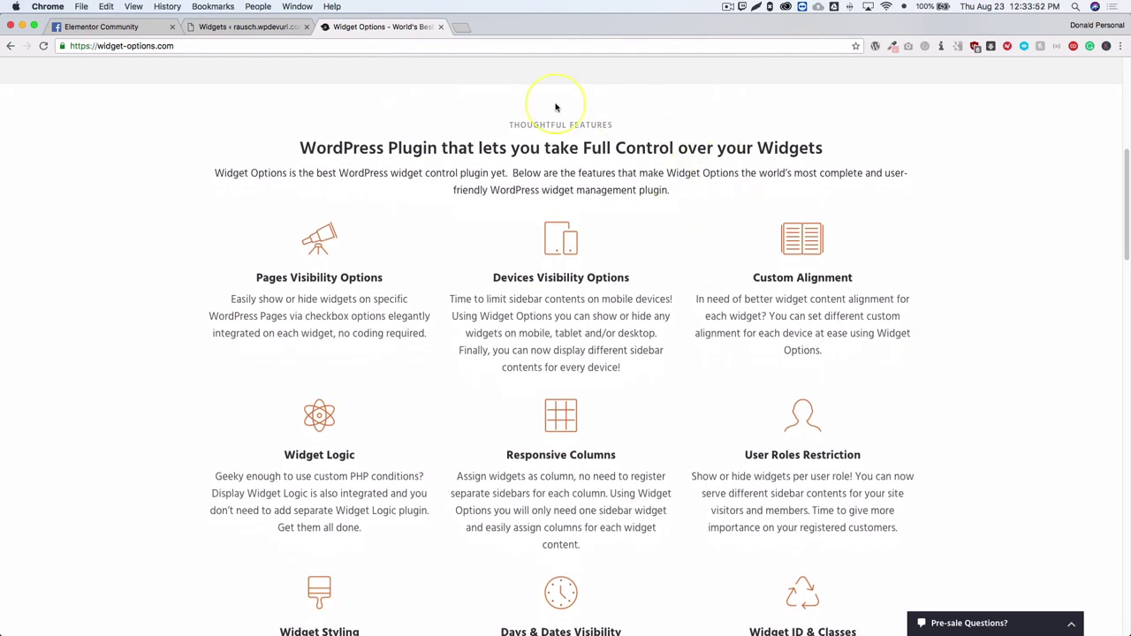
pyautogui.scroll(-2, 139, 220)
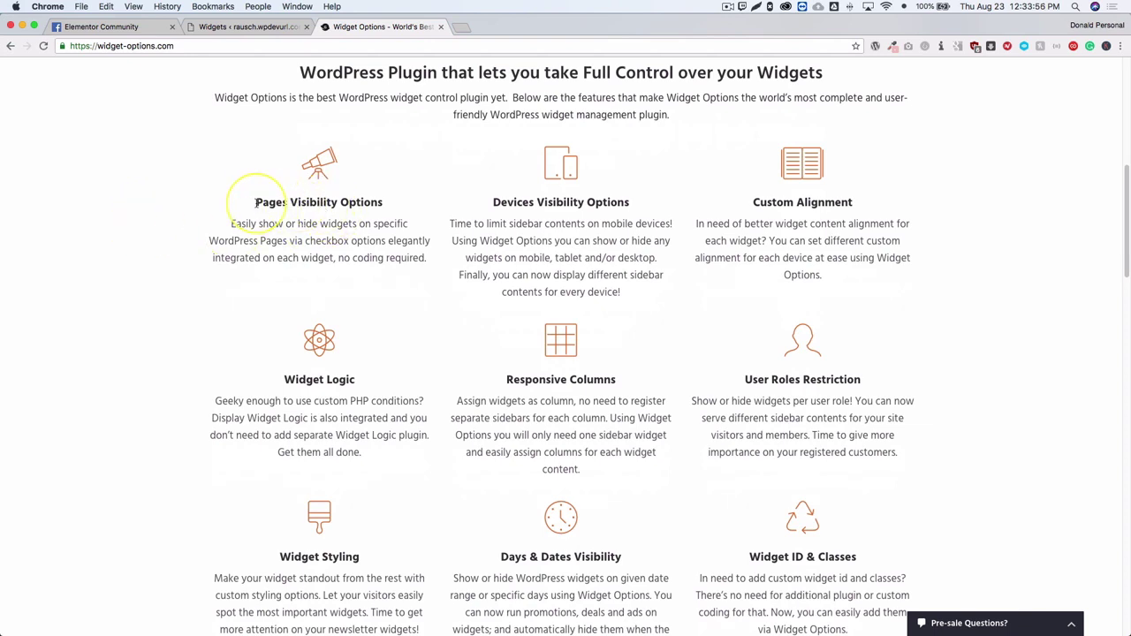
pyautogui.moveTo(256, 201); pyautogui.dragTo(338, 202)
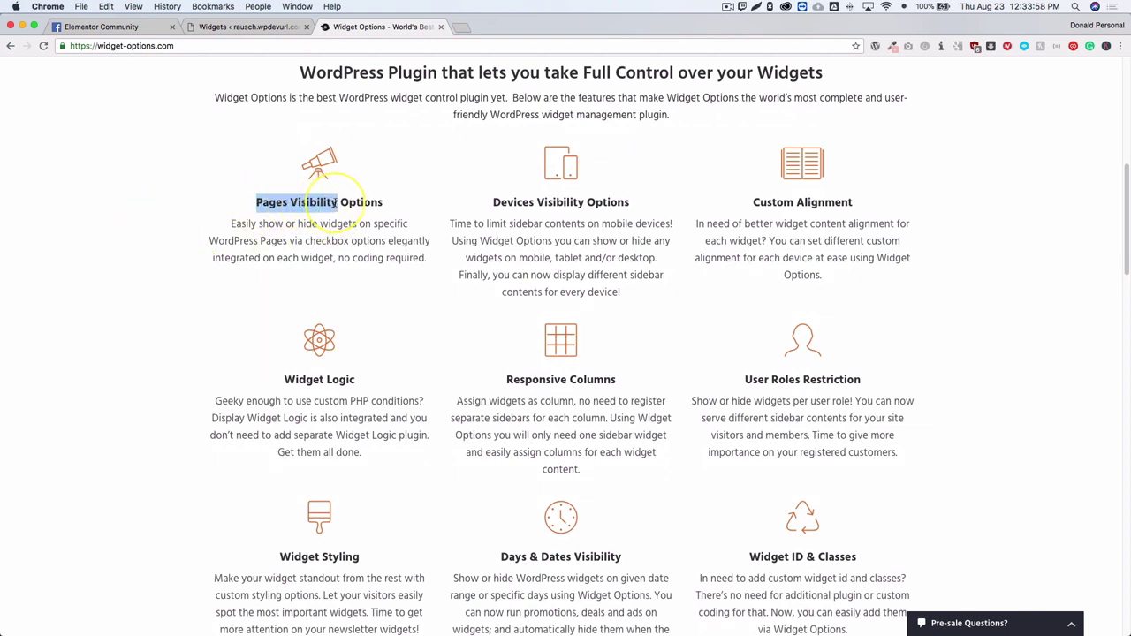
pyautogui.moveTo(493, 202); pyautogui.dragTo(529, 202)
pyautogui.click(481, 219)
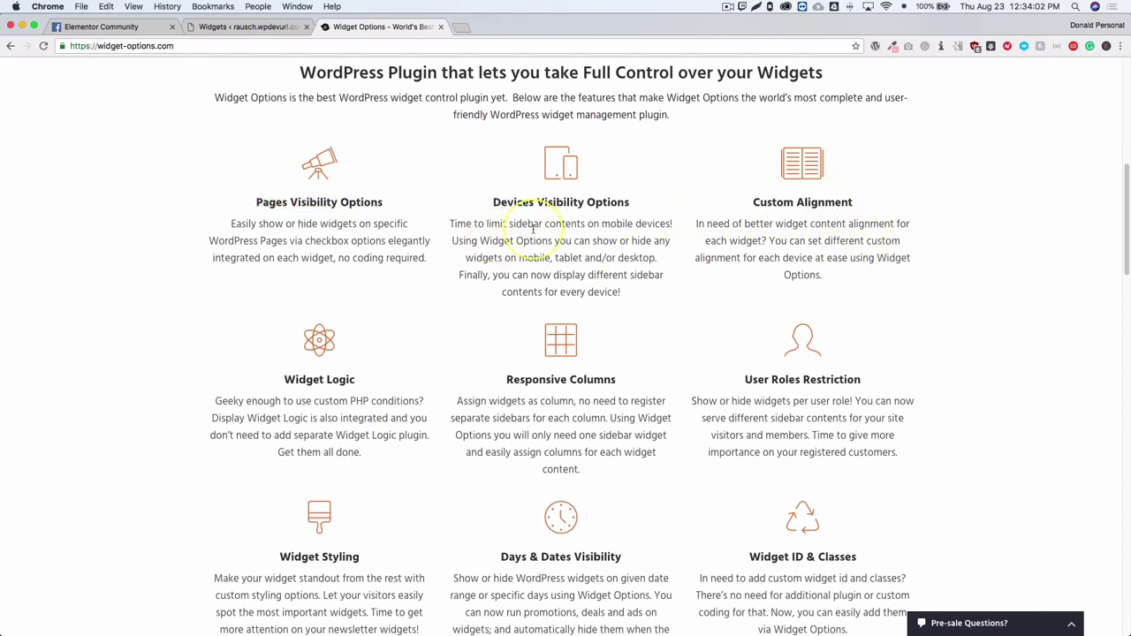
# Step: Examine the remaining Widget Options features, from User Roles Restriction and Days & Dates Visibility through to Pagebuilder Ready
pyautogui.scroll(-3, 100, 306)
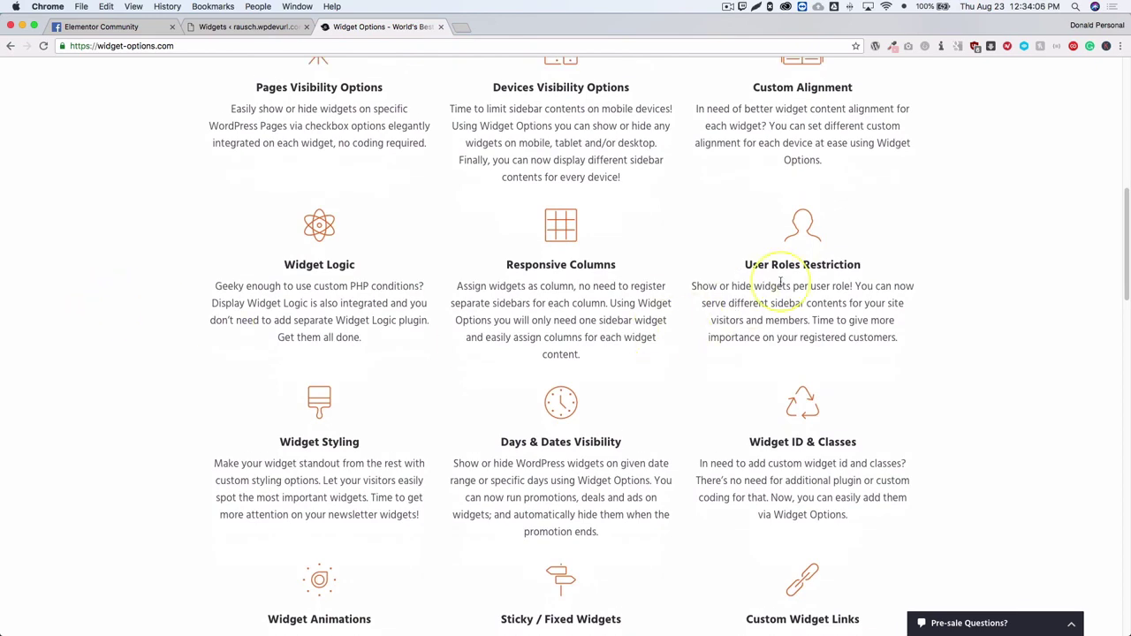
pyautogui.moveTo(801, 264); pyautogui.dragTo(732, 263)
pyautogui.click(732, 261)
pyautogui.scroll(-5, 97, 299)
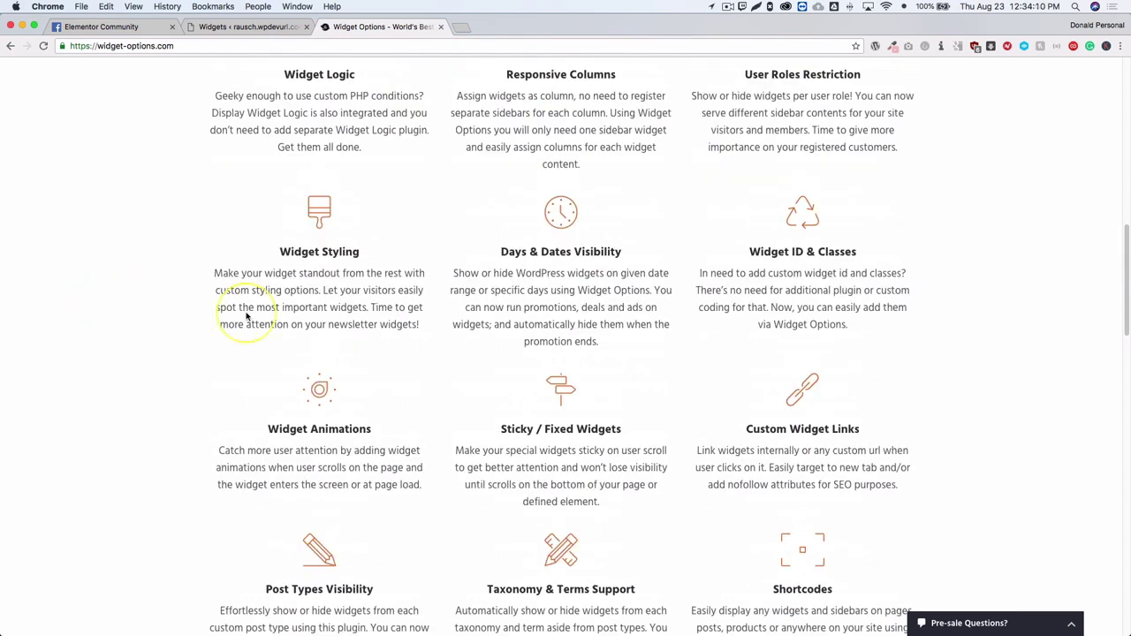
pyautogui.moveTo(500, 253); pyautogui.dragTo(566, 252)
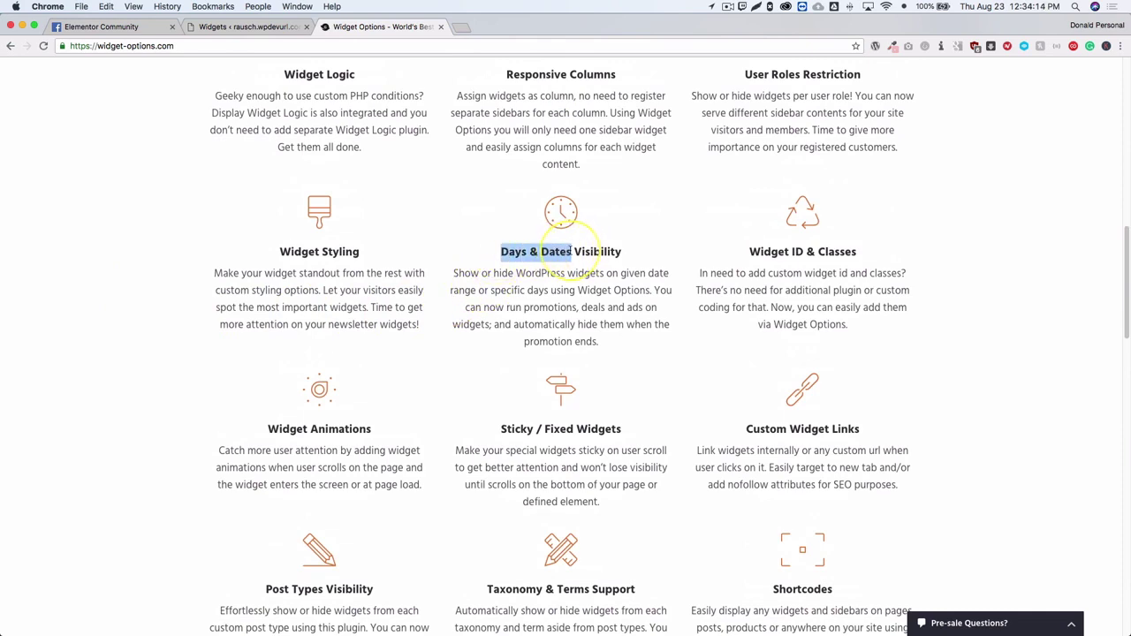
pyautogui.click(567, 252)
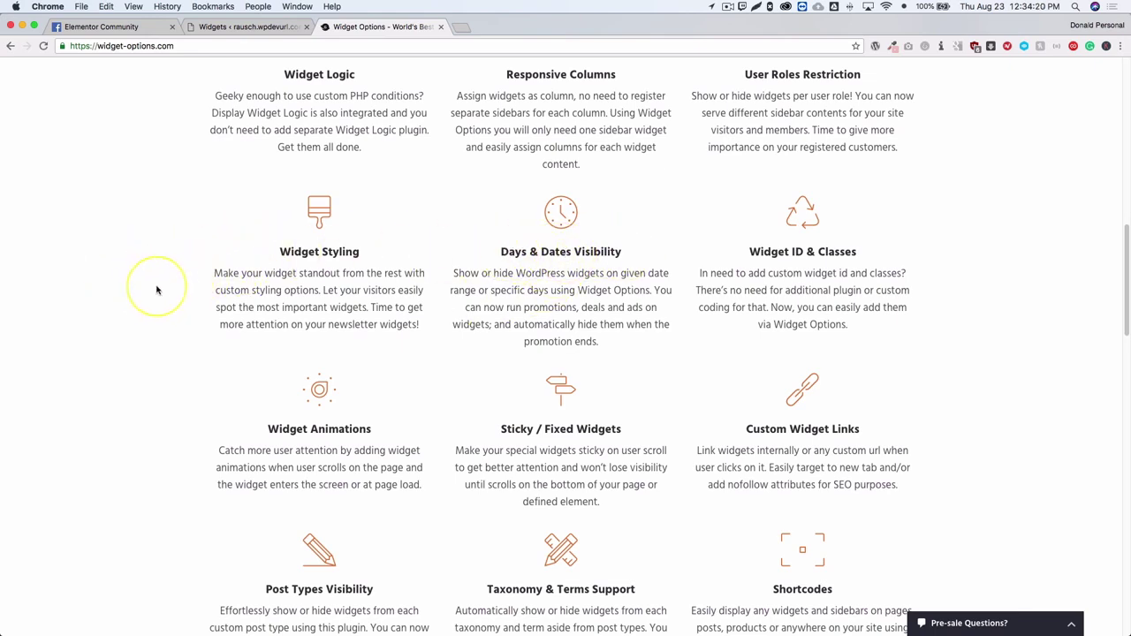
pyautogui.scroll(-5, 125, 297)
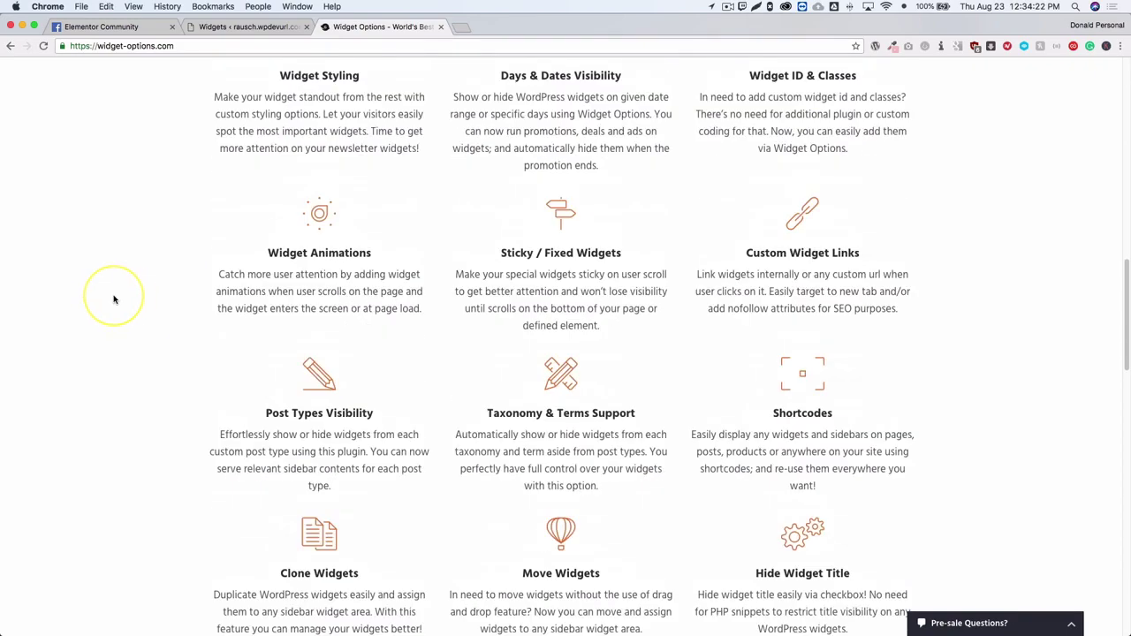
pyautogui.scroll(-5, 109, 301)
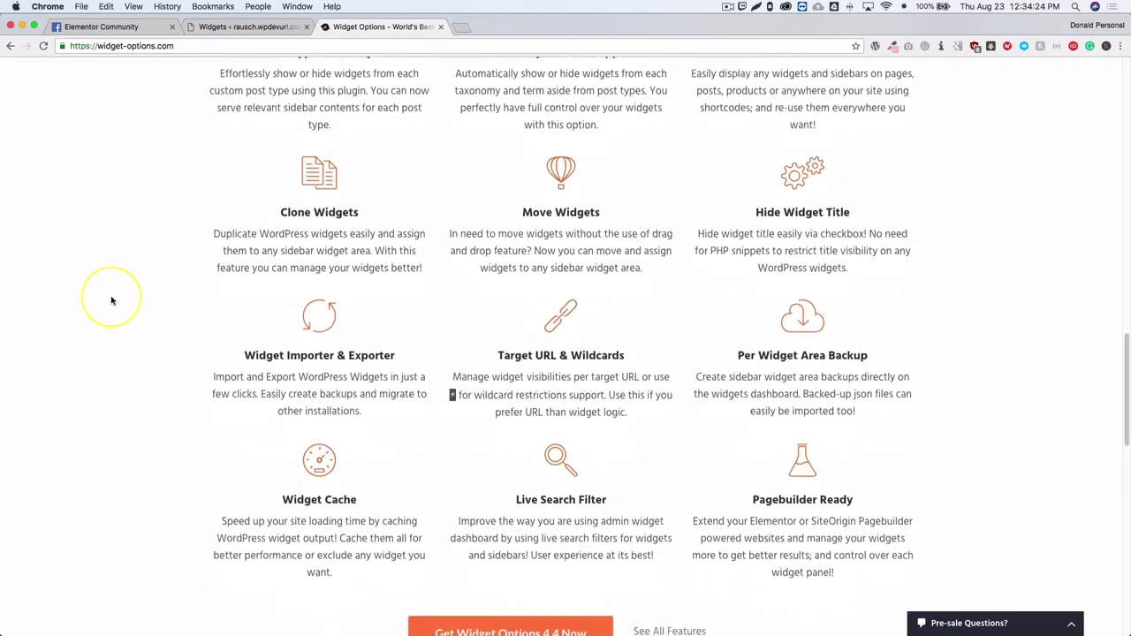
pyautogui.scroll(15, 102, 304)
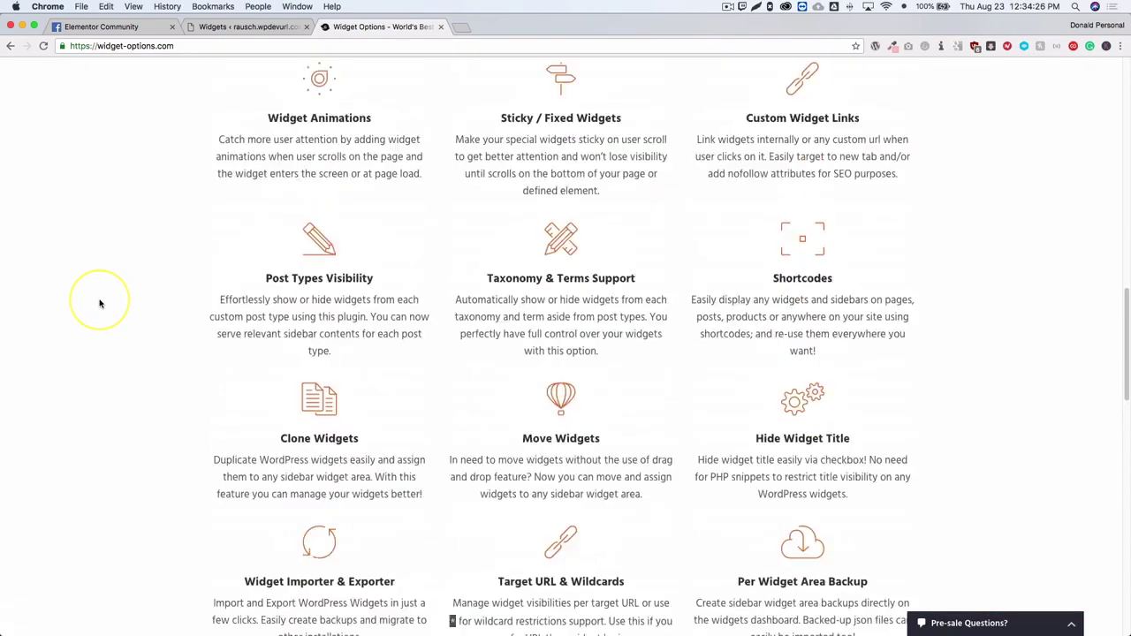
pyautogui.scroll(7, 100, 303)
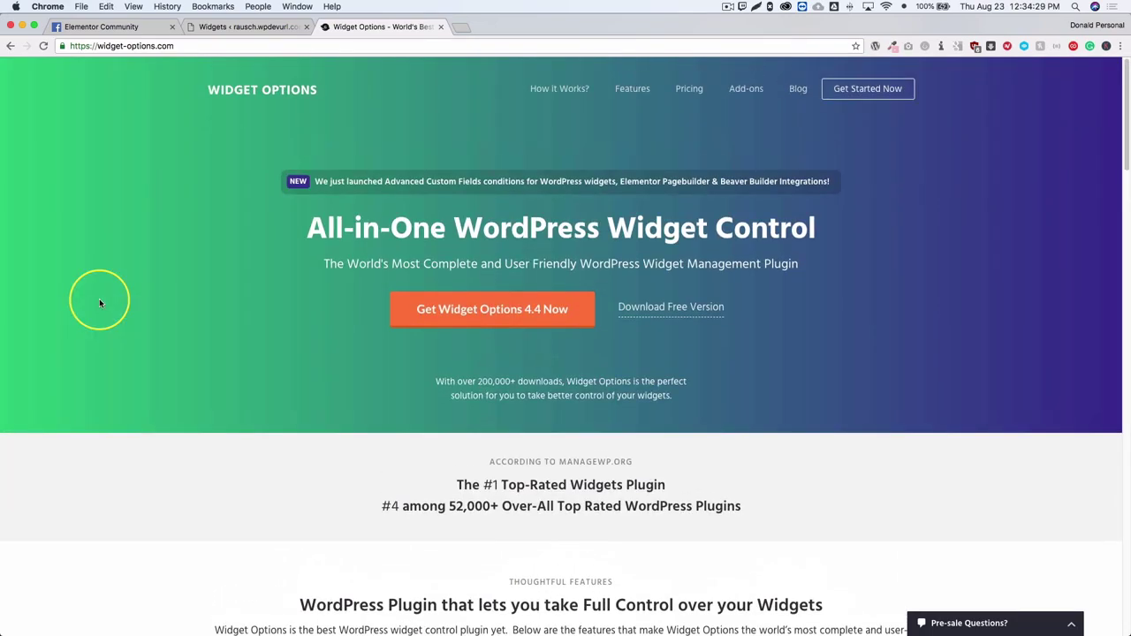
# Step: Open the Widget Options pricing page and compare the Developer, Business and Personal plans and the refund guarantee
pyautogui.click(688, 89)
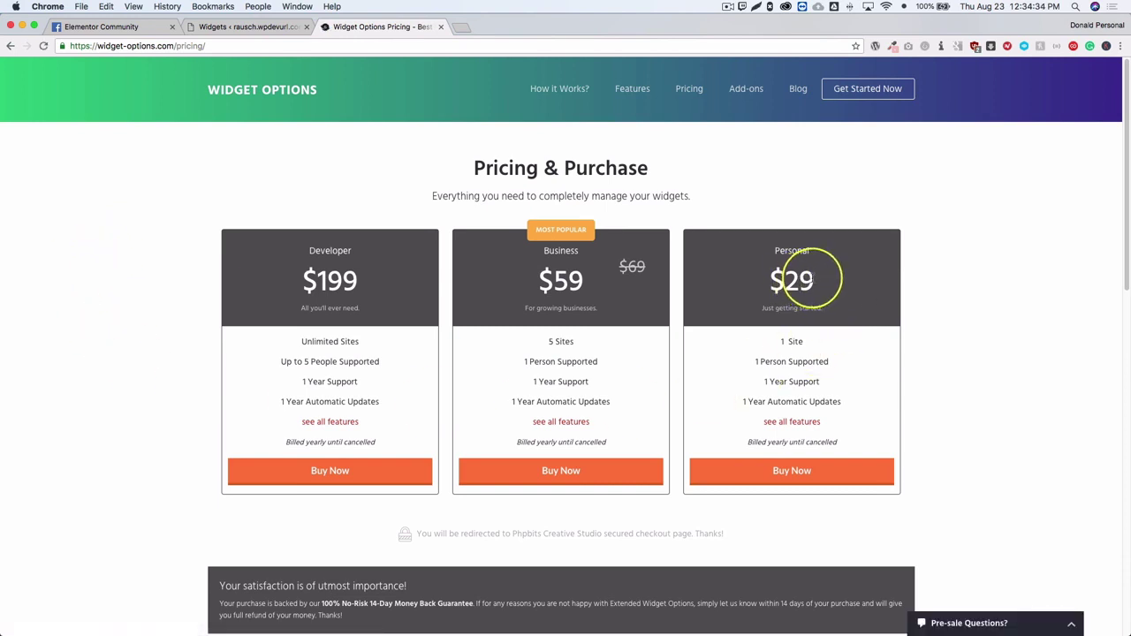
pyautogui.moveTo(805, 281); pyautogui.dragTo(742, 283)
pyautogui.click(743, 283)
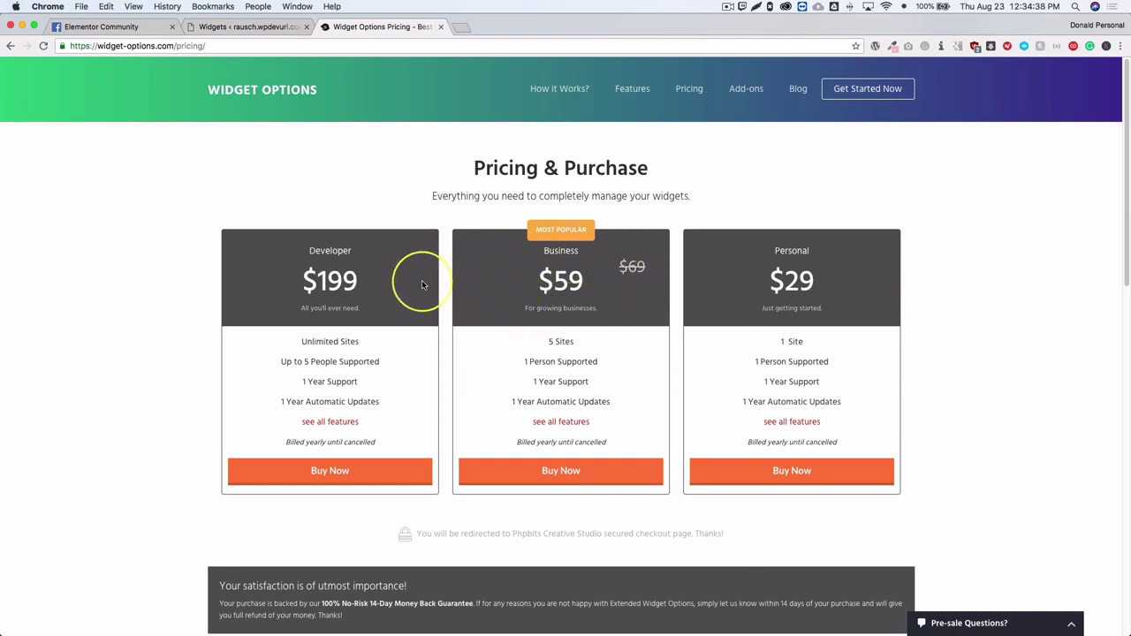
pyautogui.scroll(-2, 102, 316)
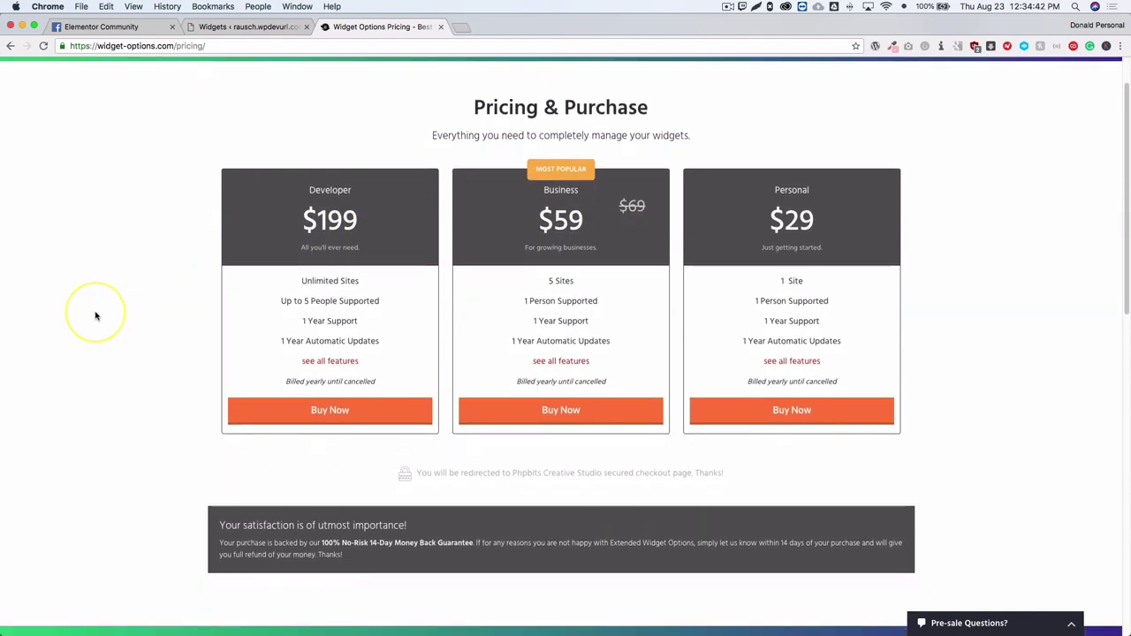
pyautogui.scroll(-3, 99, 316)
pyautogui.scroll(-1, 96, 315)
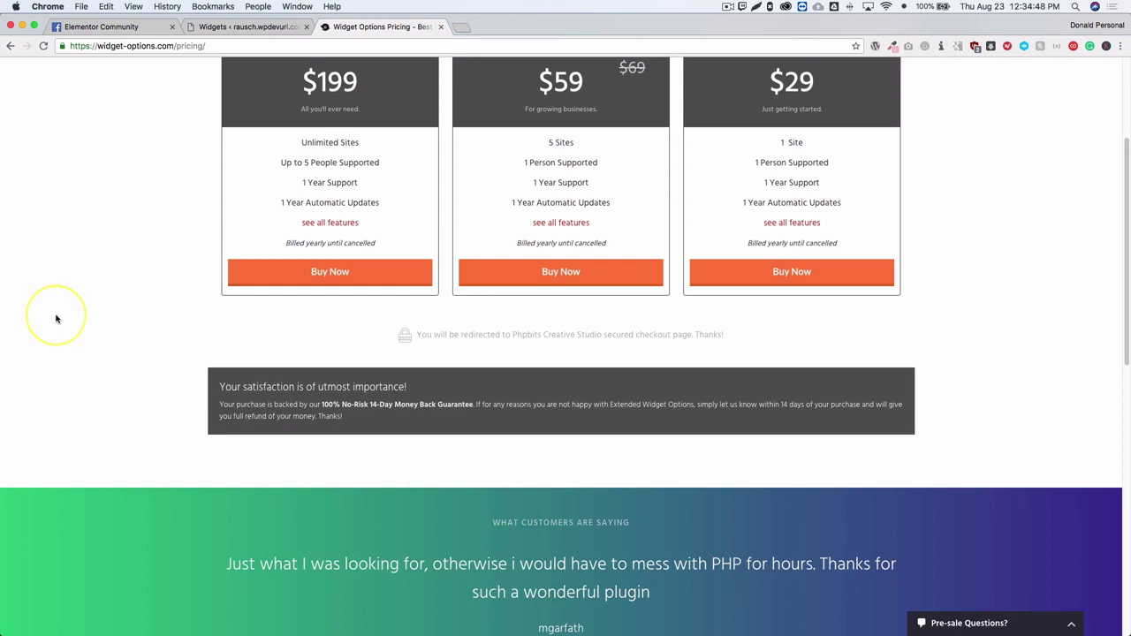
pyautogui.scroll(-1, 56, 315)
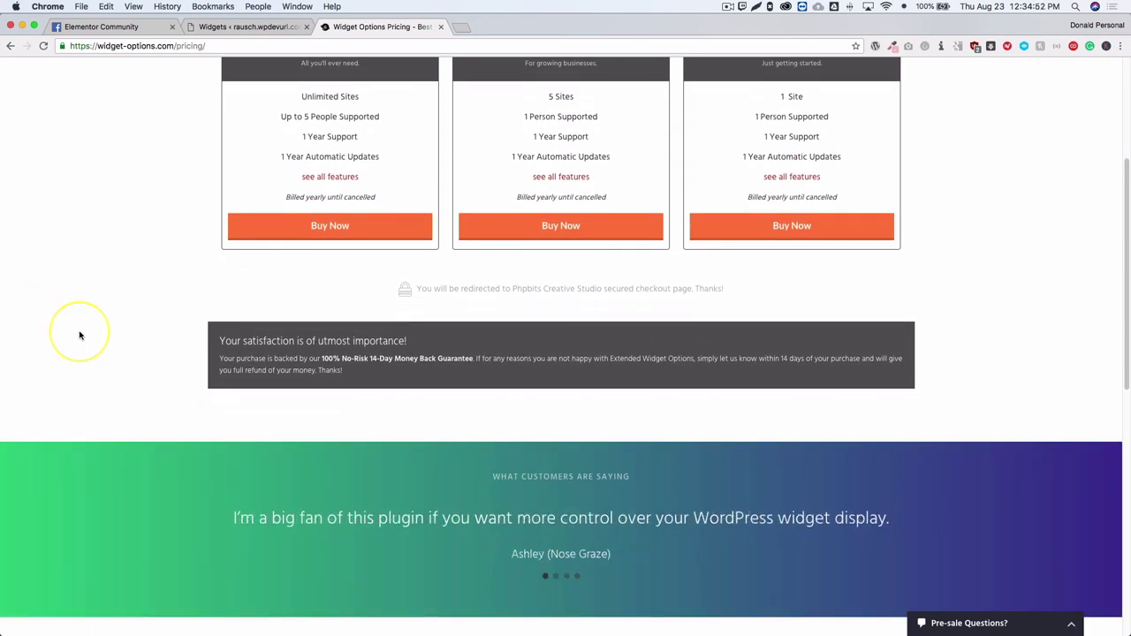
pyautogui.scroll(-5, 79, 334)
pyautogui.scroll(10, 78, 332)
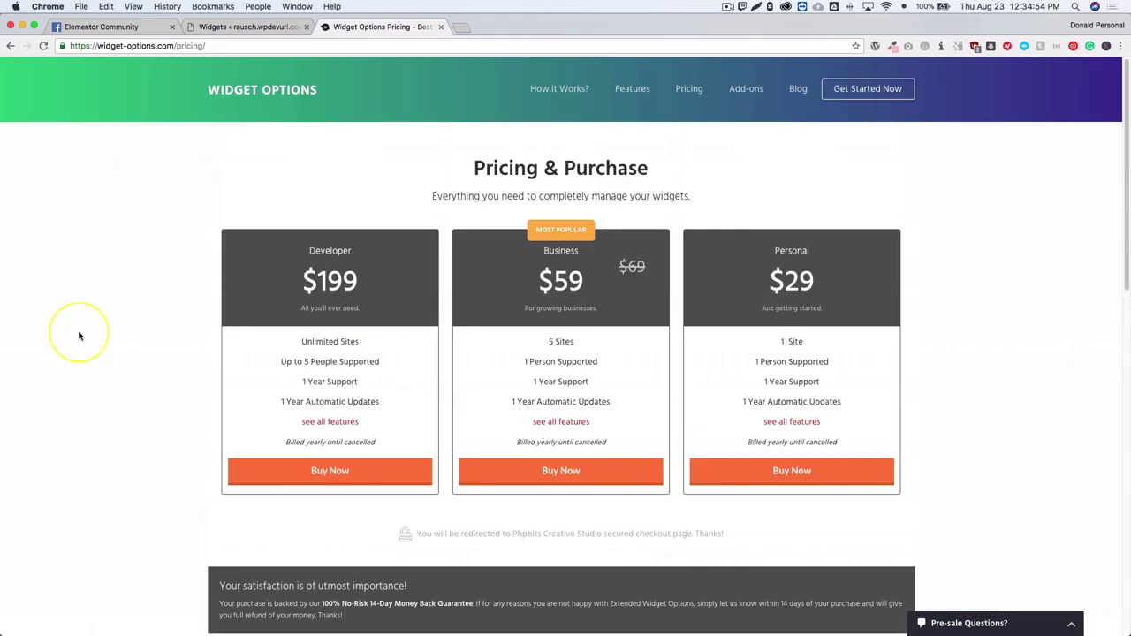
# Step: Switch to the WordPress admin site and search for "widget options" among the plugins available to add
pyautogui.click(245, 27)
pyautogui.moveTo(44, 94)
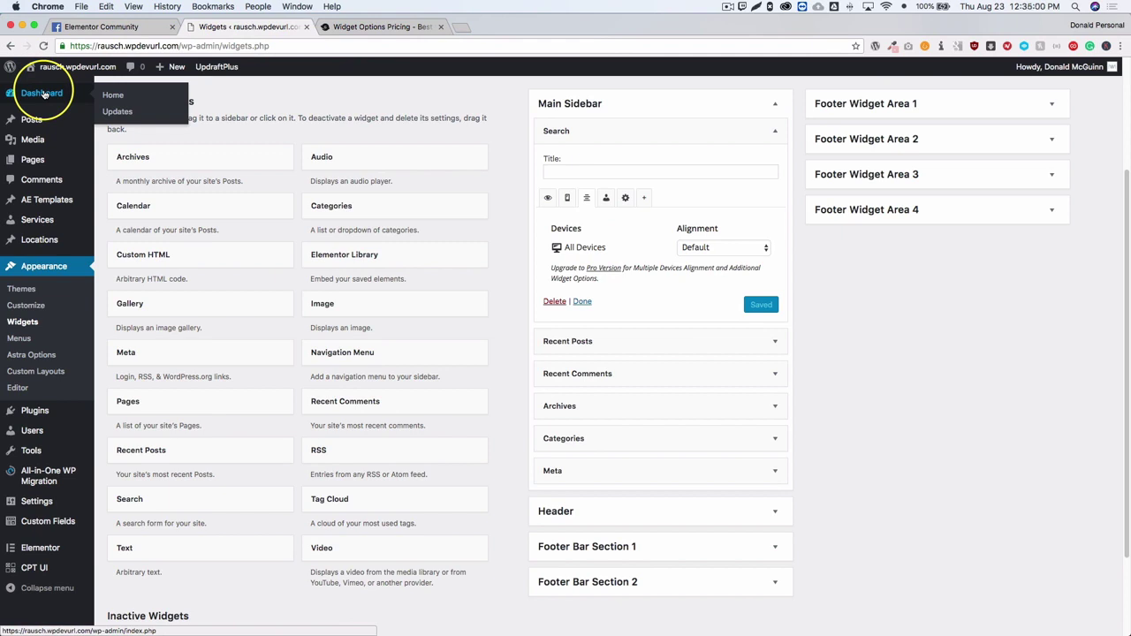
pyautogui.click(44, 94)
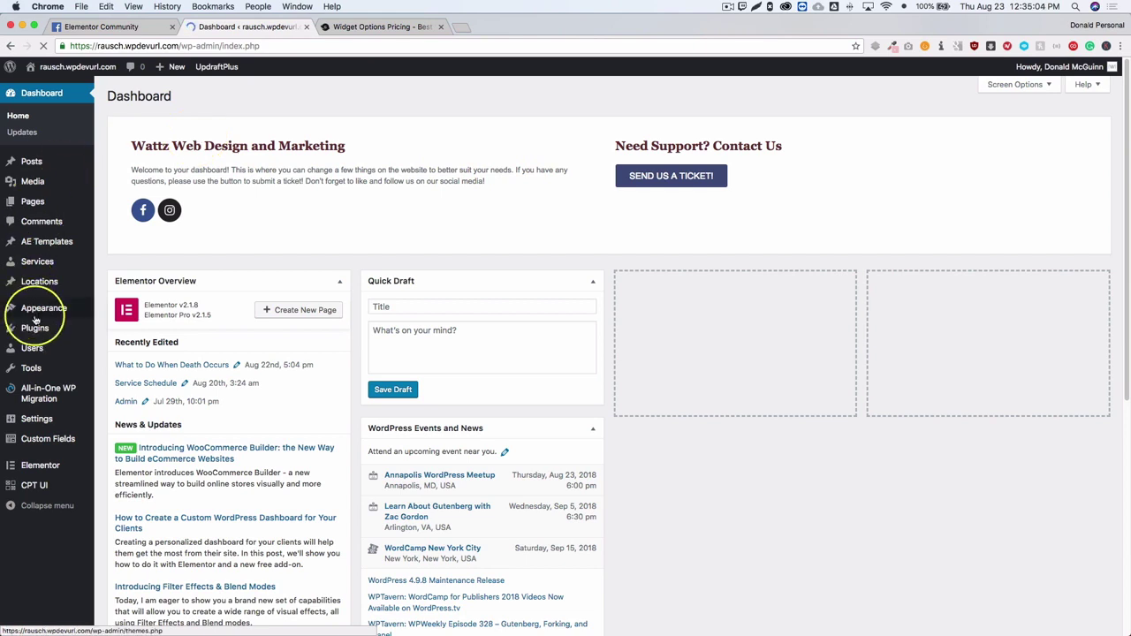
pyautogui.moveTo(35, 331)
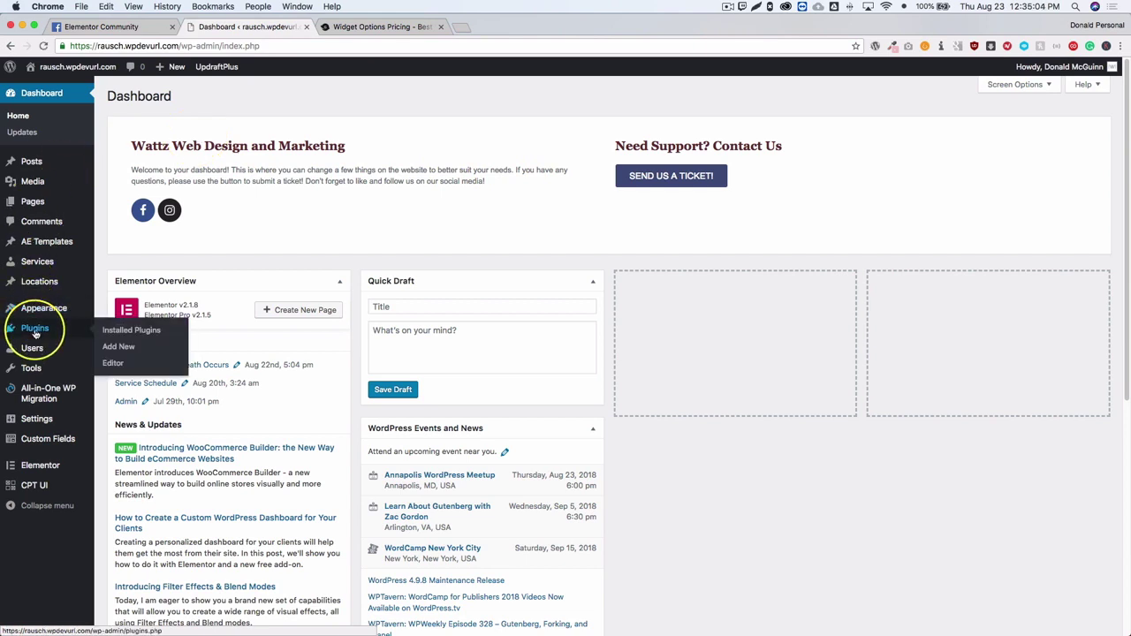
pyautogui.click(117, 348)
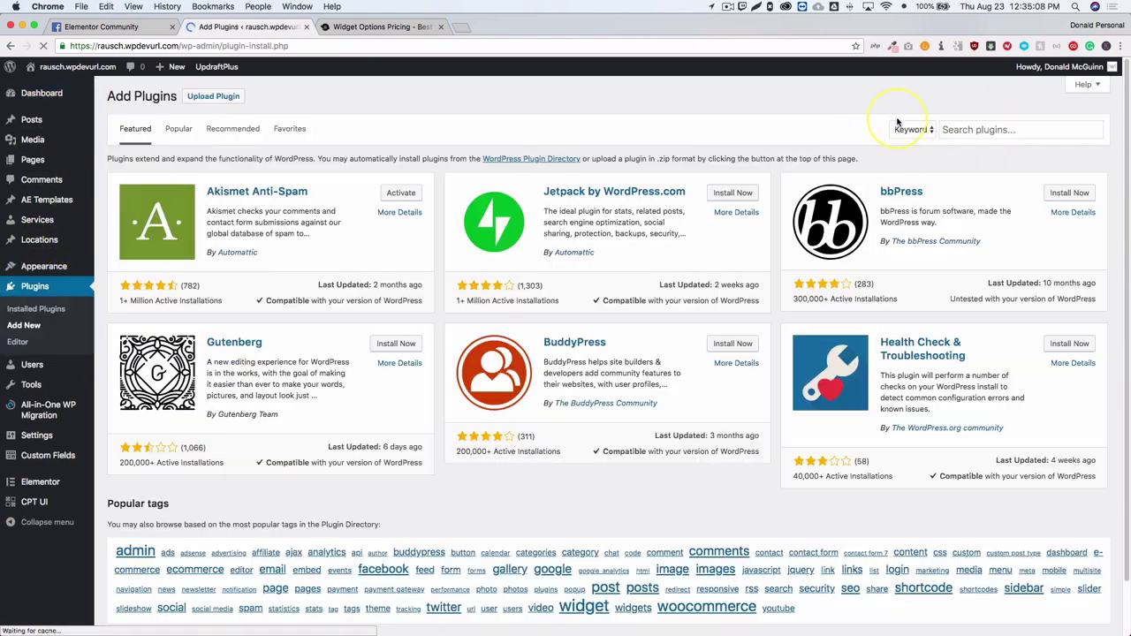
pyautogui.click(970, 130)
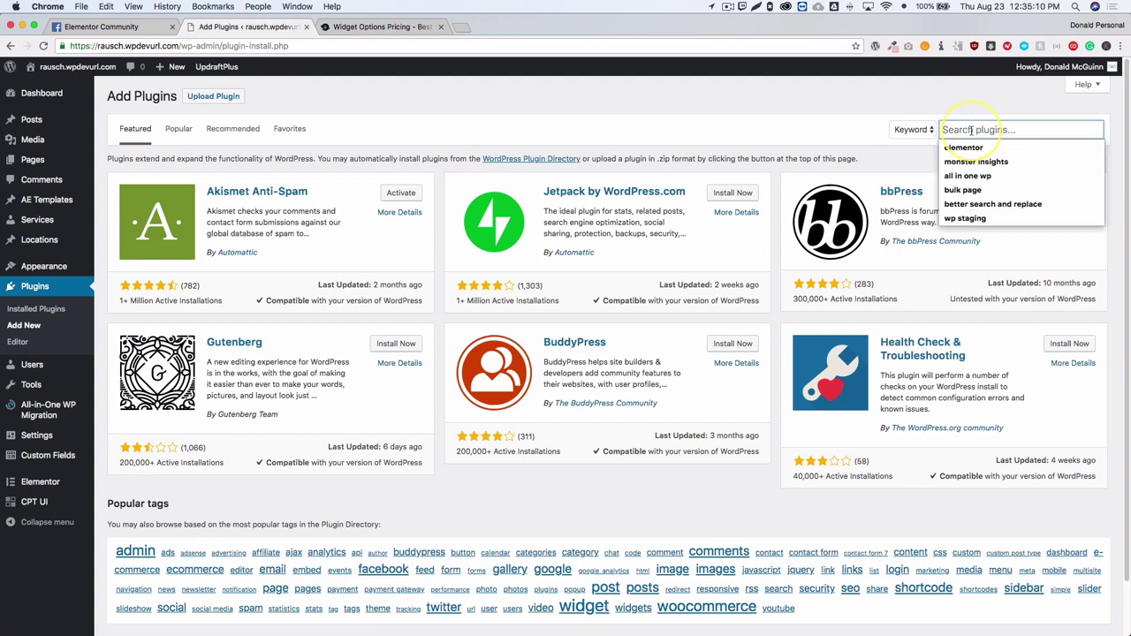
pyautogui.write('widget options')
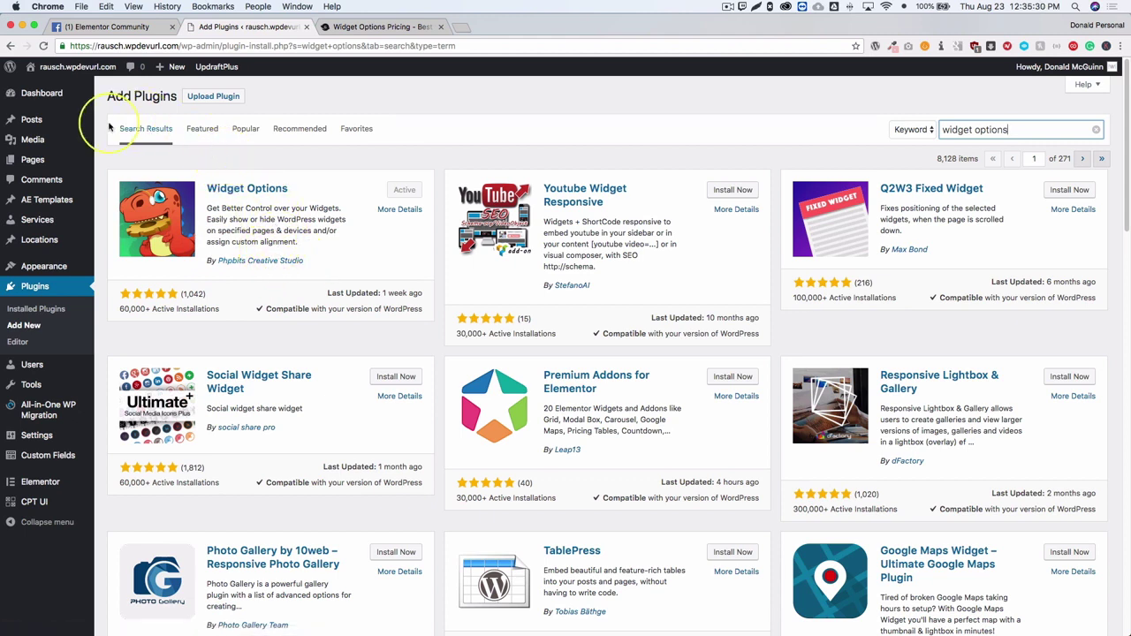
# Step: Open the Widget Options plugin settings and examine its free and locked modules, including Advanced Custom Fields Support
pyautogui.moveTo(59, 439)
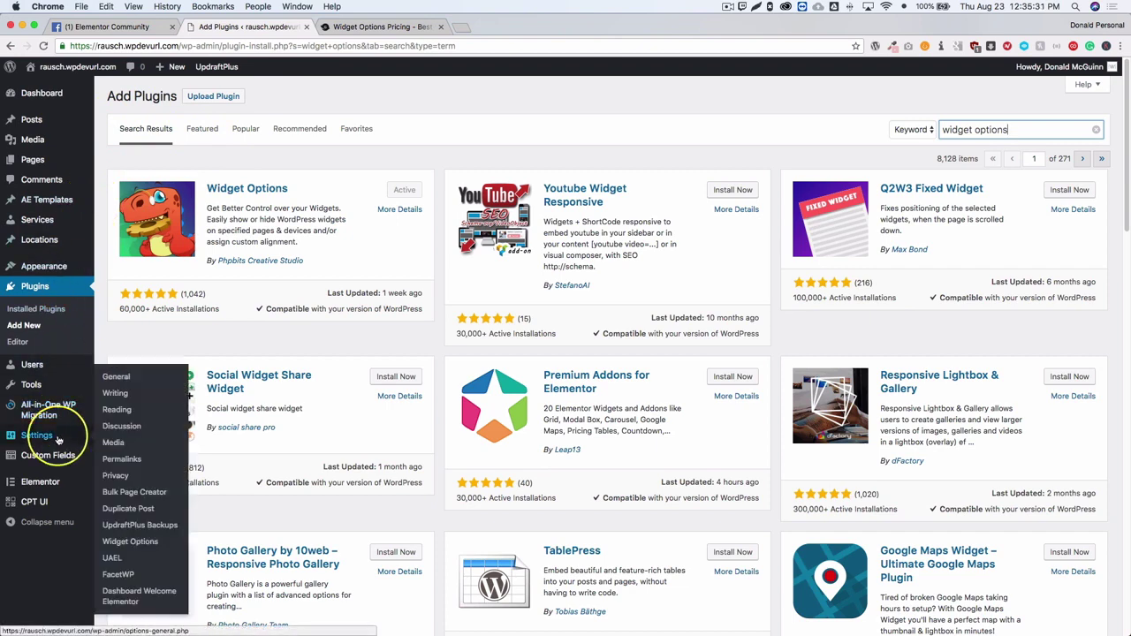
pyautogui.click(128, 543)
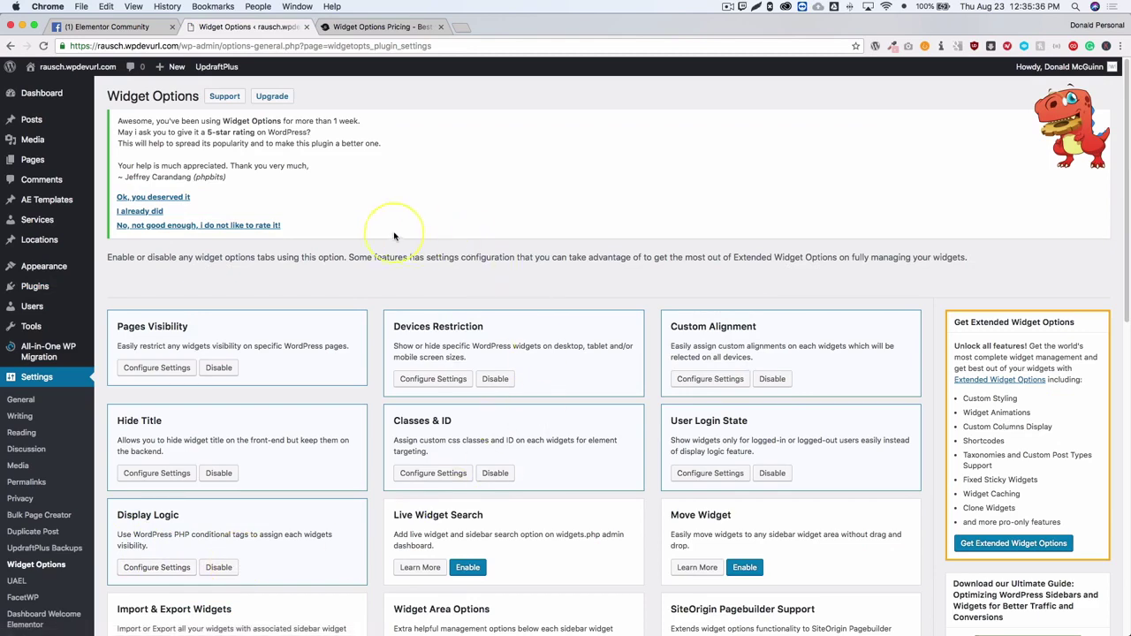
pyautogui.scroll(-3, 356, 239)
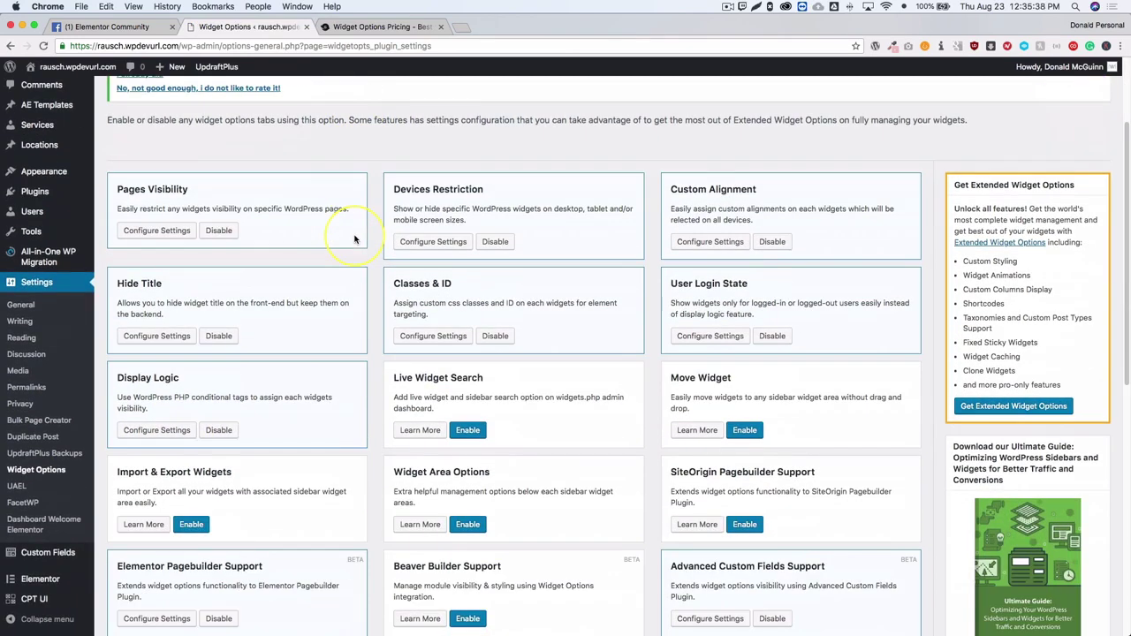
pyautogui.scroll(-4, 804, 234)
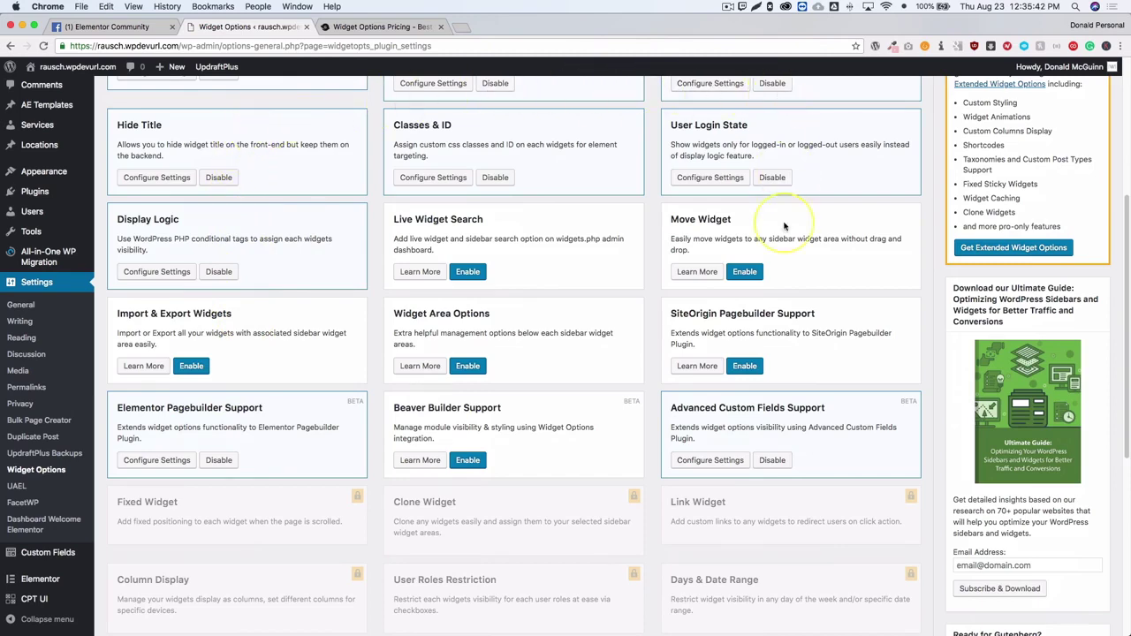
pyautogui.scroll(-6, 314, 422)
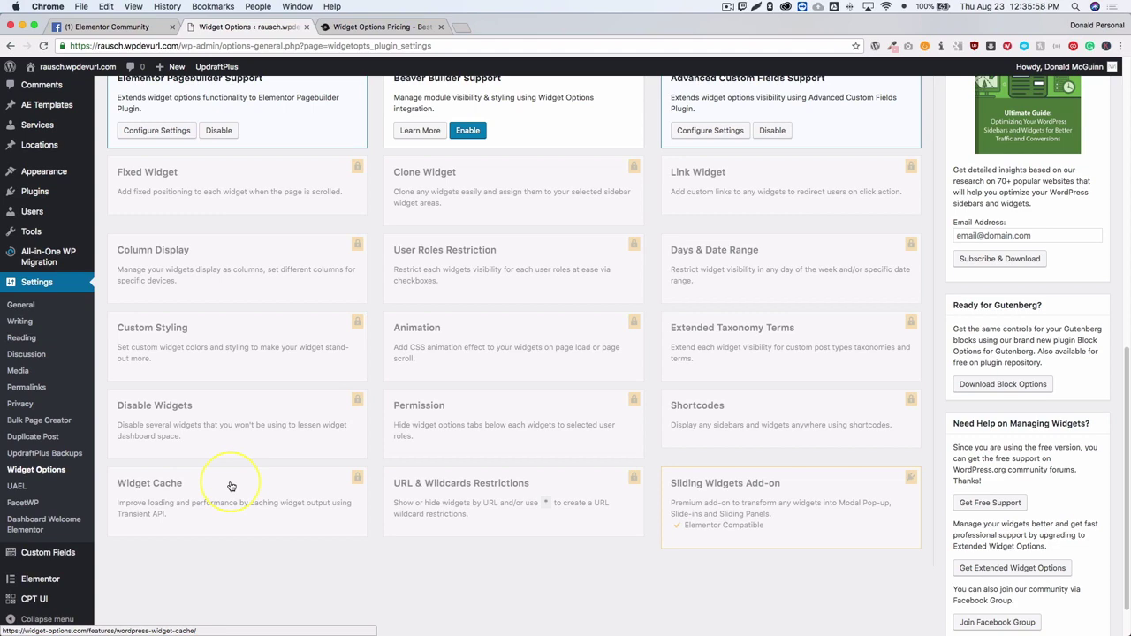
pyautogui.scroll(8, 230, 486)
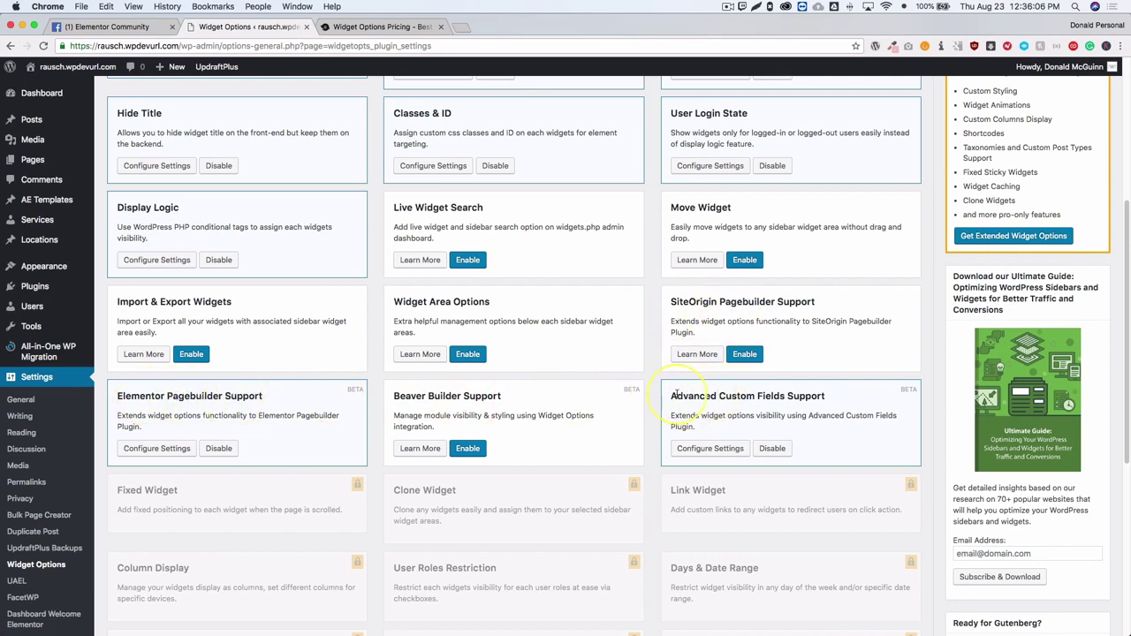
pyautogui.moveTo(673, 396); pyautogui.dragTo(823, 396)
pyautogui.click(785, 401)
pyautogui.scroll(3, 751, 415)
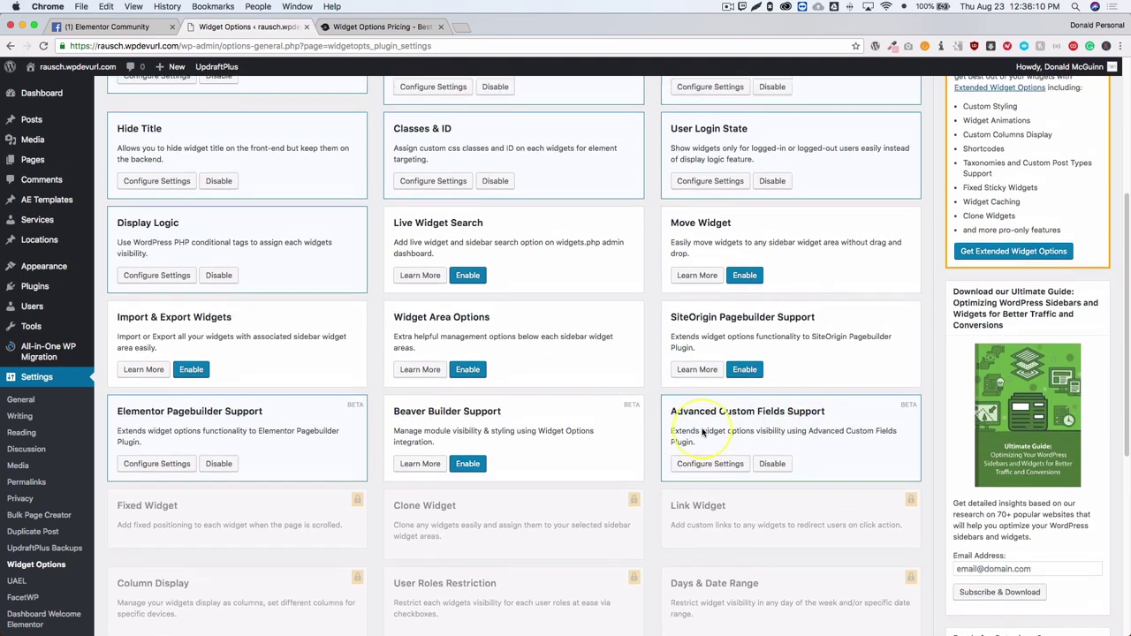
pyautogui.scroll(2, 702, 433)
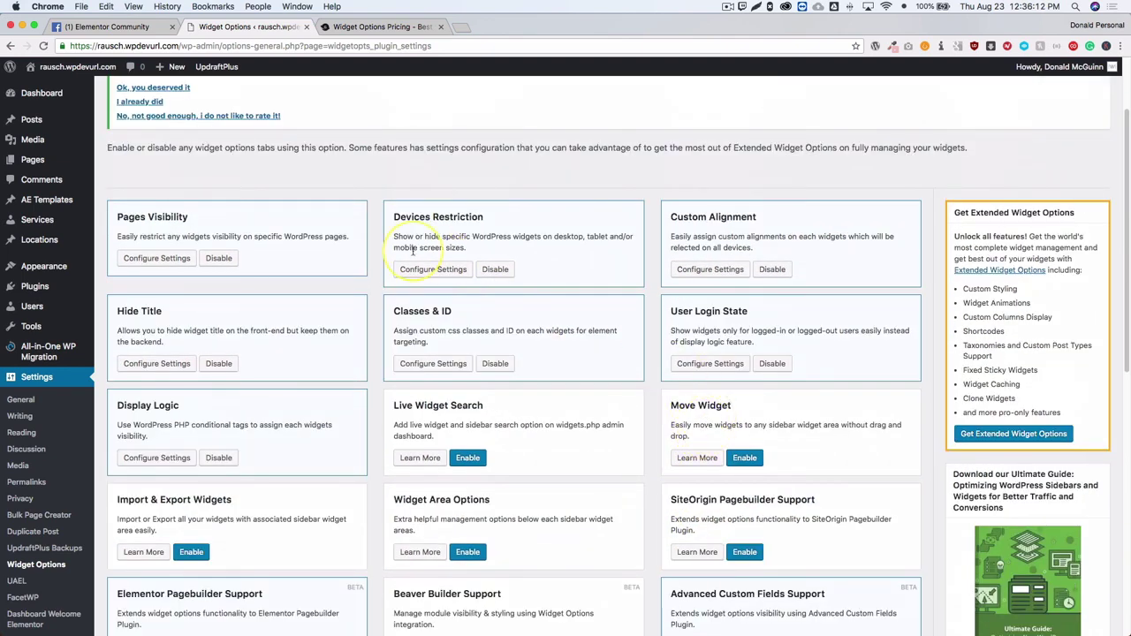
# Step: Examine the Pages Visibility and Devices Restriction modules and the support modules for Elementor, Beaver Builder and SiteOrigin
pyautogui.moveTo(393, 216); pyautogui.dragTo(447, 218)
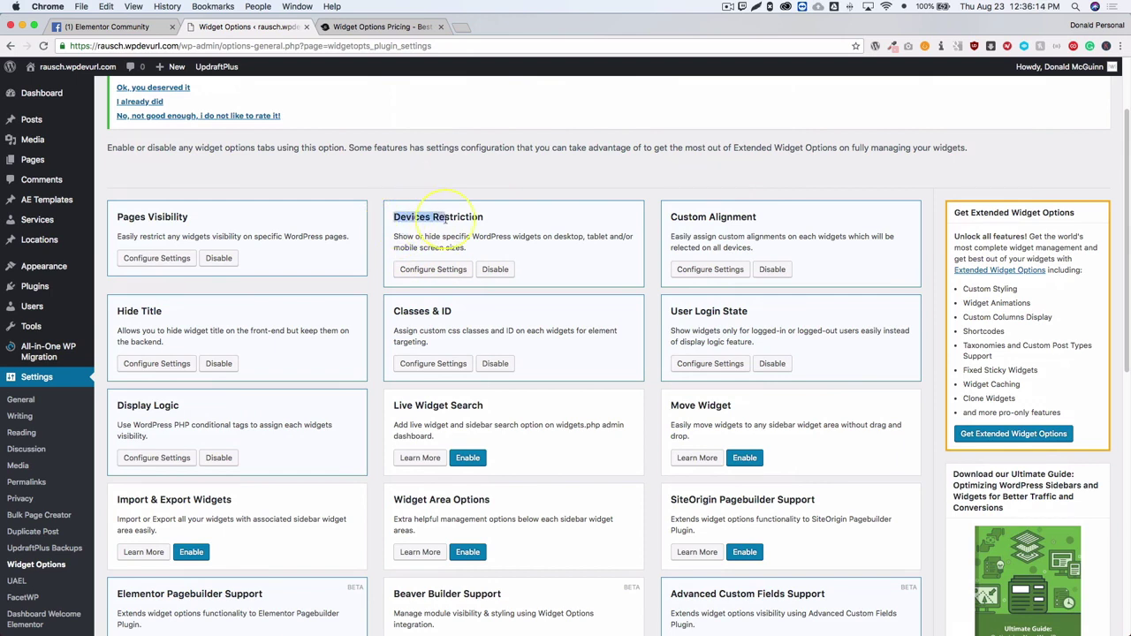
pyautogui.moveTo(145, 217); pyautogui.dragTo(161, 217)
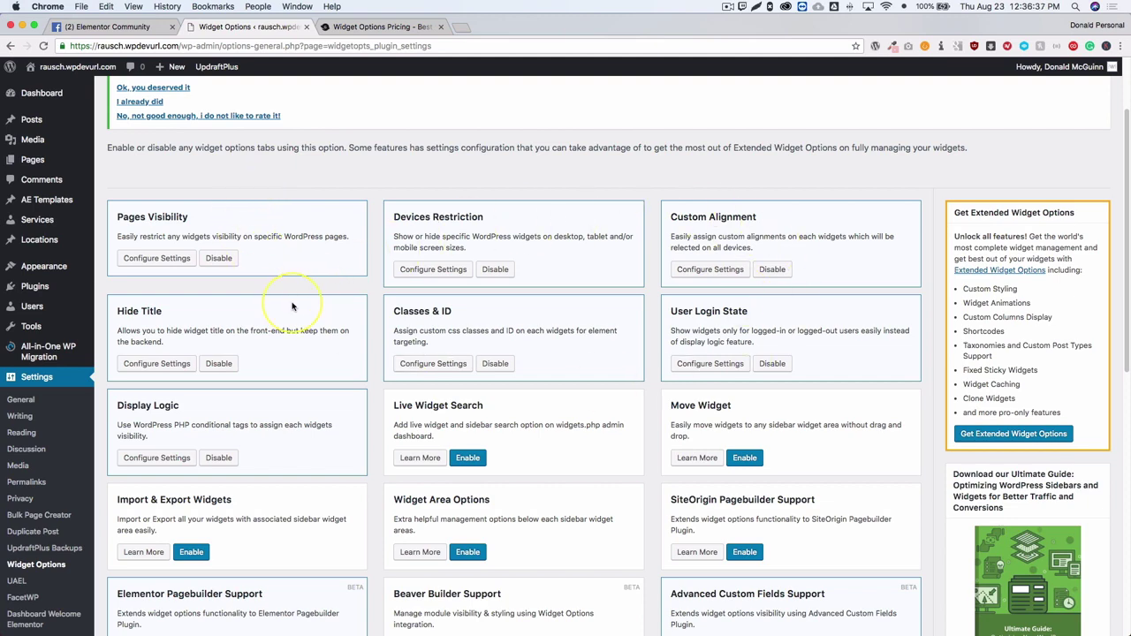
pyautogui.scroll(-5, 296, 307)
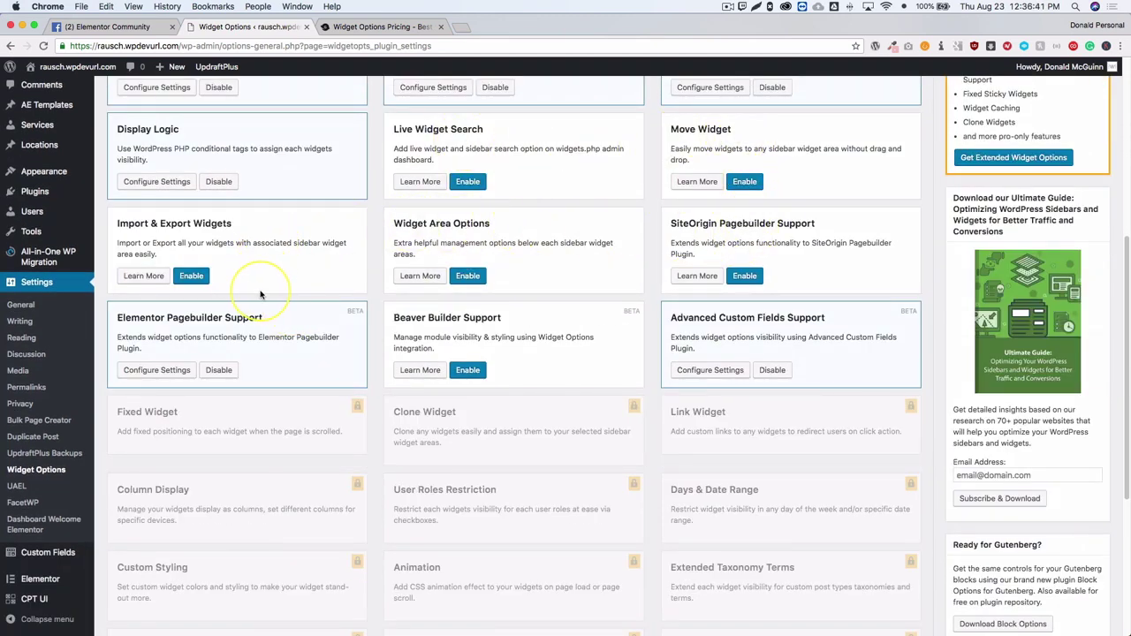
pyautogui.moveTo(118, 317); pyautogui.dragTo(250, 320)
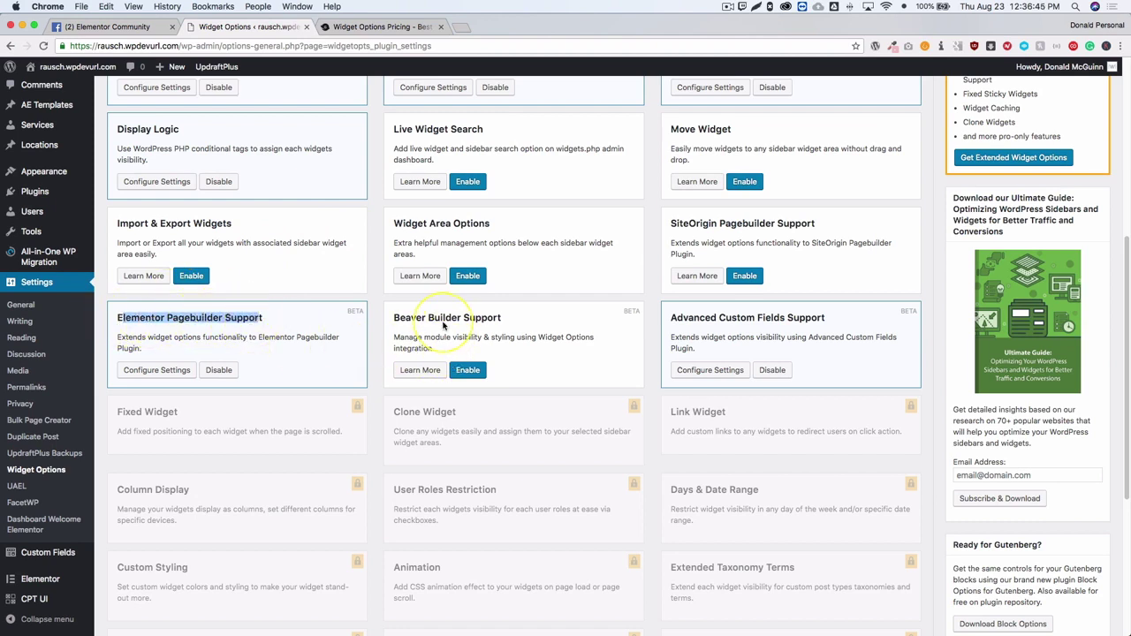
pyautogui.moveTo(406, 318); pyautogui.dragTo(457, 321)
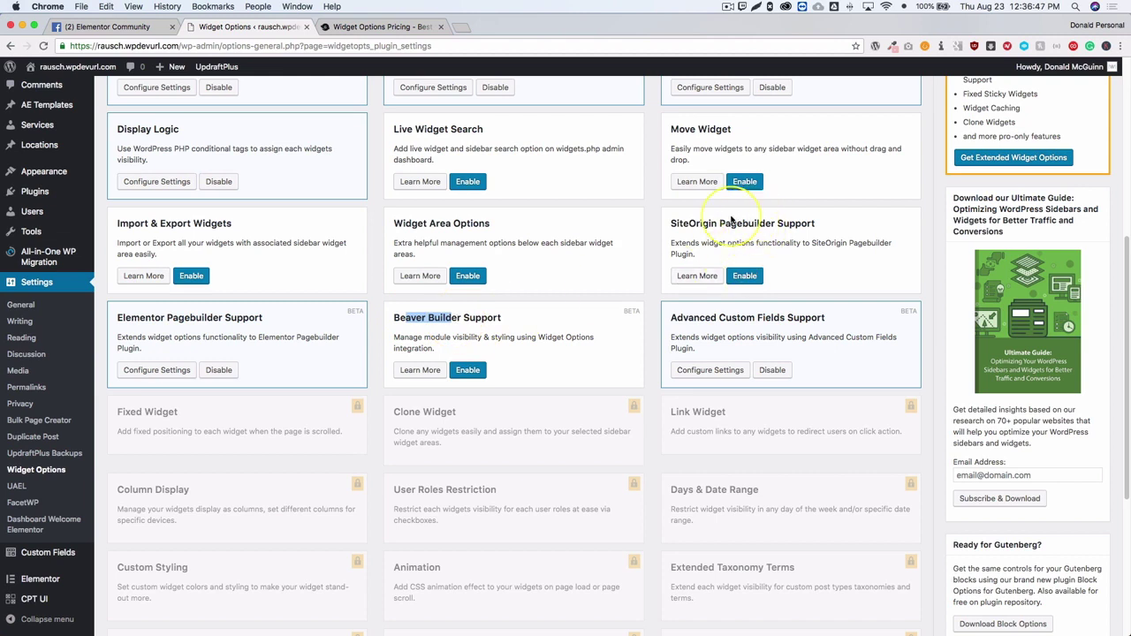
pyautogui.moveTo(696, 223); pyautogui.dragTo(743, 224)
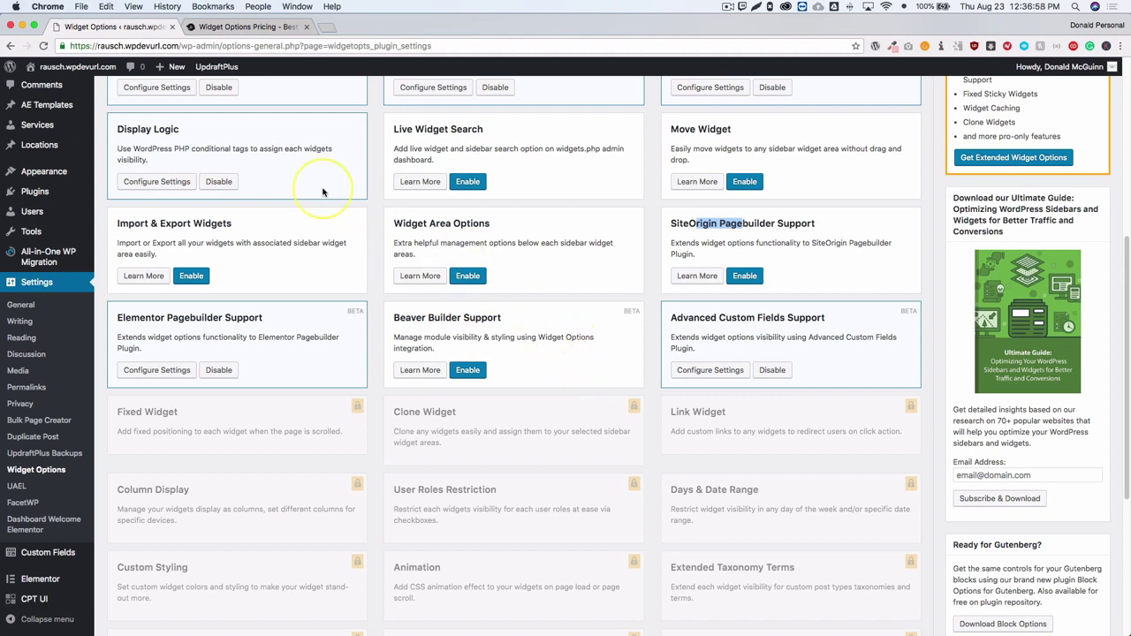
# Step: Open the Widgets management page and look over the widget areas, including the Main Sidebar
pyautogui.moveTo(76, 171)
pyautogui.click(119, 210)
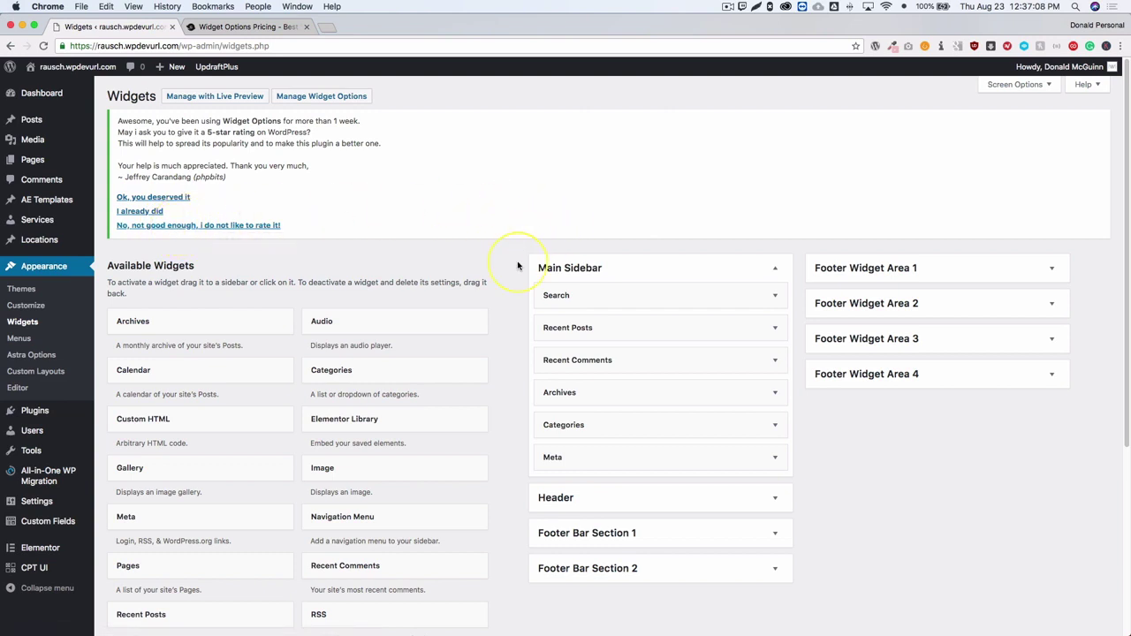
pyautogui.scroll(-2, 504, 279)
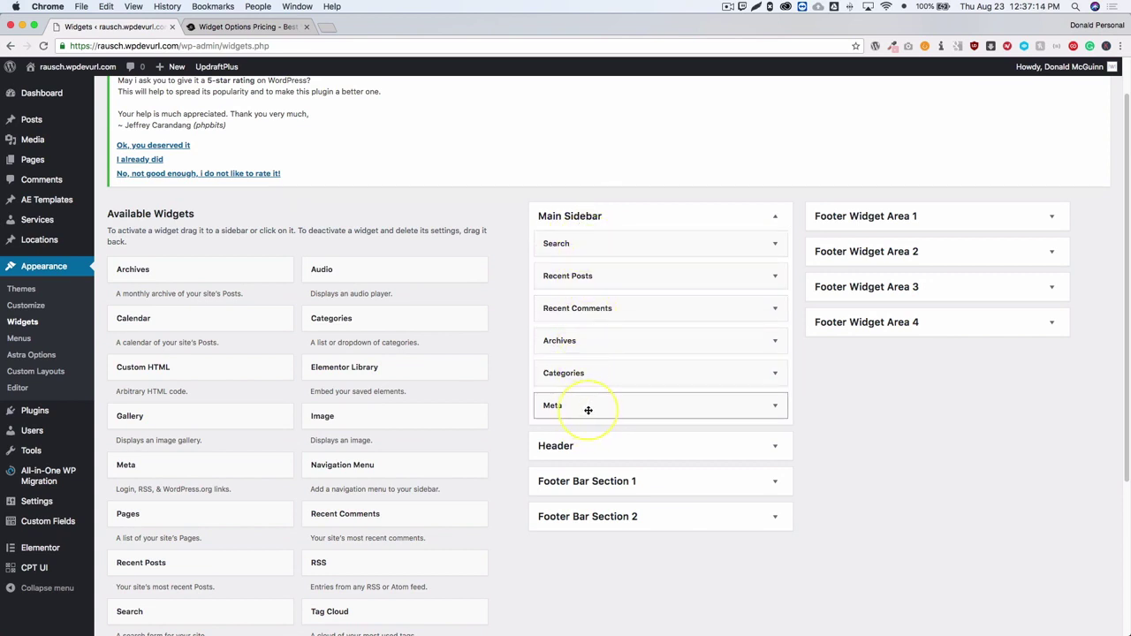
# Step: Expand the Search widget in the Main Sidebar and review its page visibility settings and Hide/Show choices
pyautogui.click(560, 244)
pyautogui.scroll(-1, 528, 245)
pyautogui.scroll(-1, 529, 244)
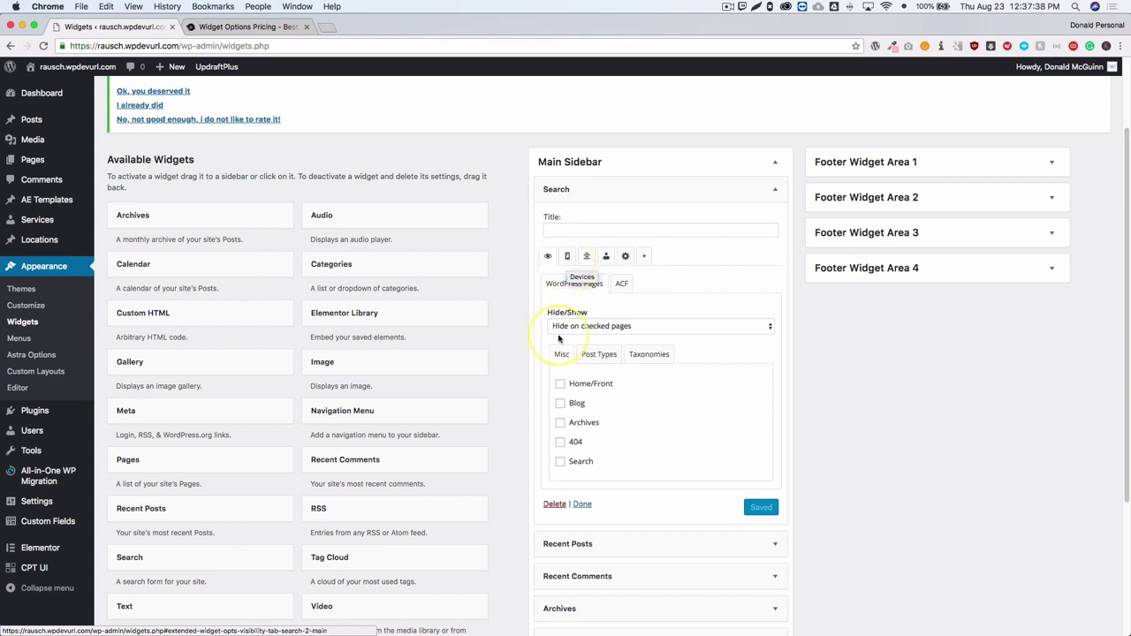
pyautogui.scroll(-1, 566, 424)
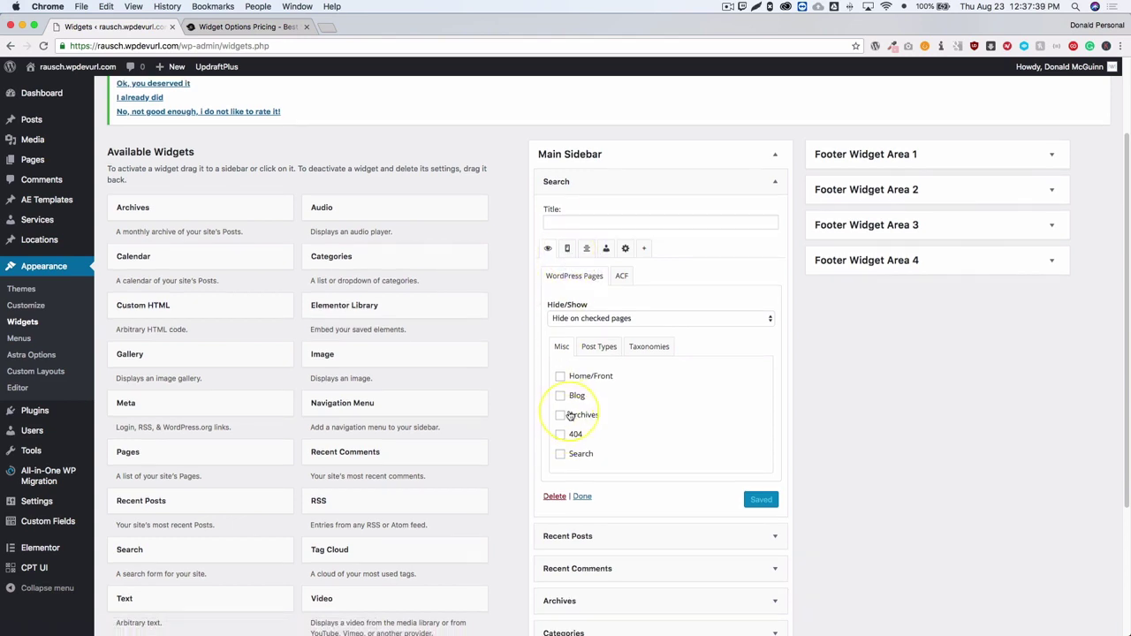
pyautogui.click(576, 320)
pyautogui.click(577, 319)
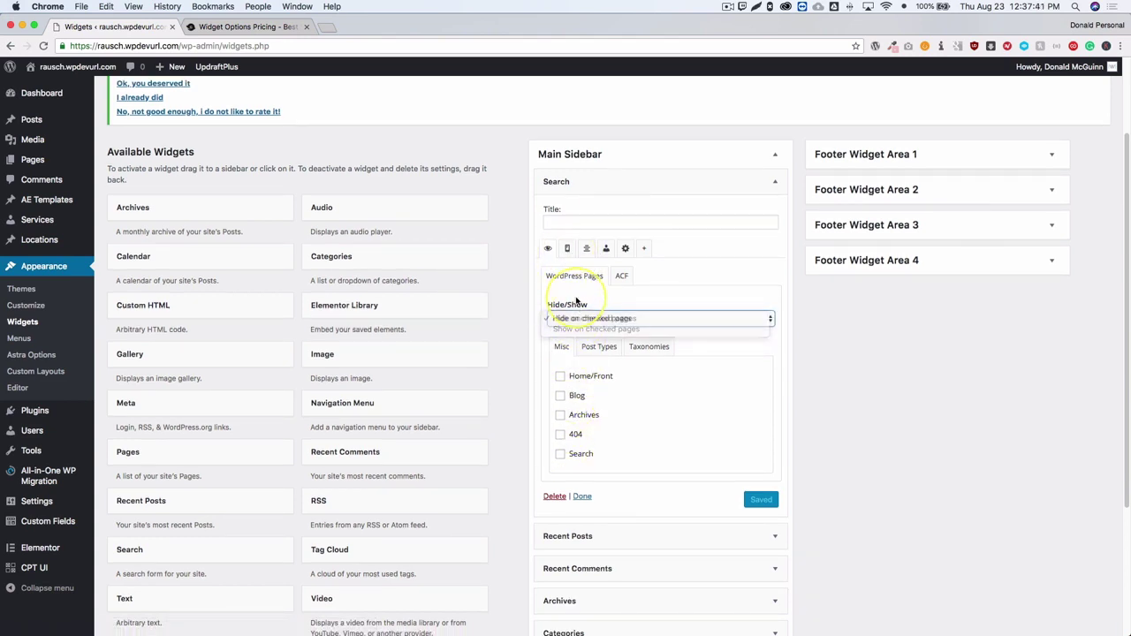
# Step: Keep the Search widget's device visibility at "Hide on checked devices" and toggle its Desktop and Mobile checkboxes
pyautogui.click(567, 248)
pyautogui.click(578, 295)
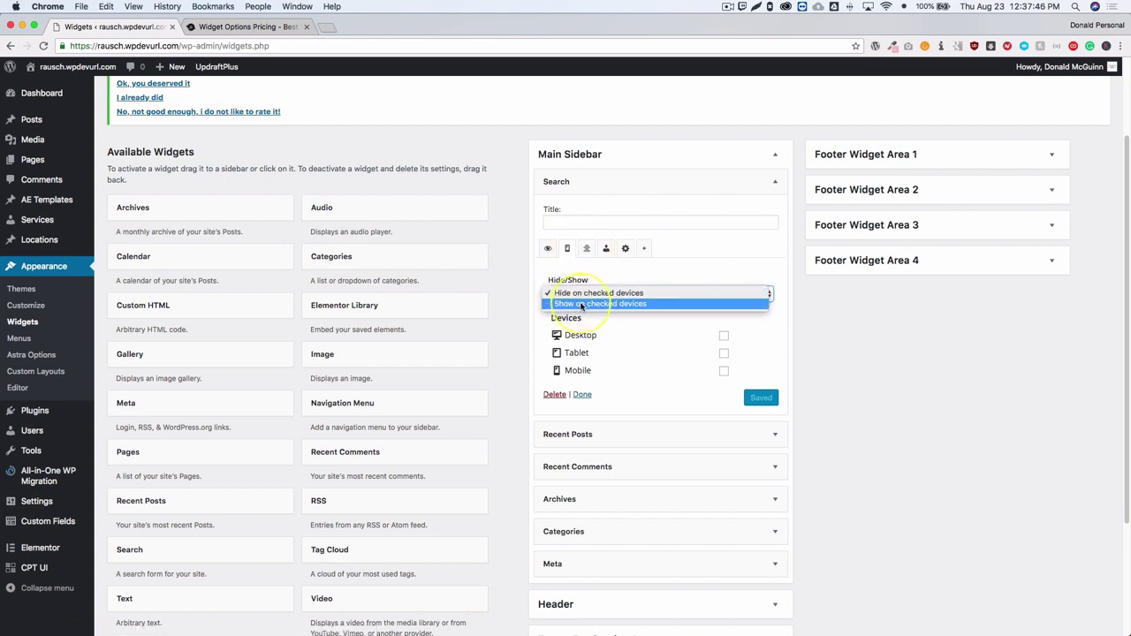
pyautogui.click(583, 294)
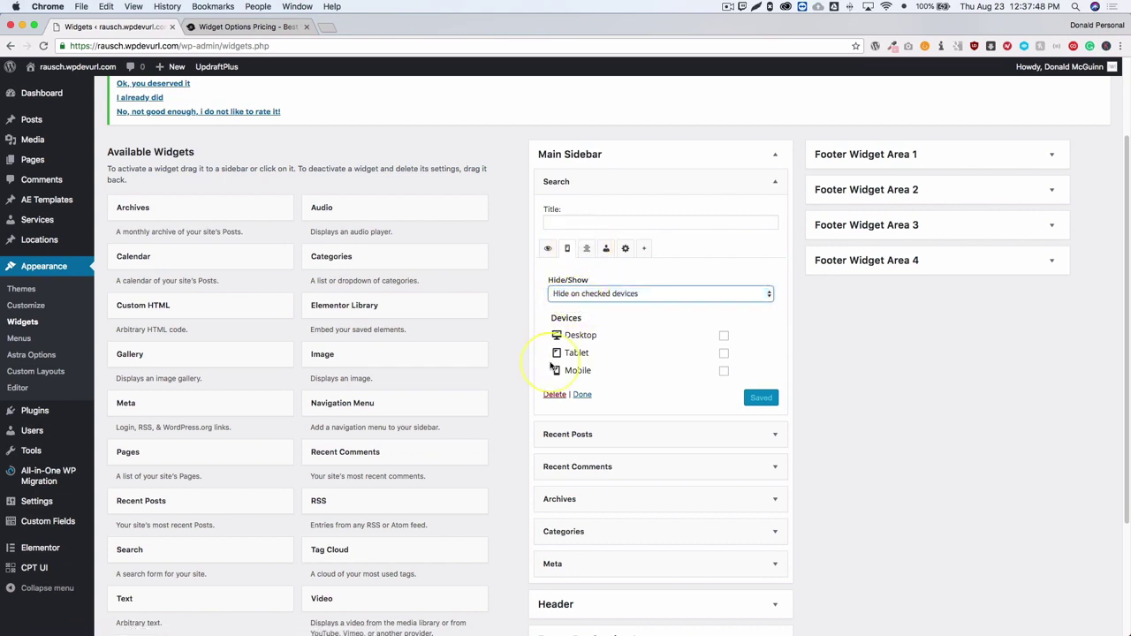
pyautogui.click(725, 336)
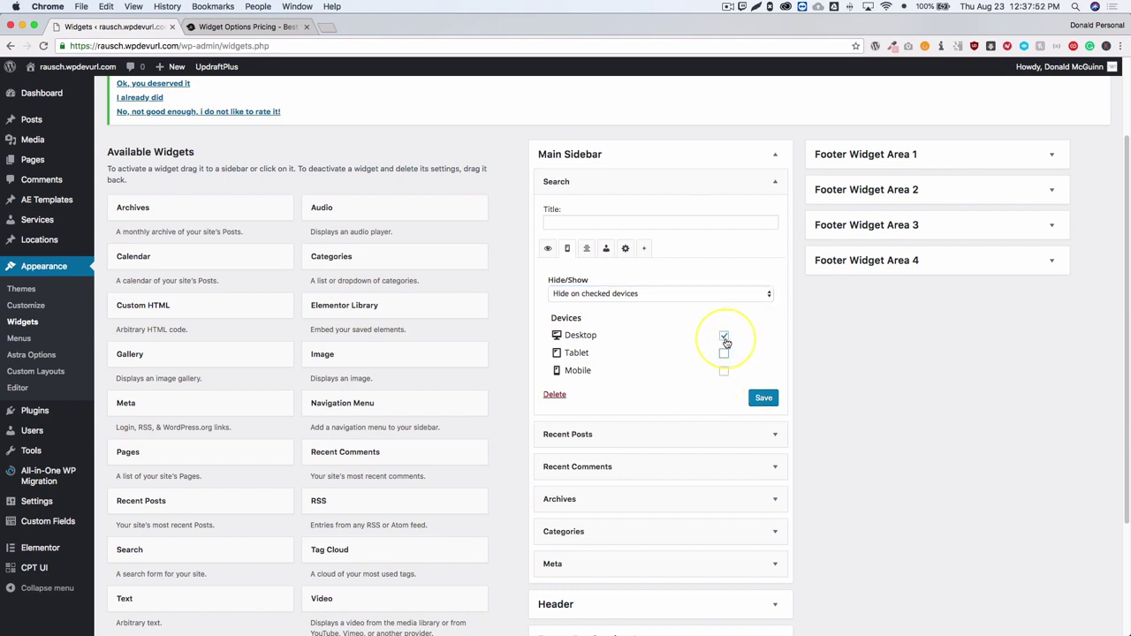
pyautogui.click(725, 336)
pyautogui.click(725, 371)
# Step: Review the alignment choices for the Search widget on all devices, leaving the alignment at Default
pyautogui.click(586, 248)
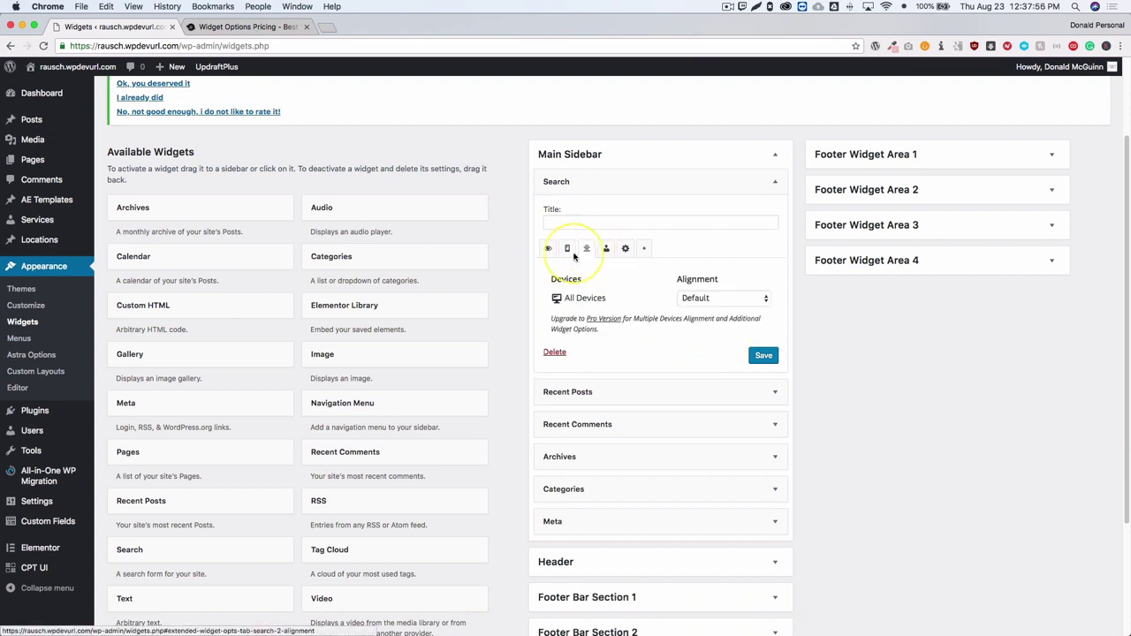
pyautogui.click(708, 299)
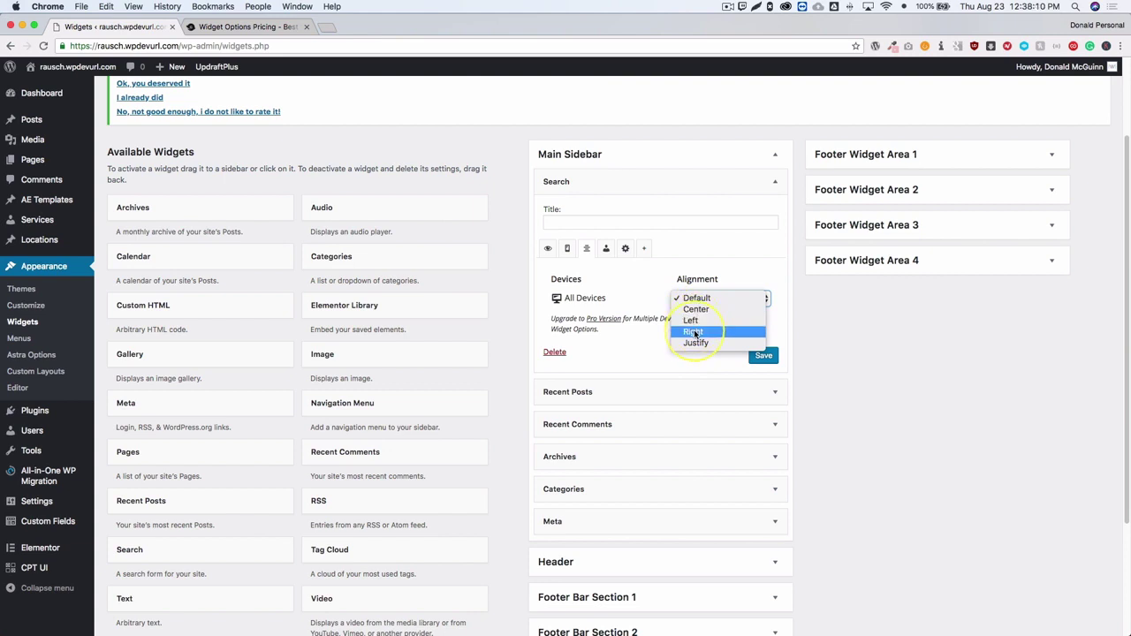
pyautogui.click(643, 290)
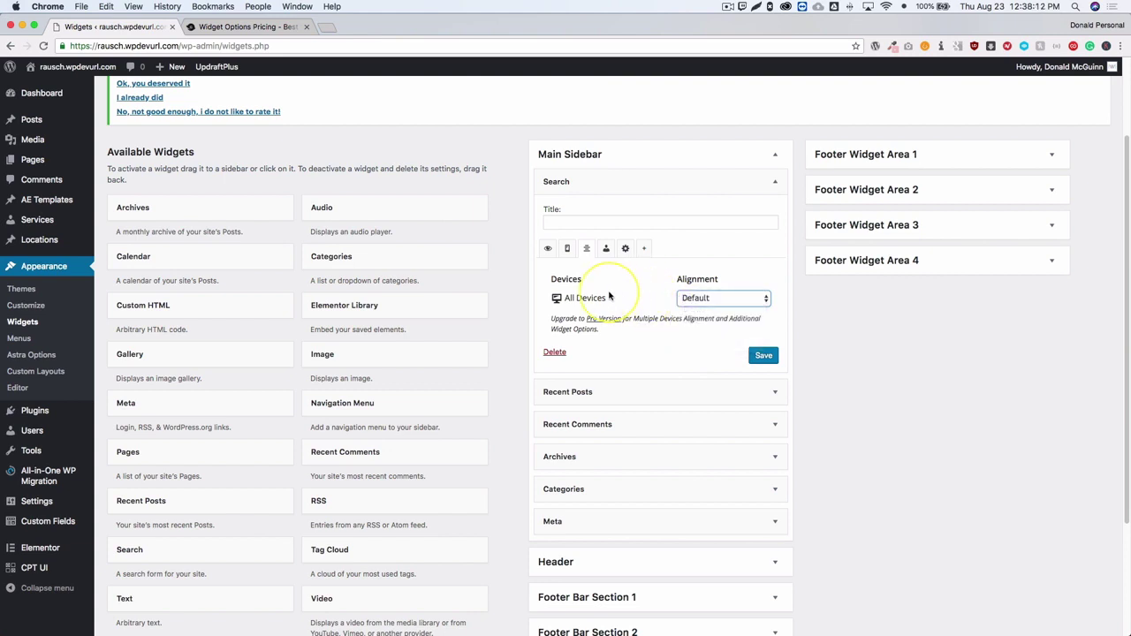
# Step: Try the logged-in and logged-out choices for the Search widget's User Login State, settling on "Show only for Logged-in Users"
pyautogui.click(605, 250)
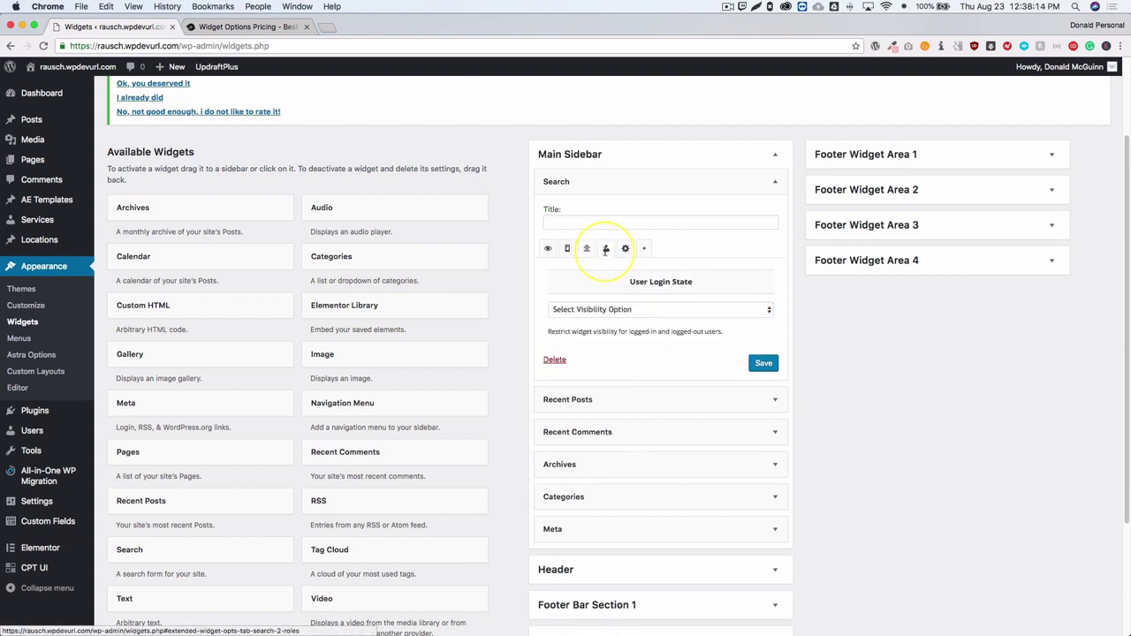
pyautogui.click(585, 311)
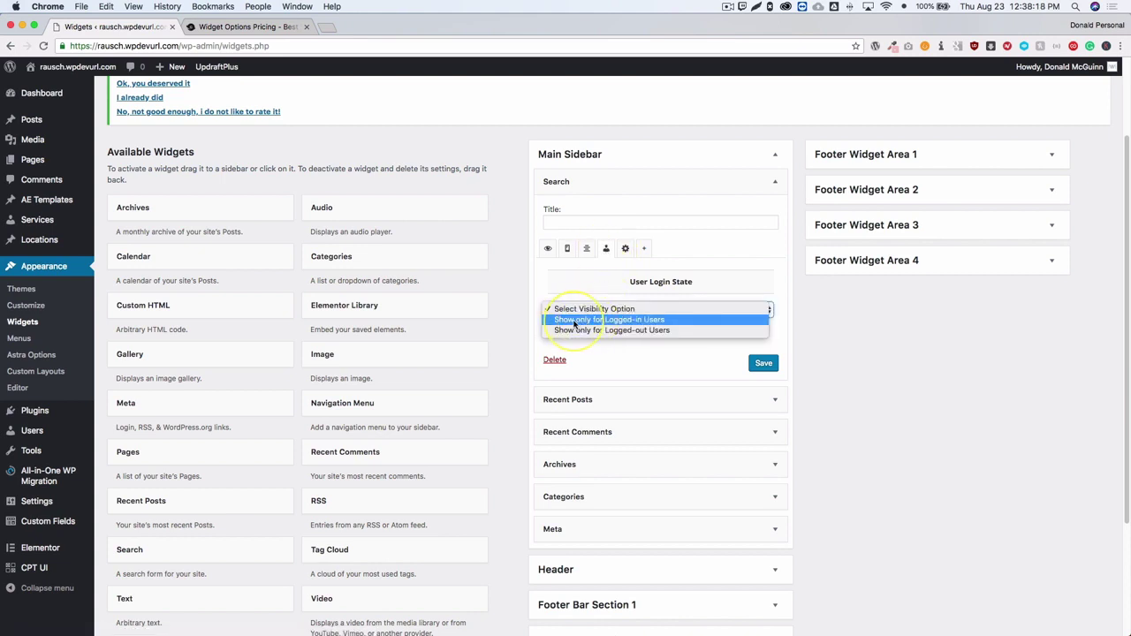
pyautogui.click(676, 323)
pyautogui.click(645, 310)
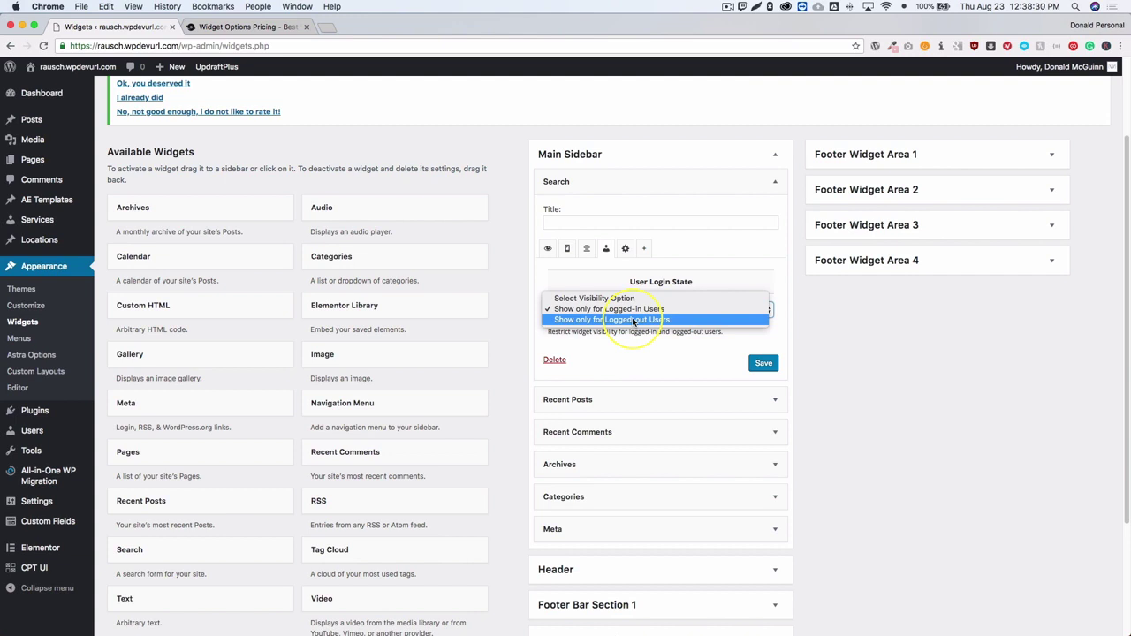
pyautogui.click(633, 322)
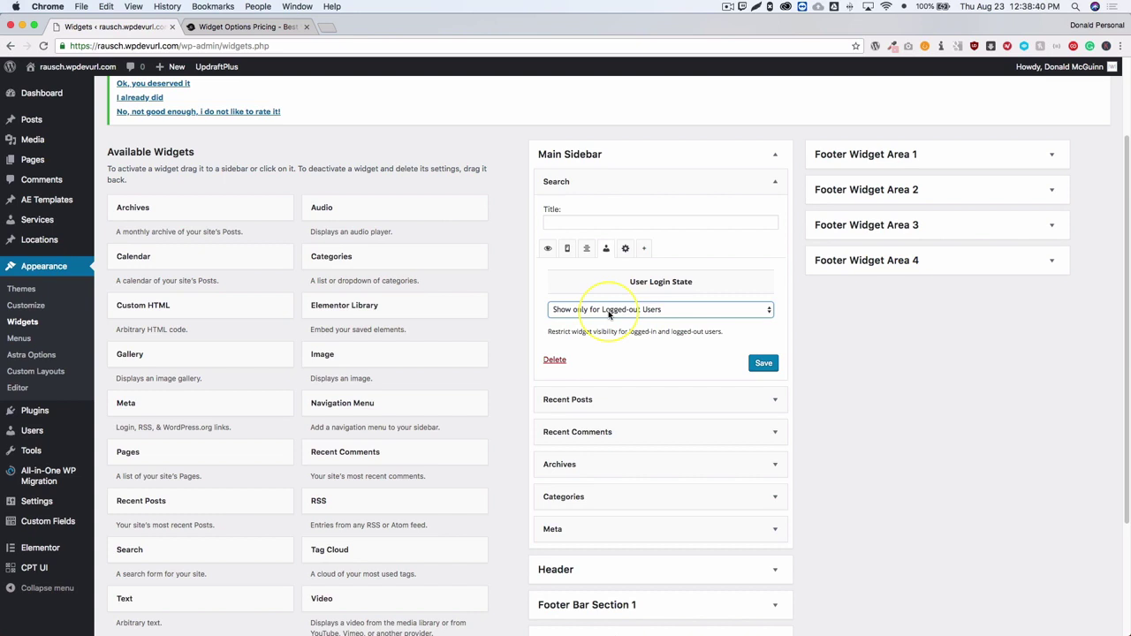
pyautogui.click(608, 314)
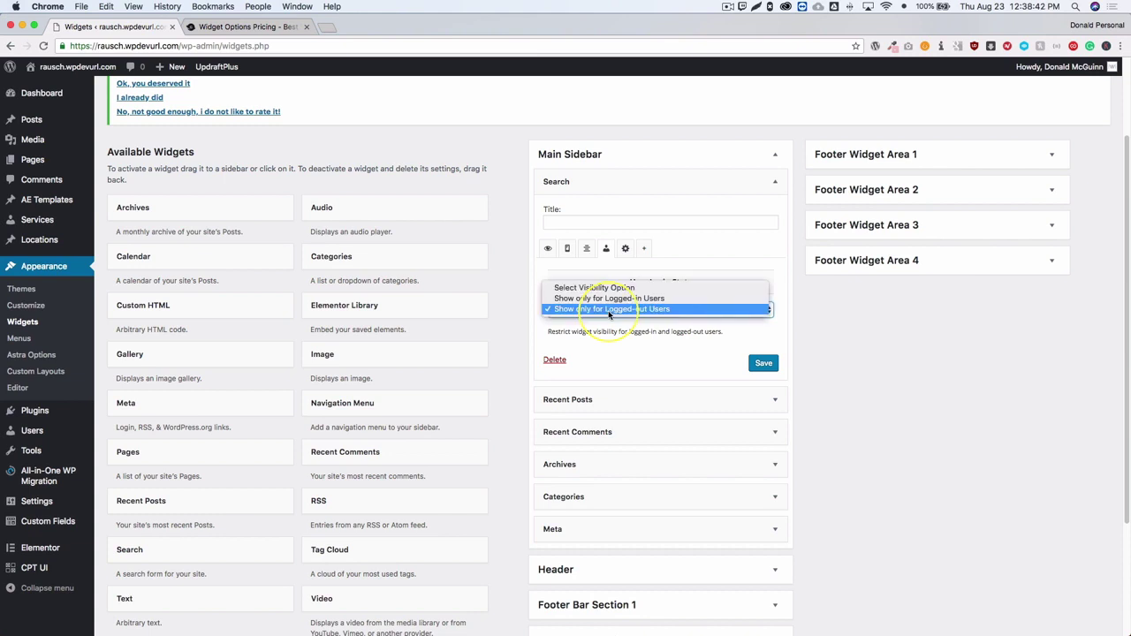
pyautogui.click(606, 302)
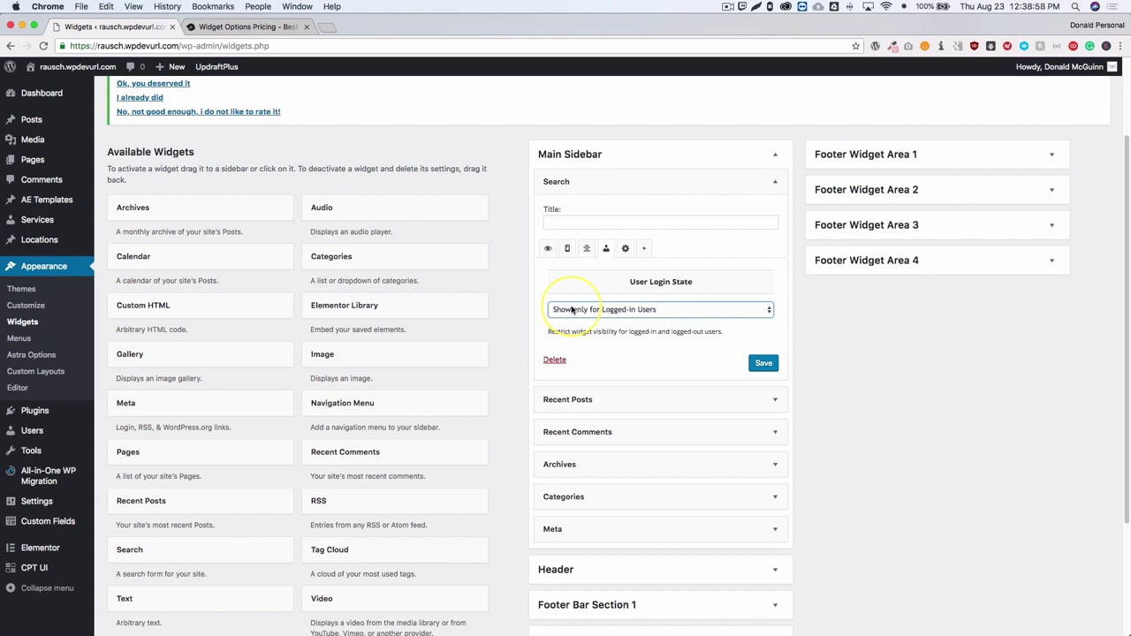
pyautogui.click(571, 310)
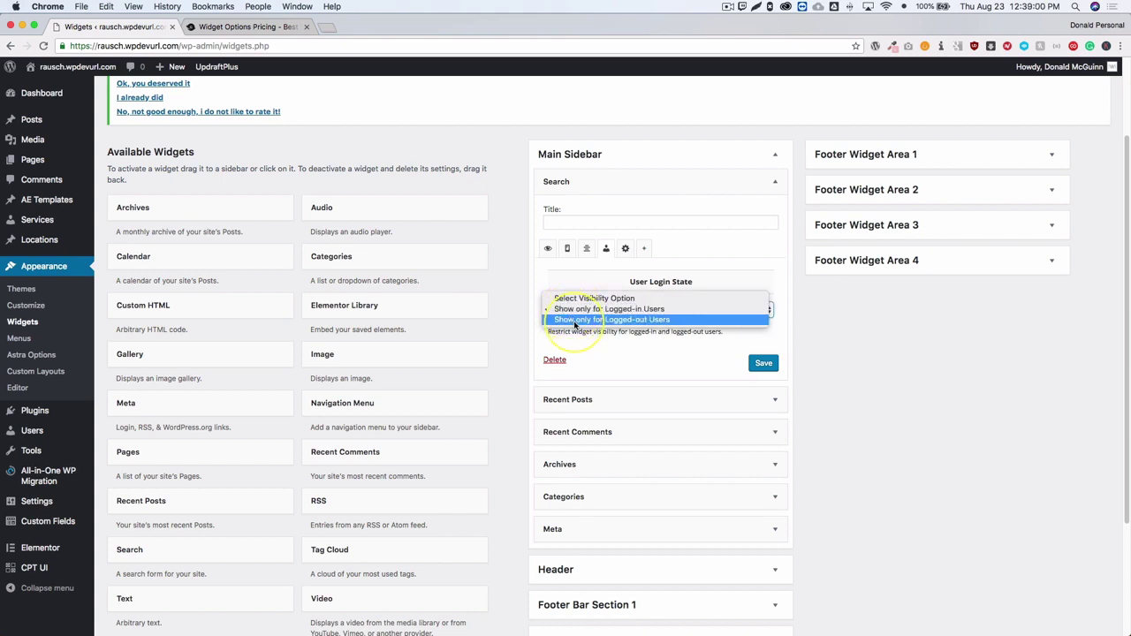
pyautogui.click(590, 352)
# Step: Review the Search widget's title hiding, CSS class and ID, and display logic settings
pyautogui.click(626, 250)
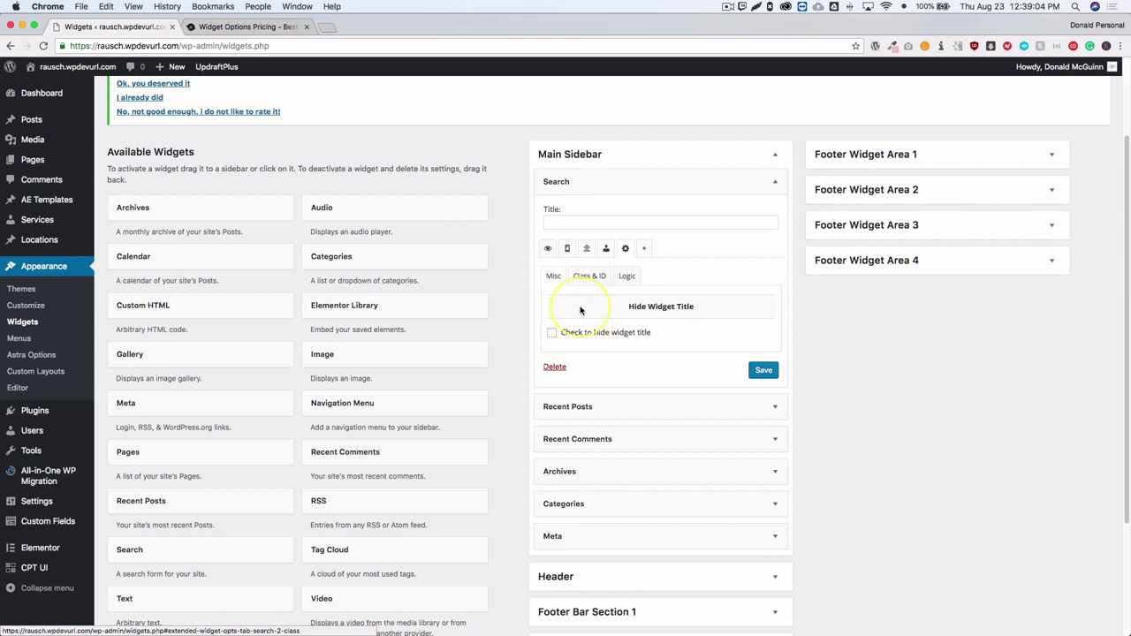
pyautogui.click(585, 278)
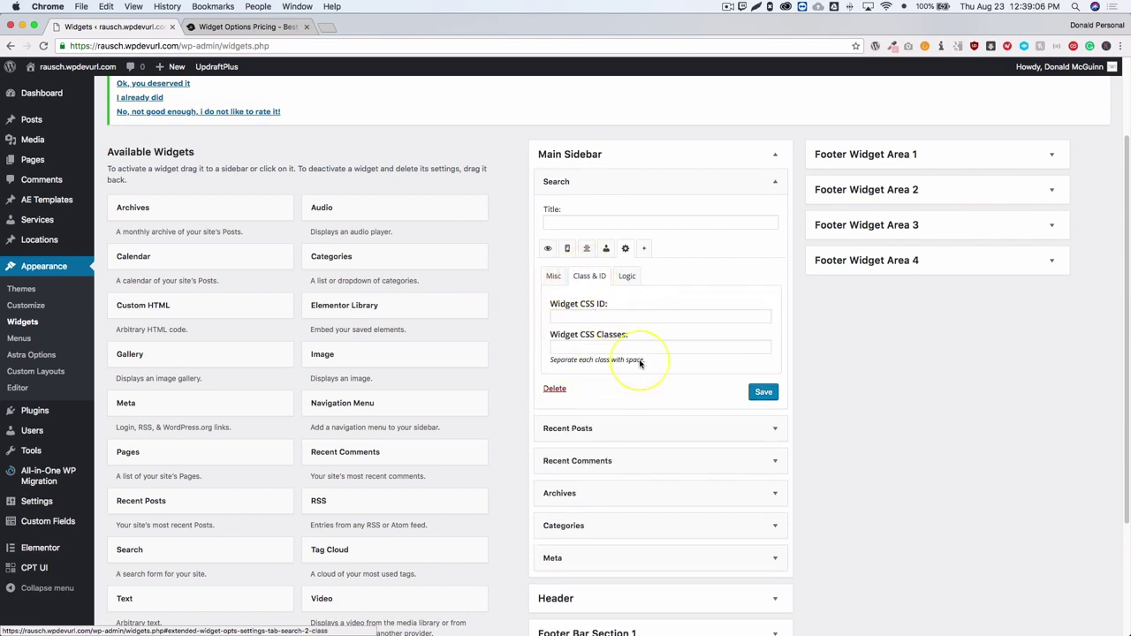
pyautogui.click(627, 277)
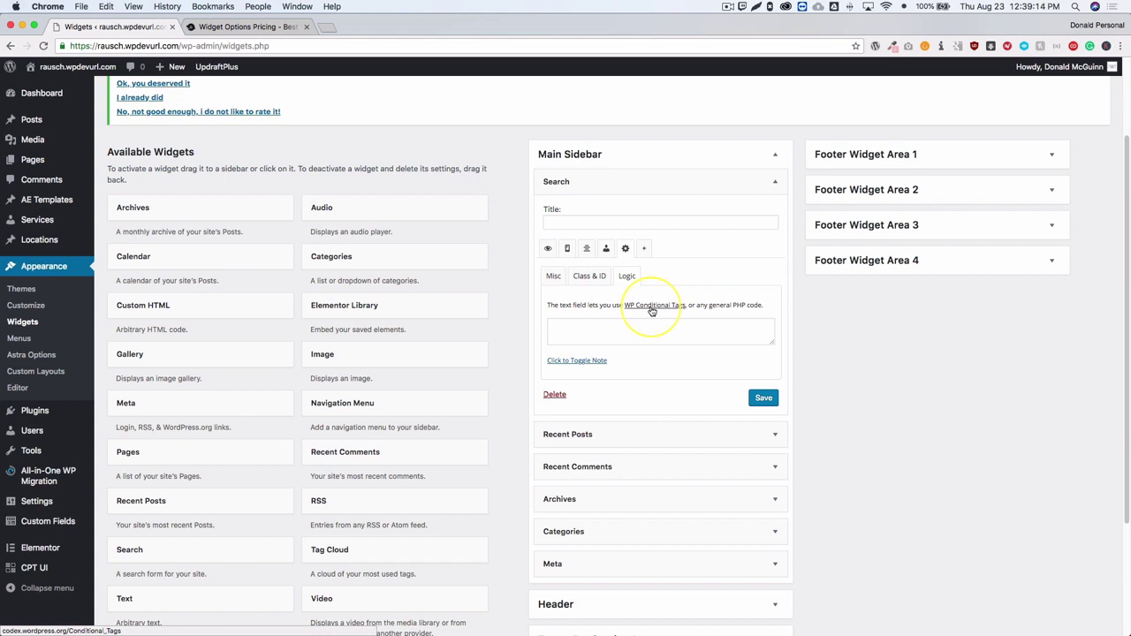
pyautogui.click(601, 332)
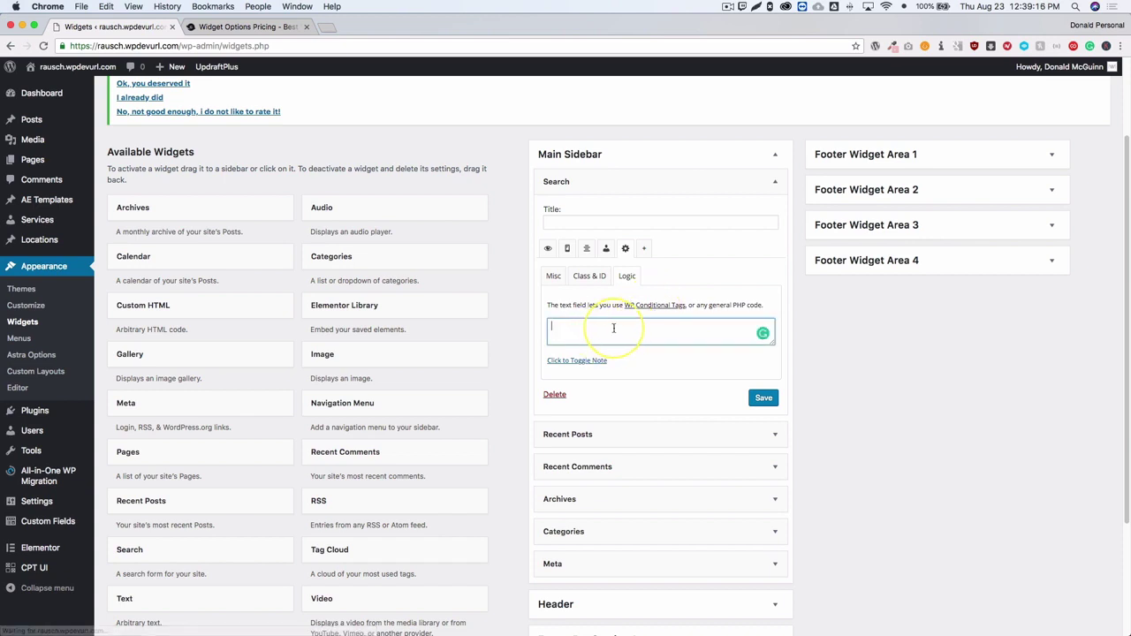
pyautogui.click(549, 276)
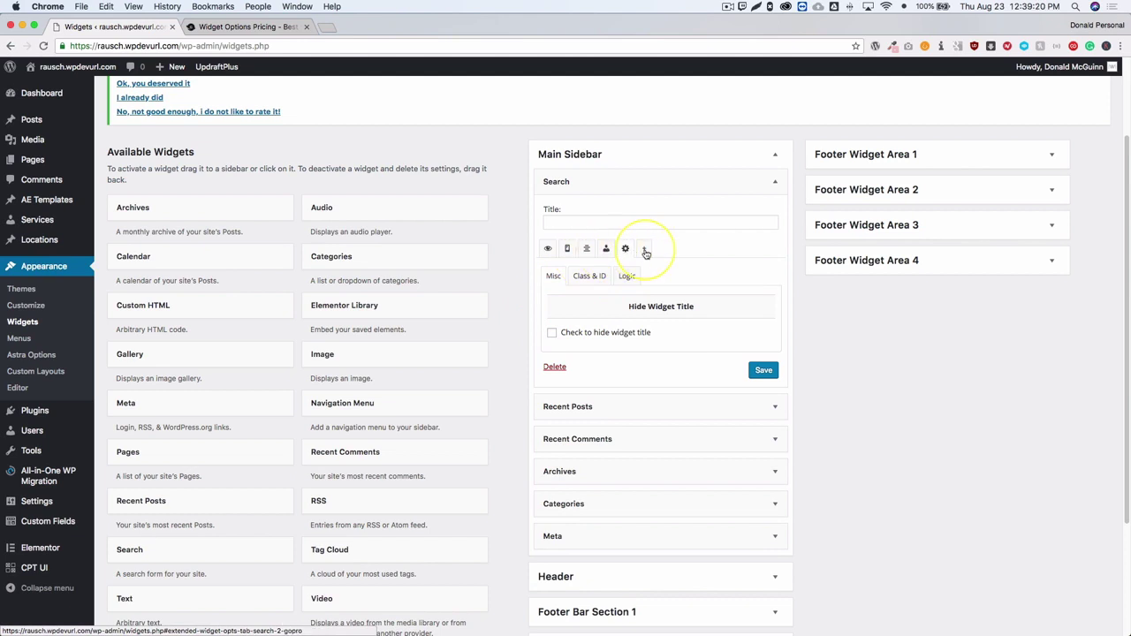
# Step: Examine the Search widget's page visibility options, including the miscellaneous pages and the pages and custom post types listed under Post Types
pyautogui.click(548, 248)
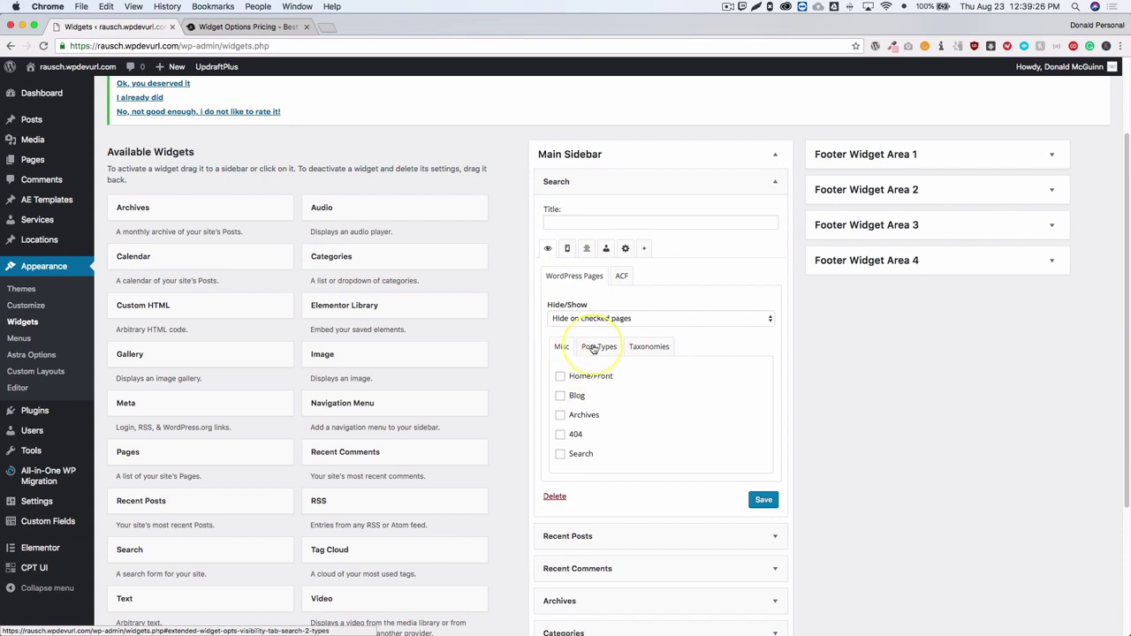
pyautogui.scroll(-1, 561, 380)
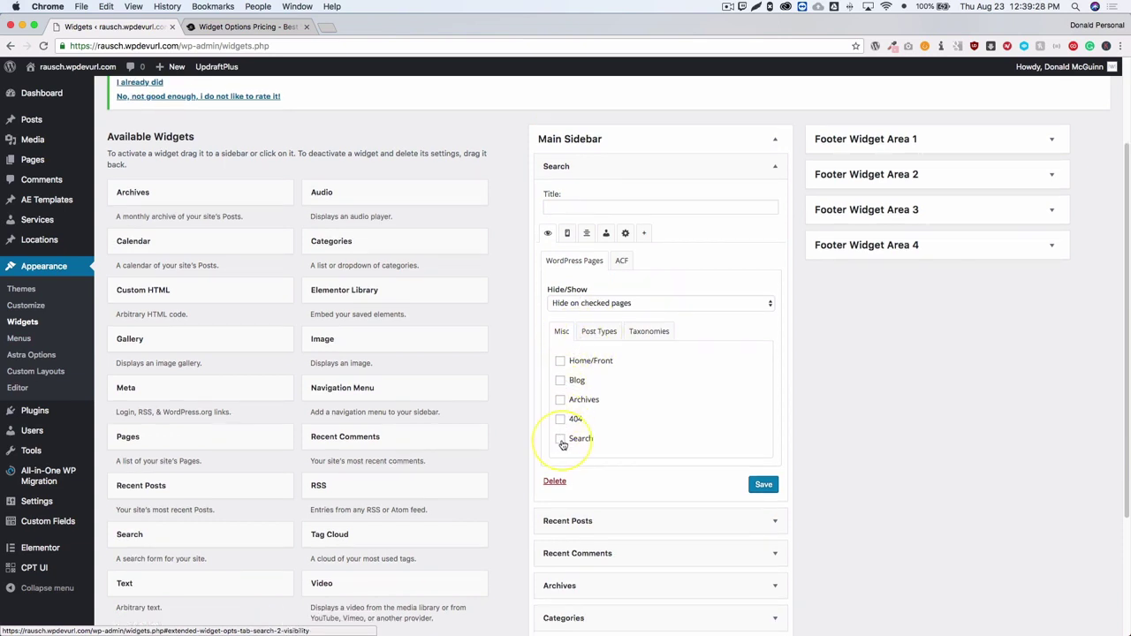
pyautogui.click(599, 330)
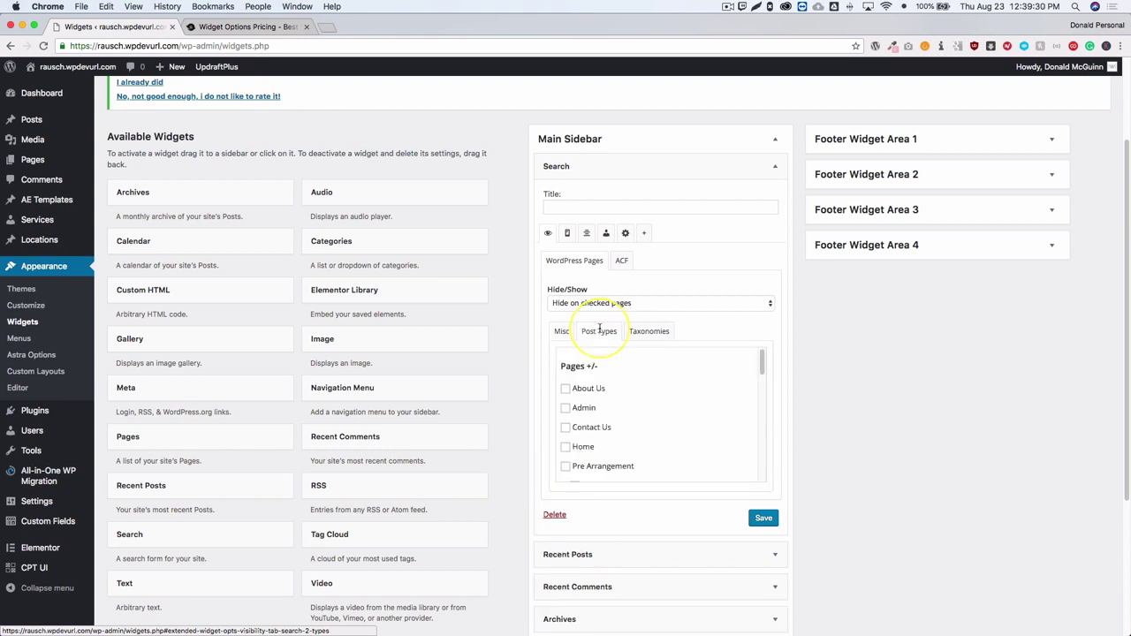
pyautogui.scroll(-8, 583, 411)
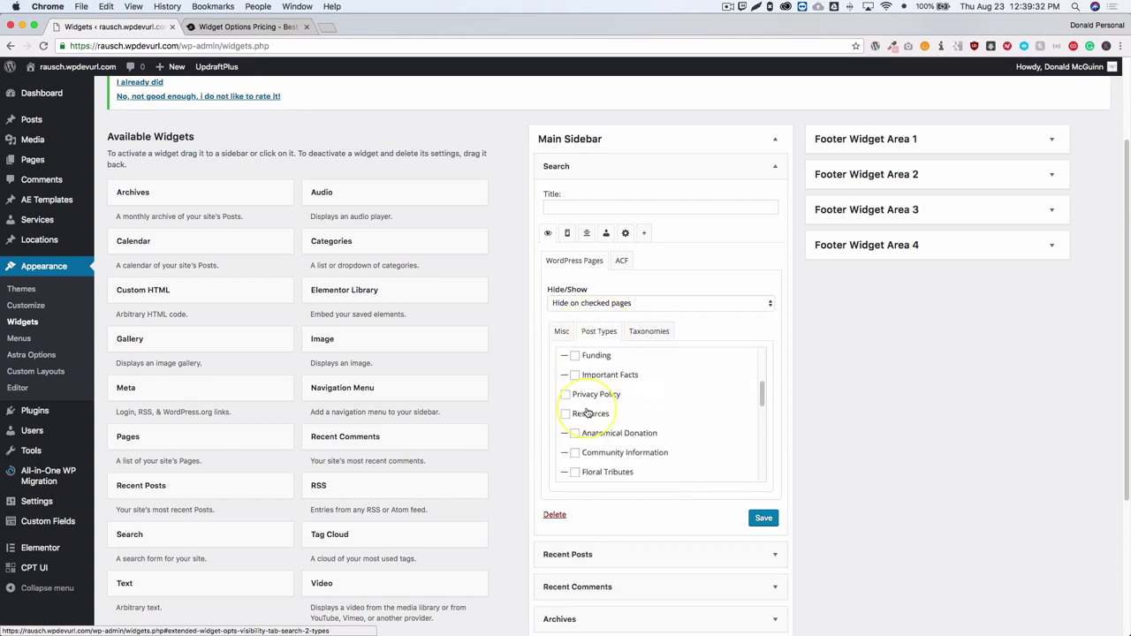
pyautogui.scroll(-2, 587, 413)
pyautogui.scroll(5, 588, 412)
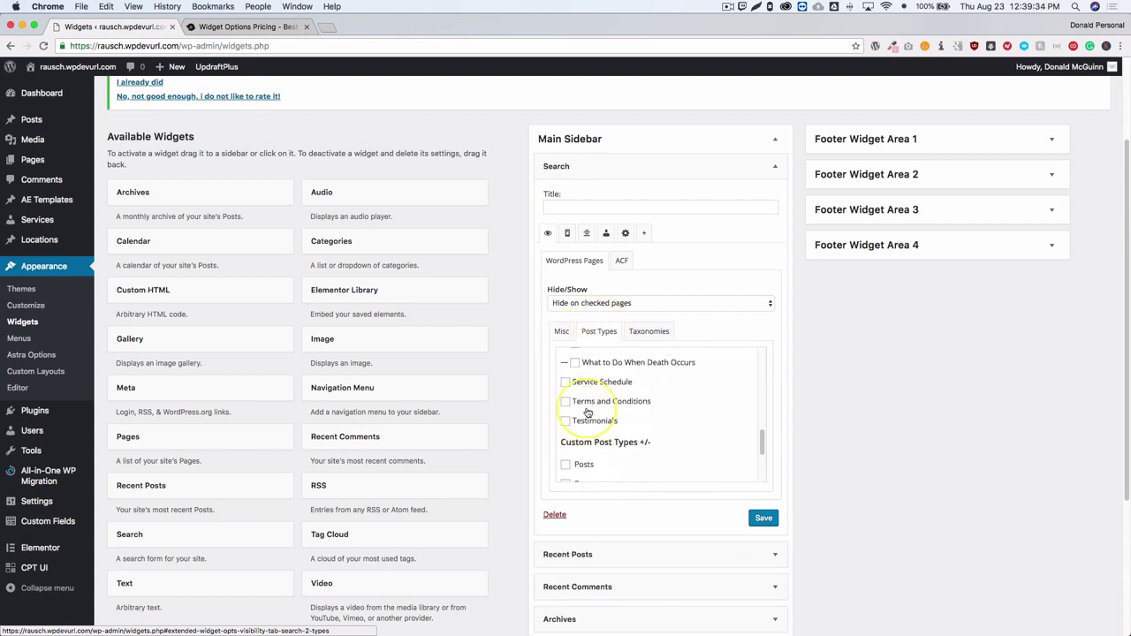
pyautogui.scroll(2, 590, 402)
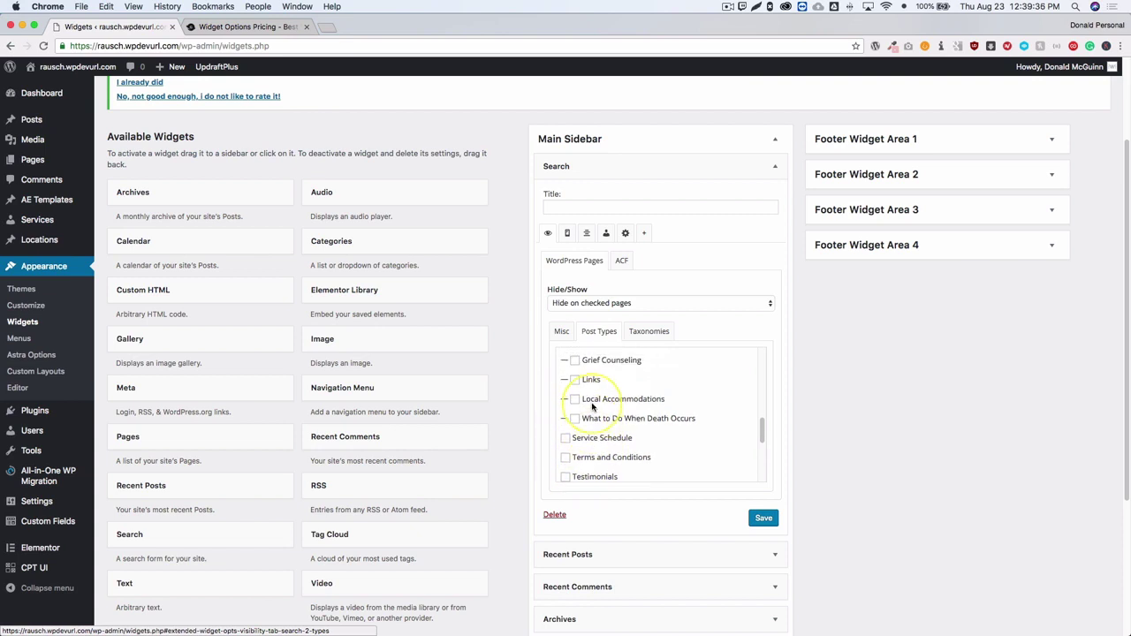
# Step: Examine the Search widget's Post Types page list, its hide or show choices for checked pages, and the available categories and taxonomies
pyautogui.scroll(5, 592, 391)
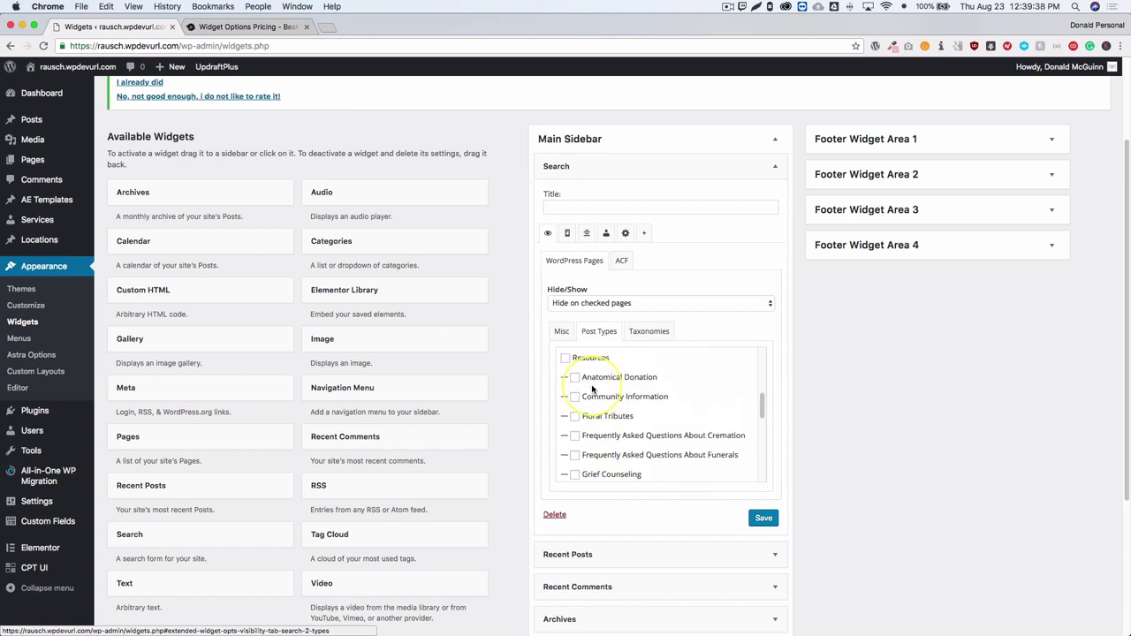
pyautogui.scroll(2, 590, 382)
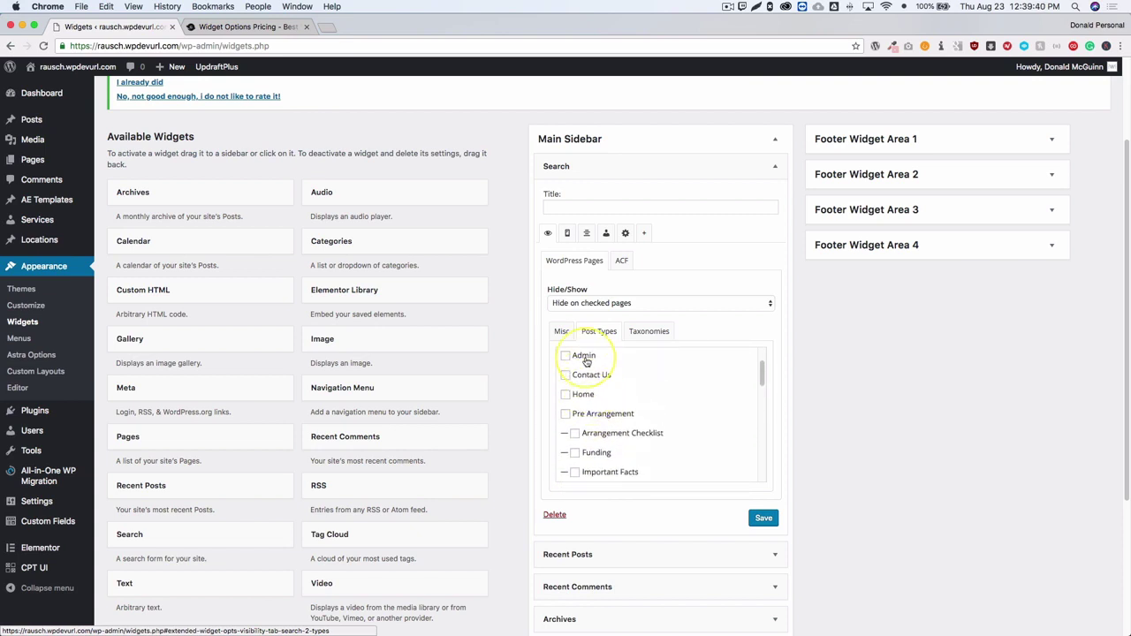
pyautogui.click(592, 303)
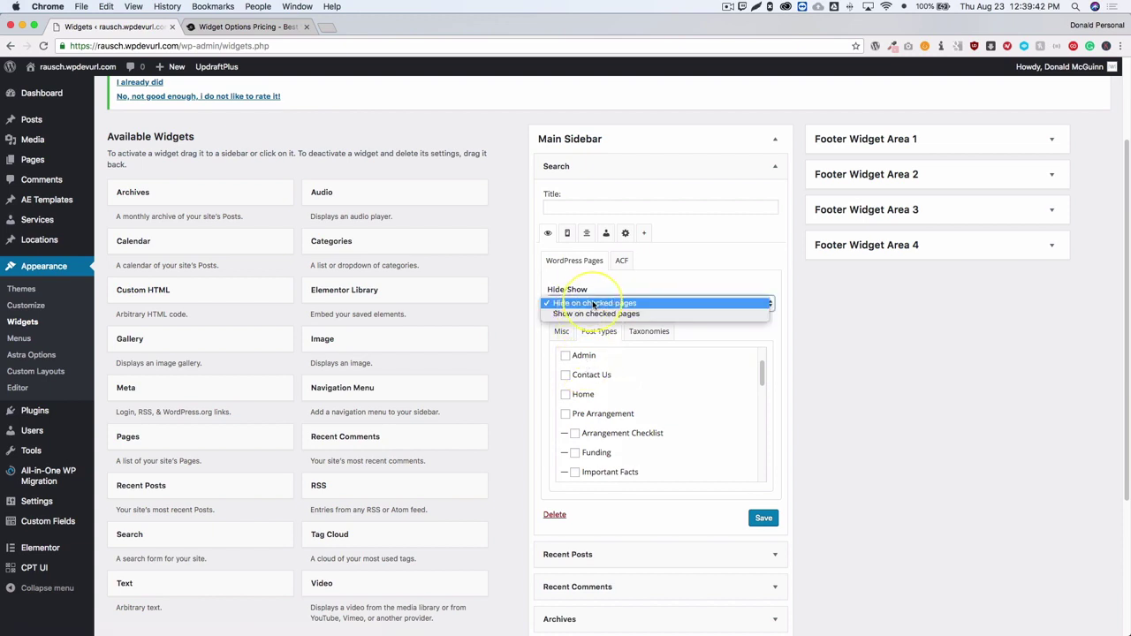
pyautogui.click(594, 303)
pyautogui.click(649, 331)
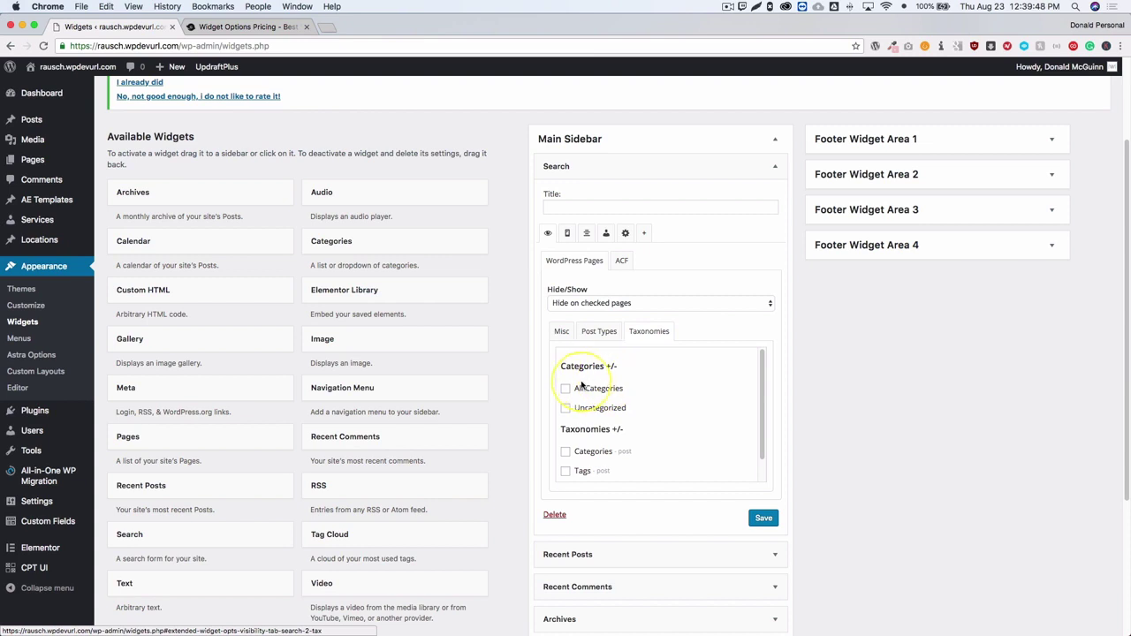
pyautogui.scroll(-2, 574, 415)
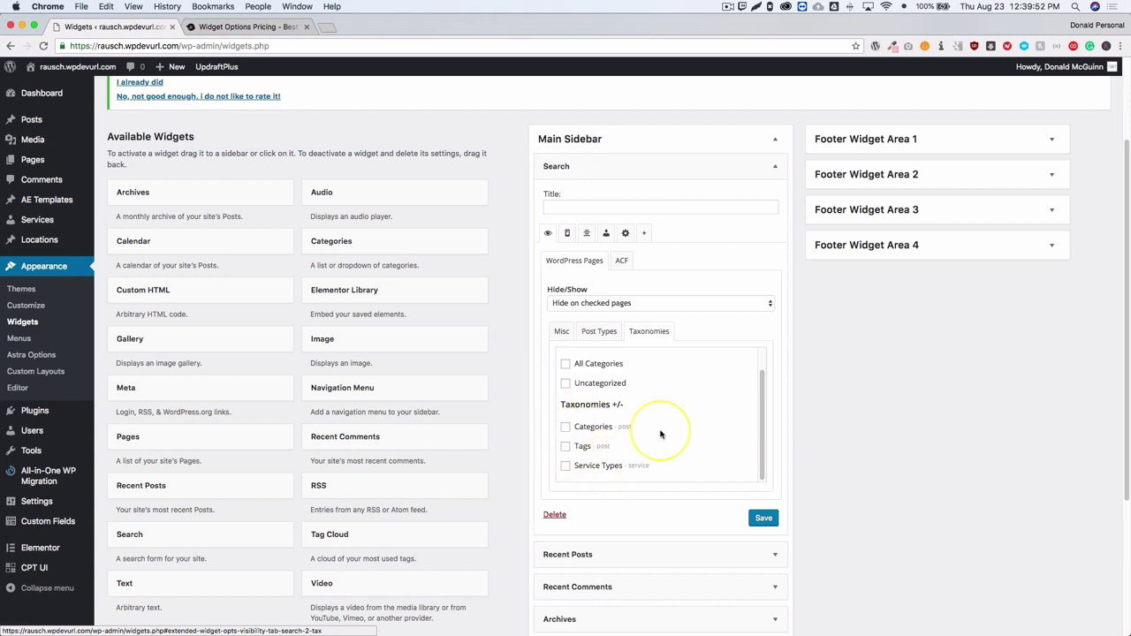
pyautogui.scroll(2, 661, 399)
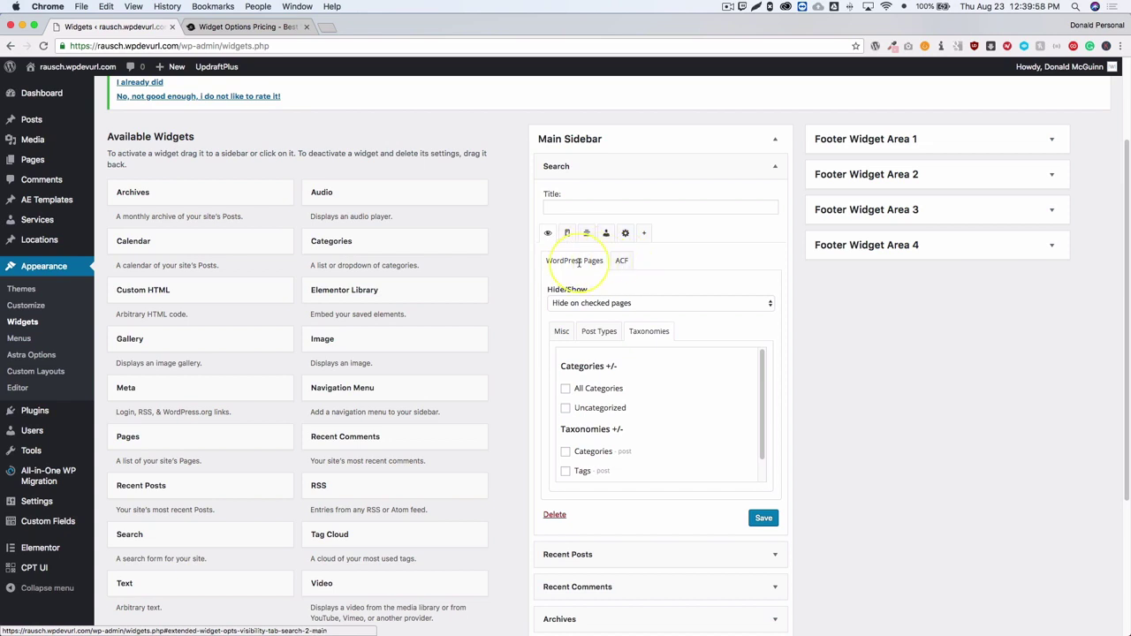
# Step: Set the Search widget's ACF visibility to "Show when Condition's met" and choose Birth Date as the ACF field
pyautogui.click(622, 263)
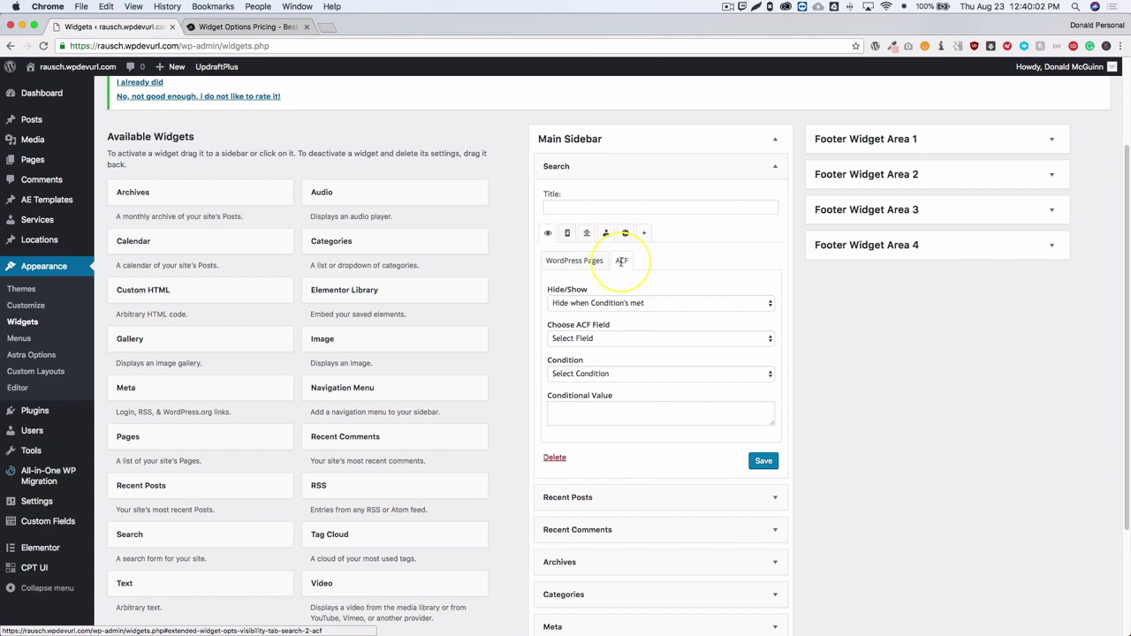
pyautogui.click(604, 305)
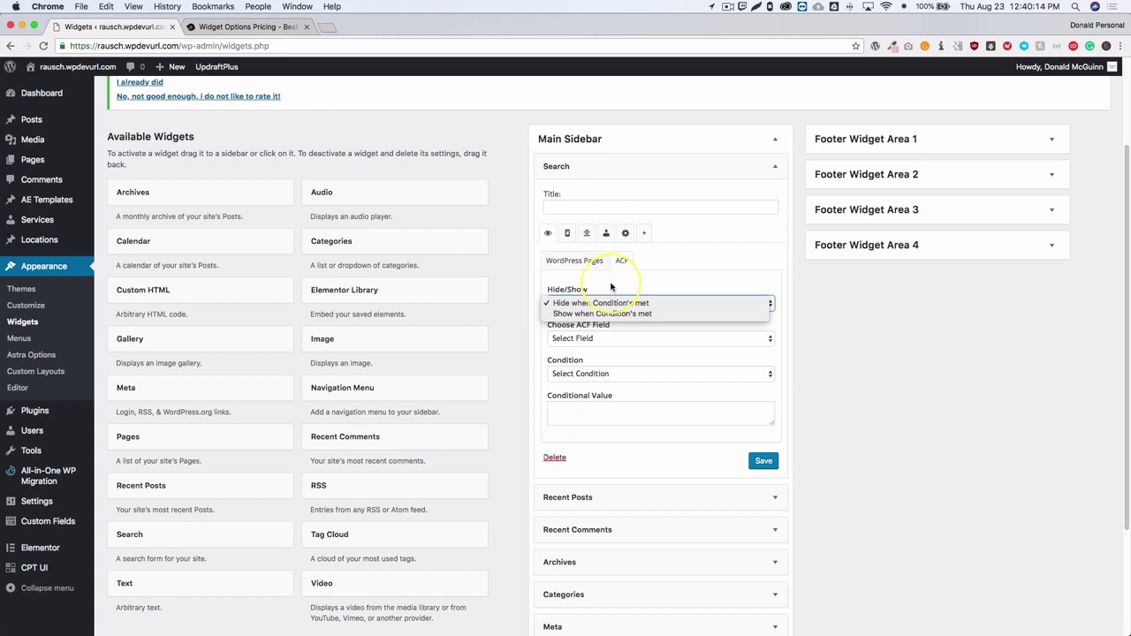
pyautogui.click(519, 302)
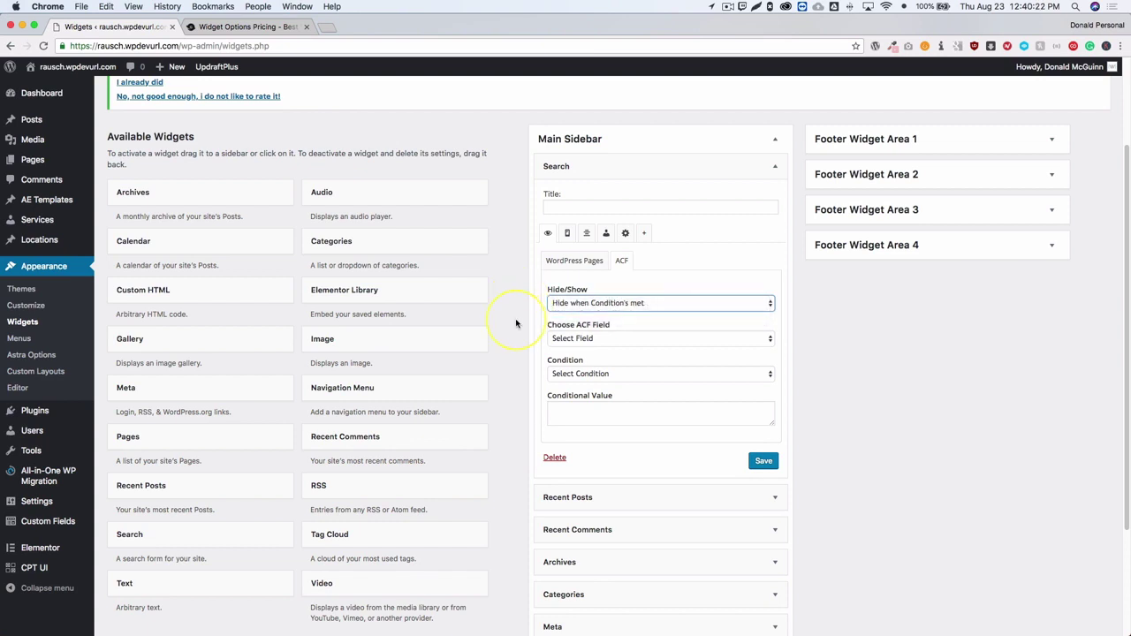
pyautogui.click(612, 303)
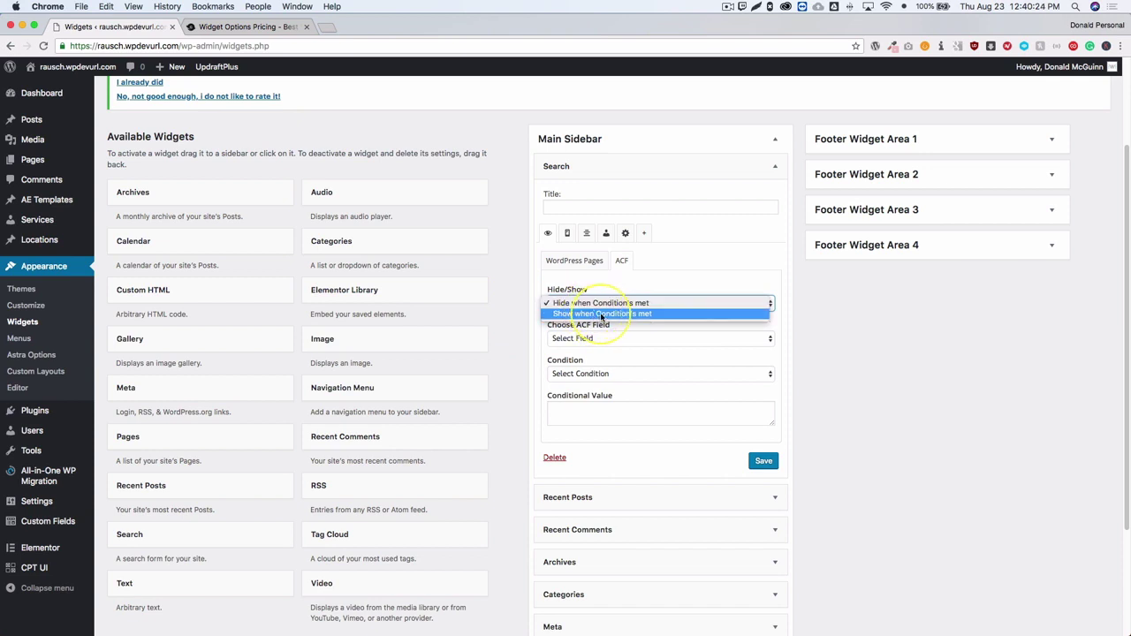
pyautogui.click(602, 315)
pyautogui.click(604, 341)
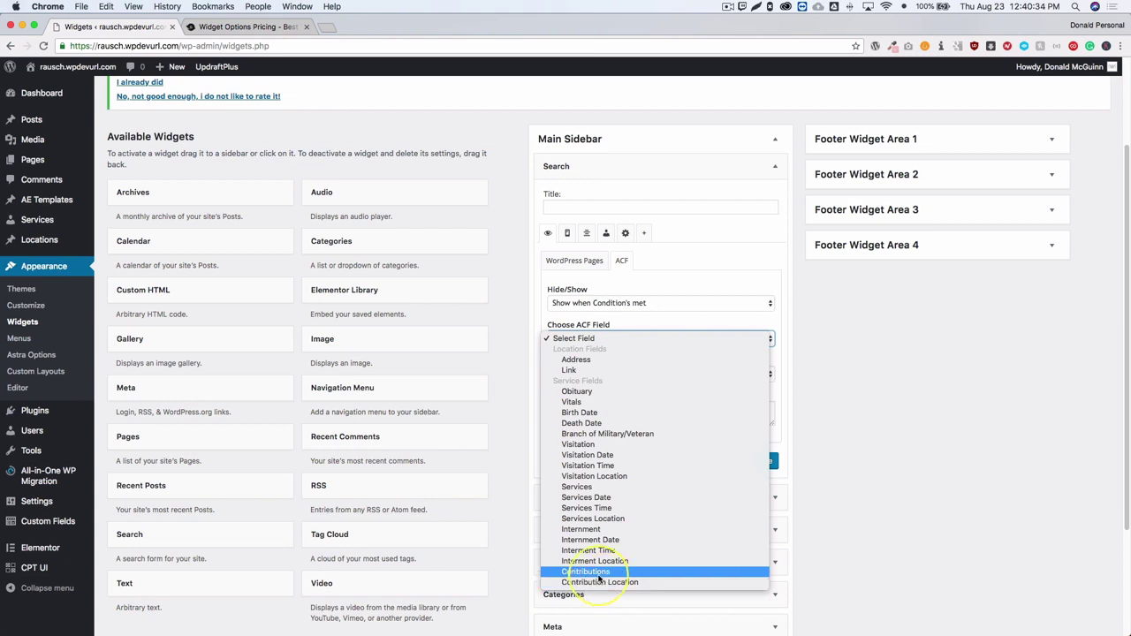
pyautogui.click(580, 412)
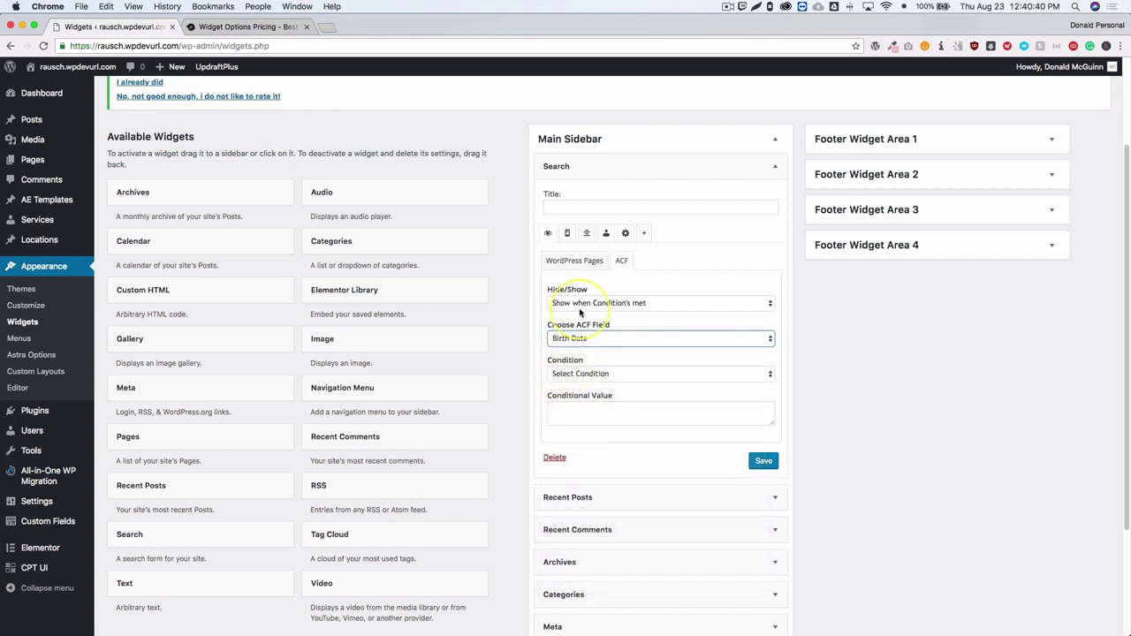
# Step: Set the ACF condition for the Birth Date field to Contains, with a sample date as the conditional value
pyautogui.click(580, 374)
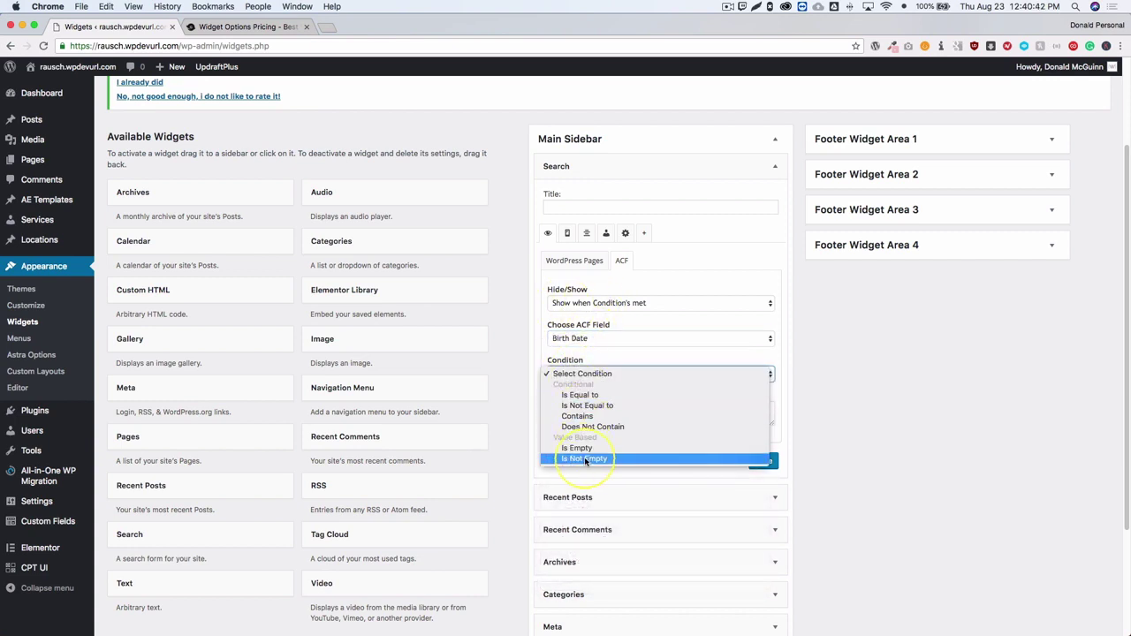
pyautogui.click(574, 415)
pyautogui.click(572, 413)
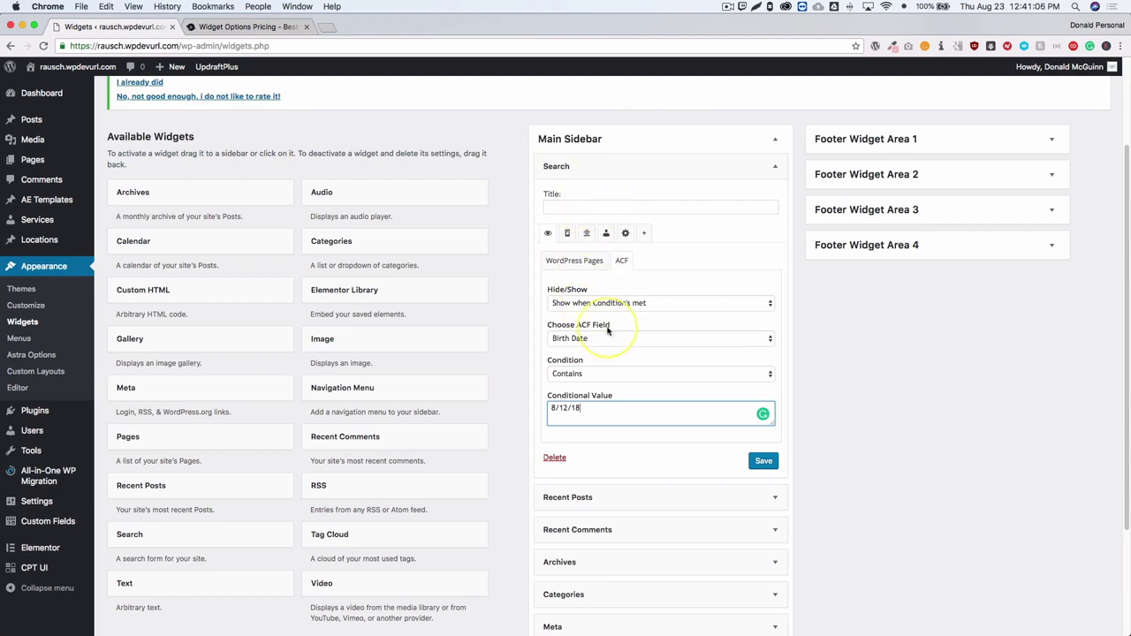
# Step: Change the Birth Date field's ACF condition to Is Empty and clear the conditional value
pyautogui.click(596, 373)
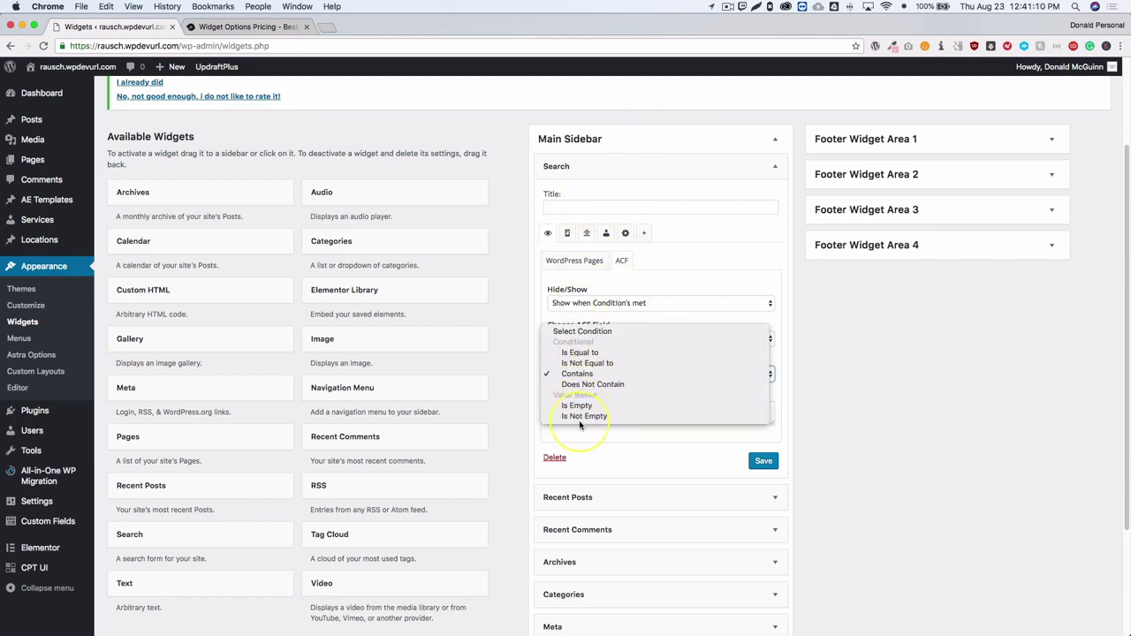
pyautogui.click(576, 406)
pyautogui.tripleClick(583, 414)
pyautogui.press('BackSpace')
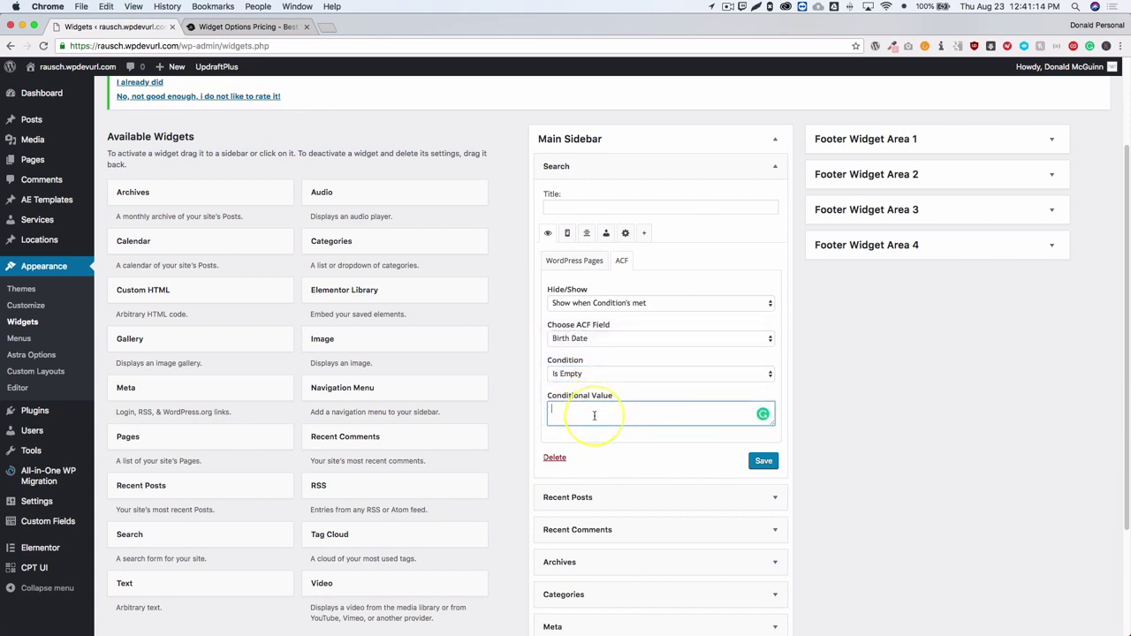
pyautogui.click(586, 374)
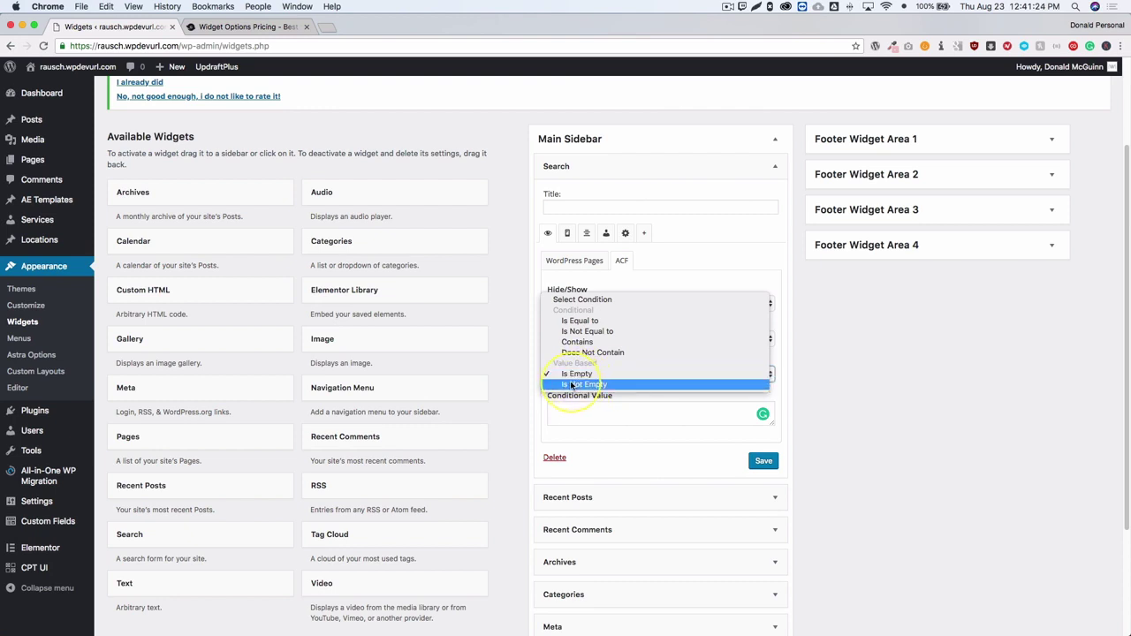
pyautogui.click(508, 386)
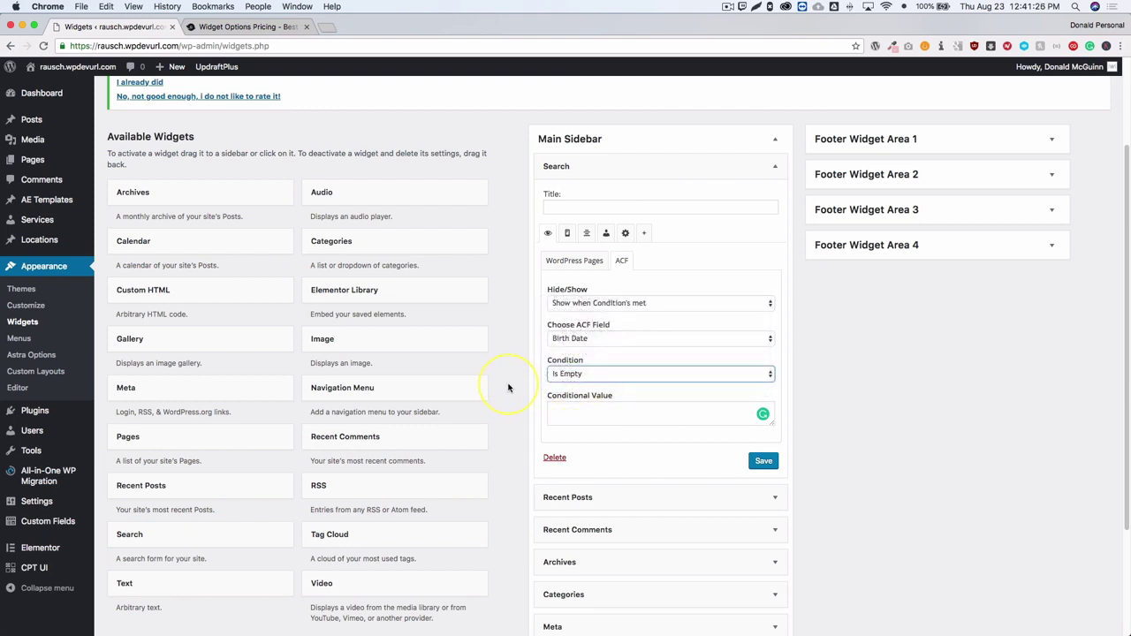
pyautogui.scroll(-1, 508, 386)
pyautogui.scroll(1, 565, 354)
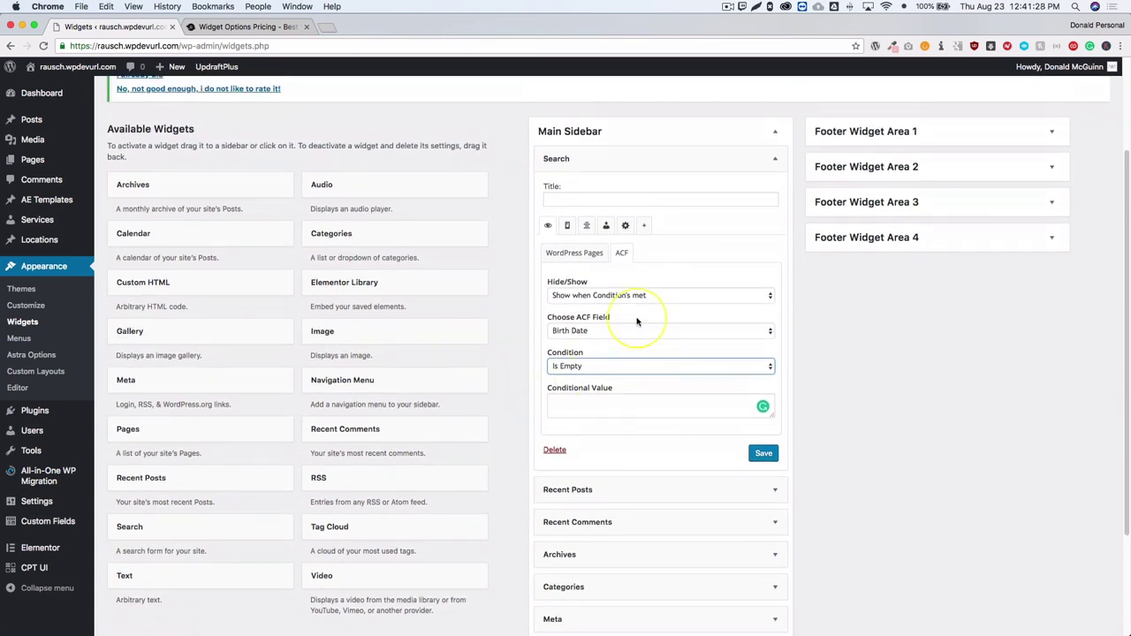
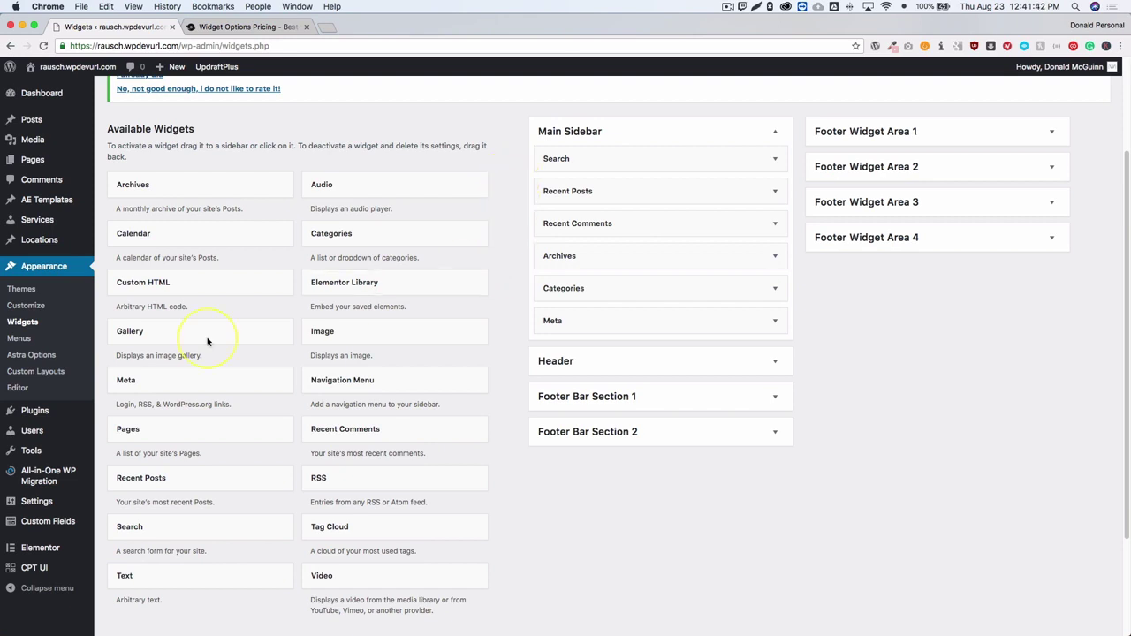
# Step: Leave the widgets page without saving and open the Single Service Main template from My Templates for editing with Elementor
pyautogui.moveTo(24, 522)
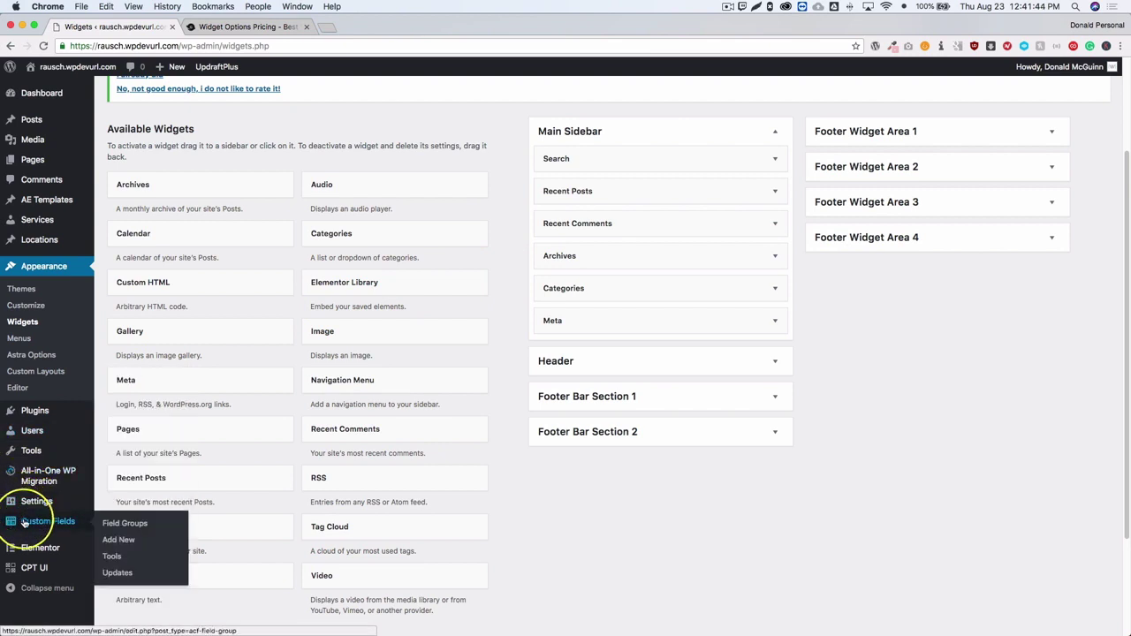
pyautogui.moveTo(39, 548)
pyautogui.click(122, 472)
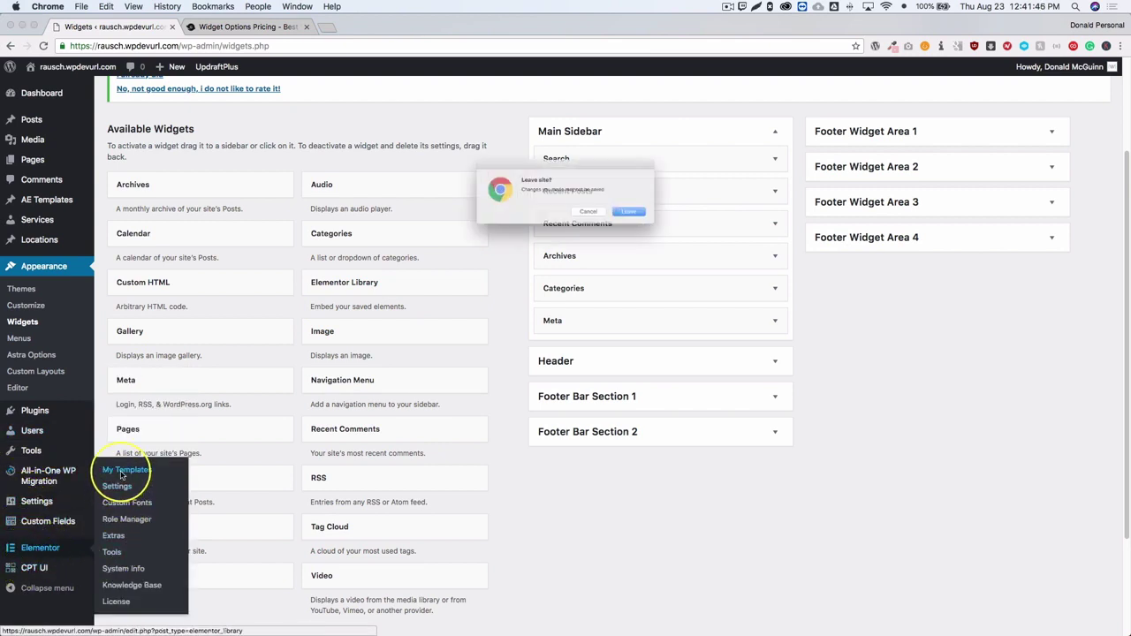
pyautogui.click(629, 212)
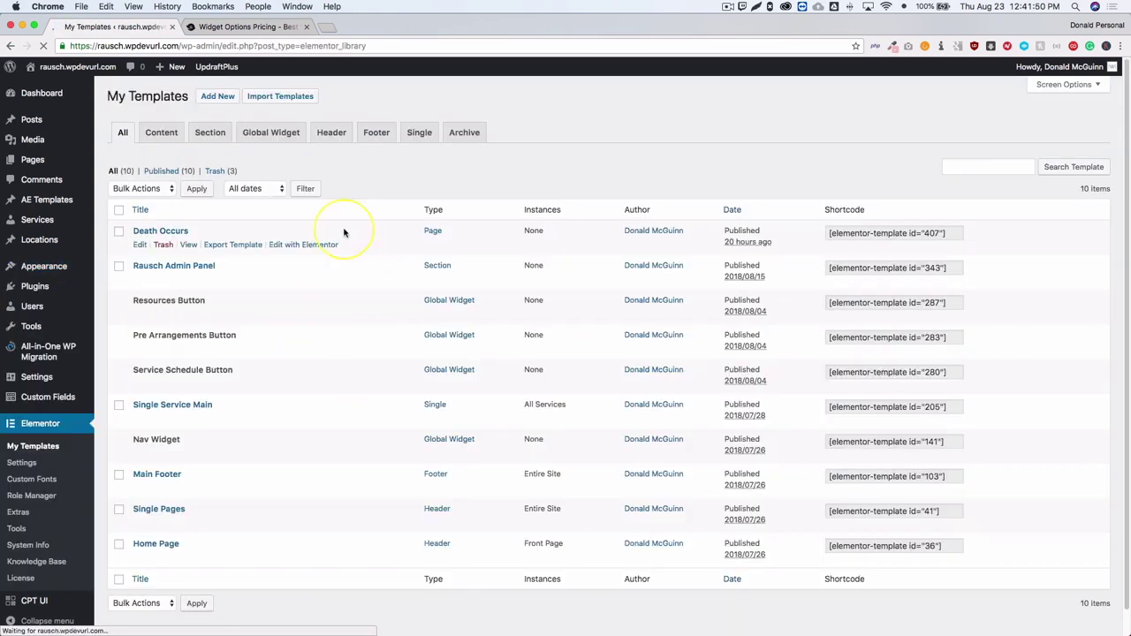
pyautogui.moveTo(344, 227)
pyautogui.moveTo(169, 423)
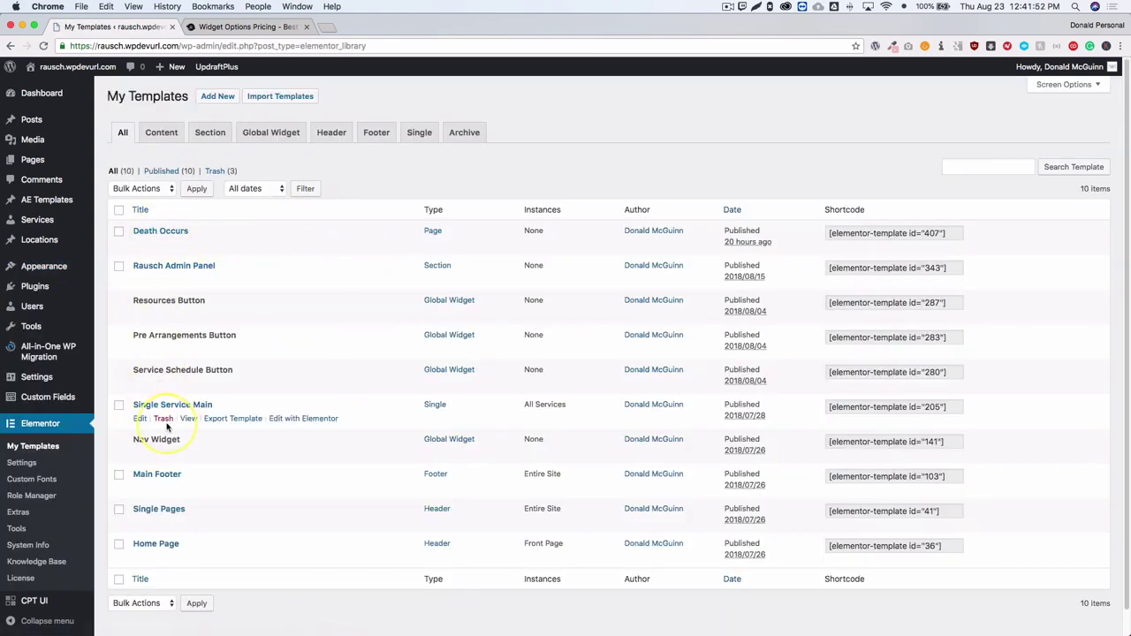
pyautogui.click(306, 421)
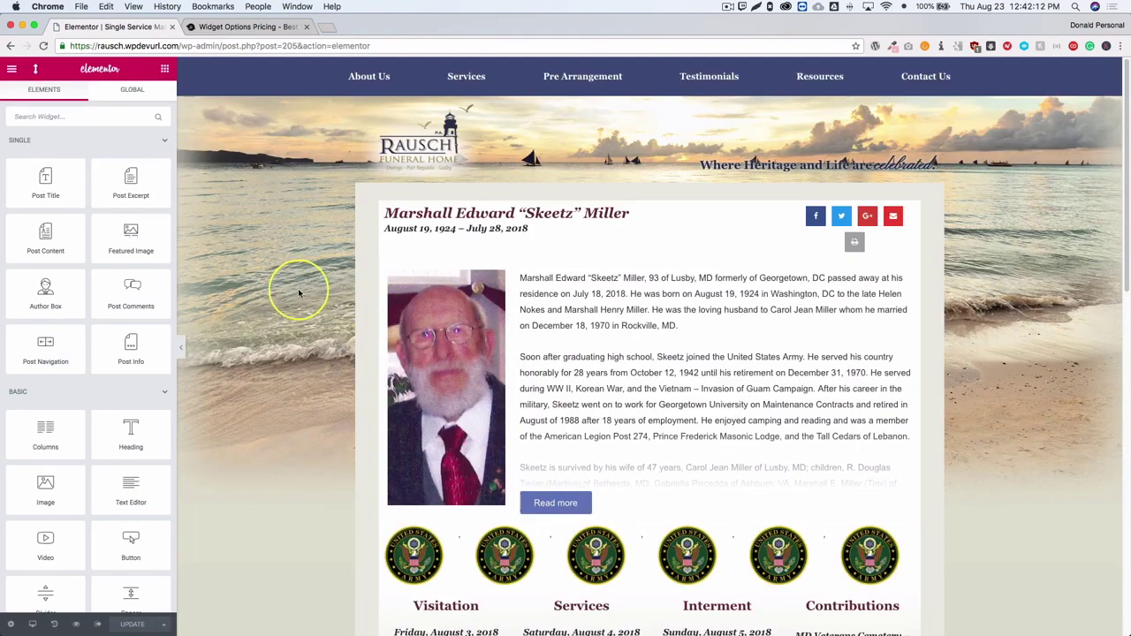
# Step: Look over the service template's content and select the date text under Interment for editing
pyautogui.scroll(-2, 298, 285)
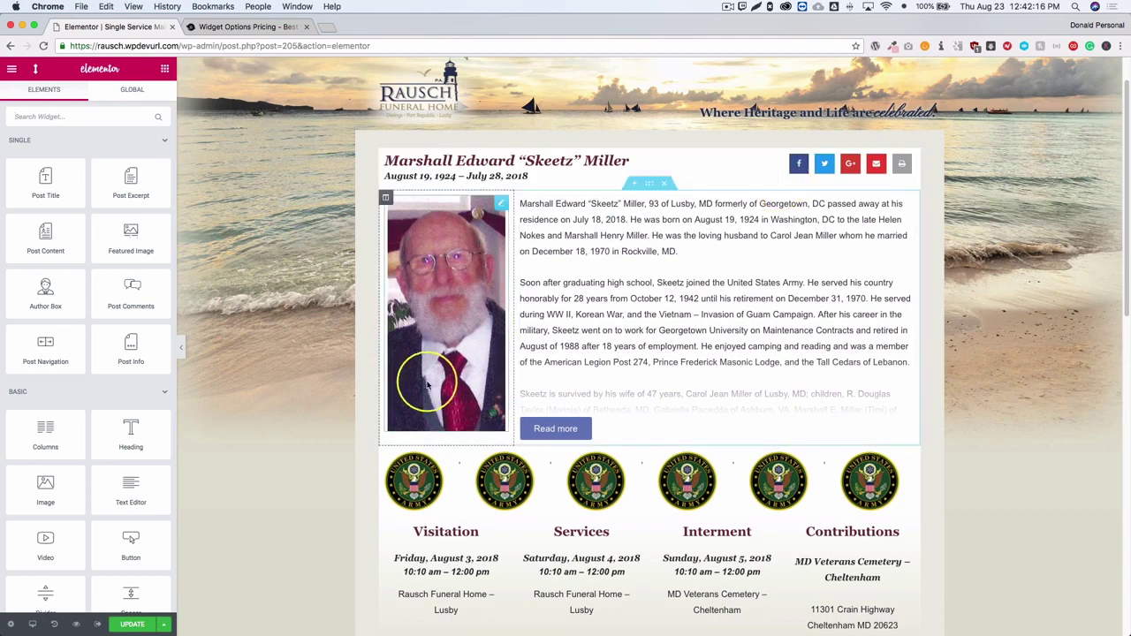
pyautogui.scroll(-3, 286, 362)
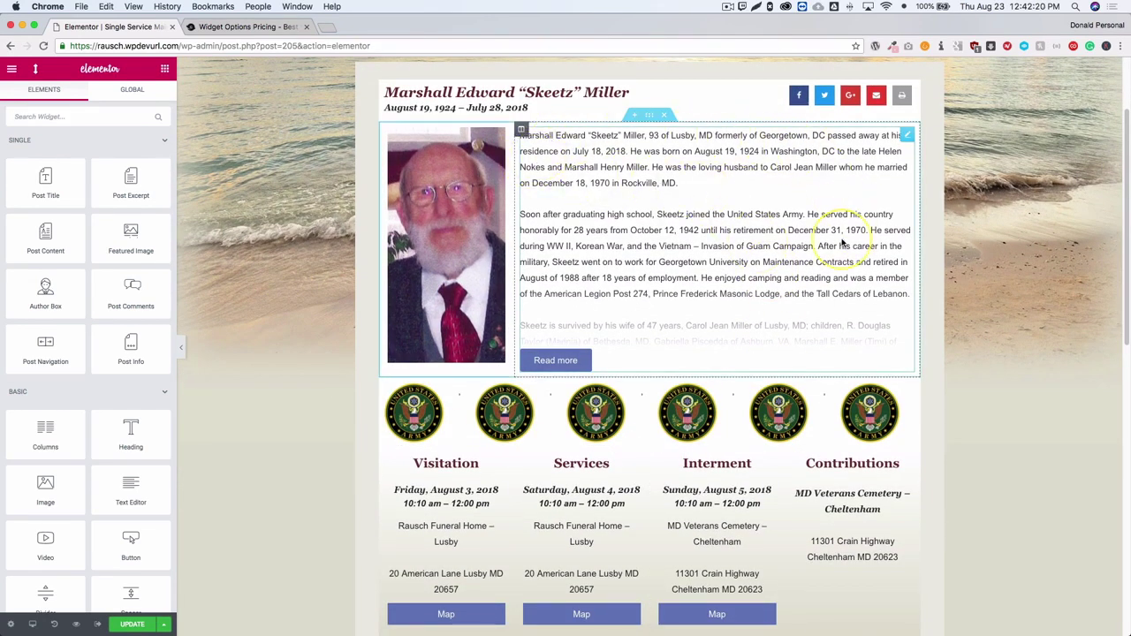
pyautogui.scroll(-1, 795, 239)
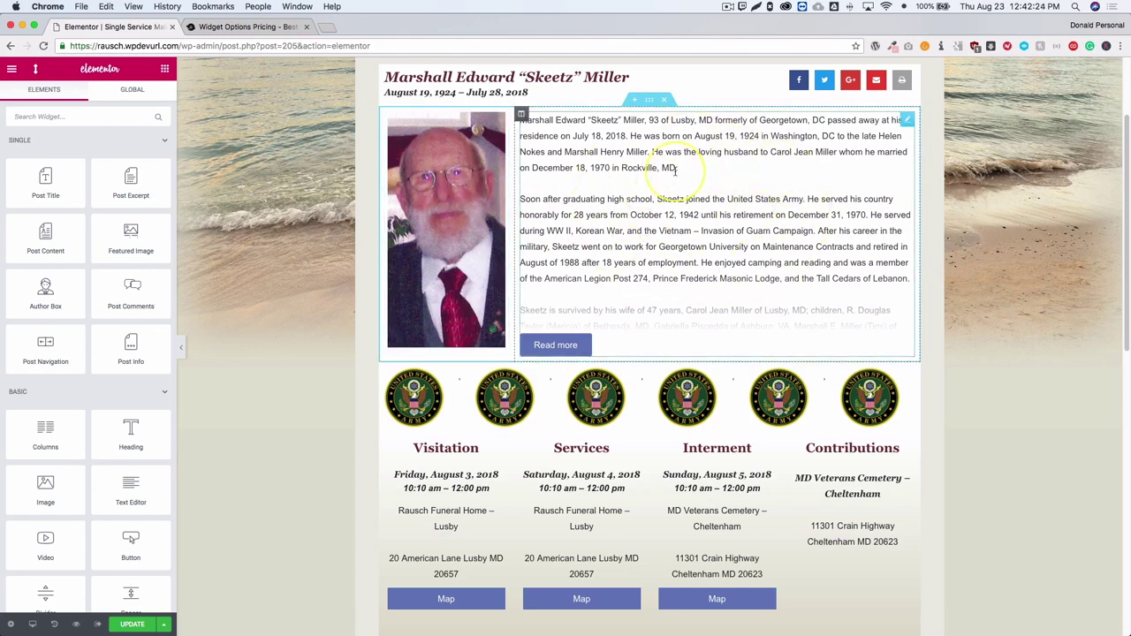
pyautogui.scroll(-3, 698, 190)
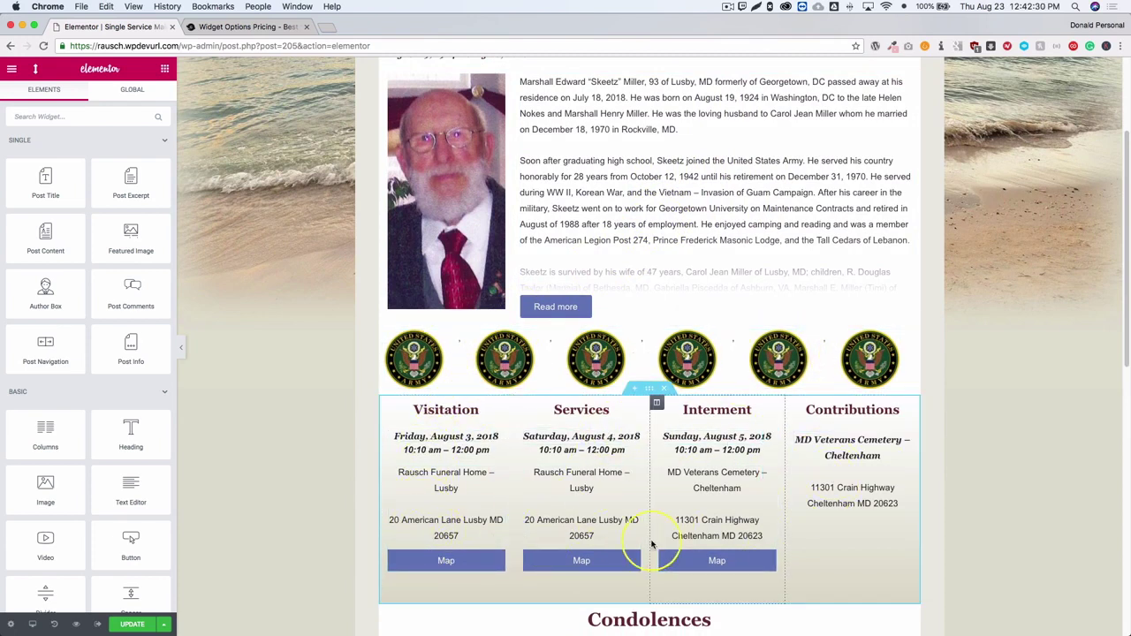
pyautogui.click(700, 436)
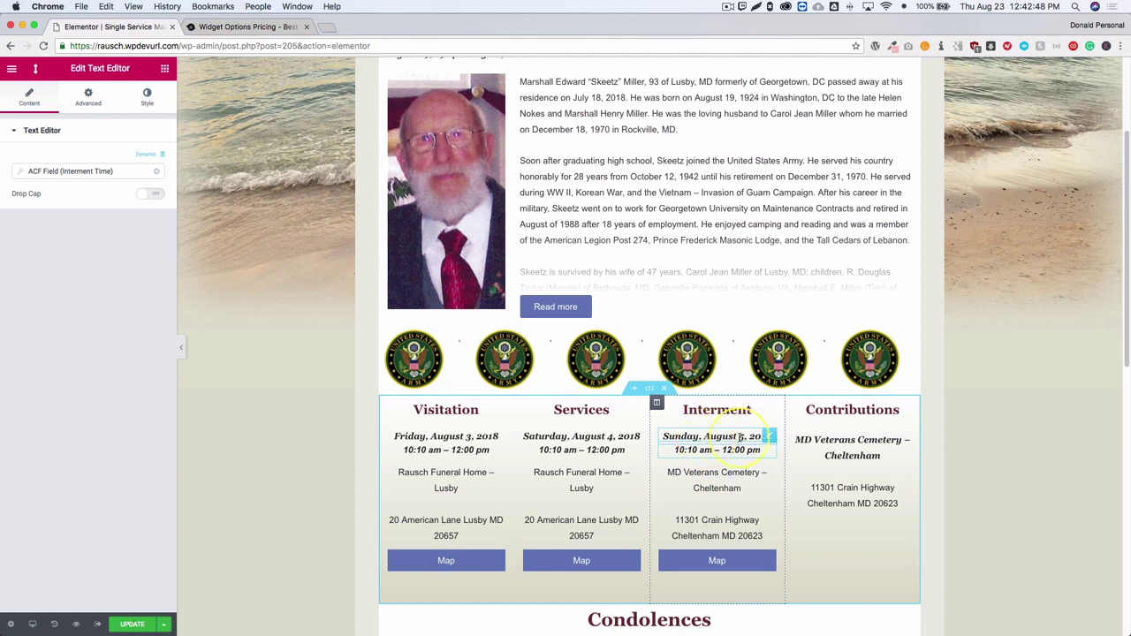
pyautogui.click(769, 436)
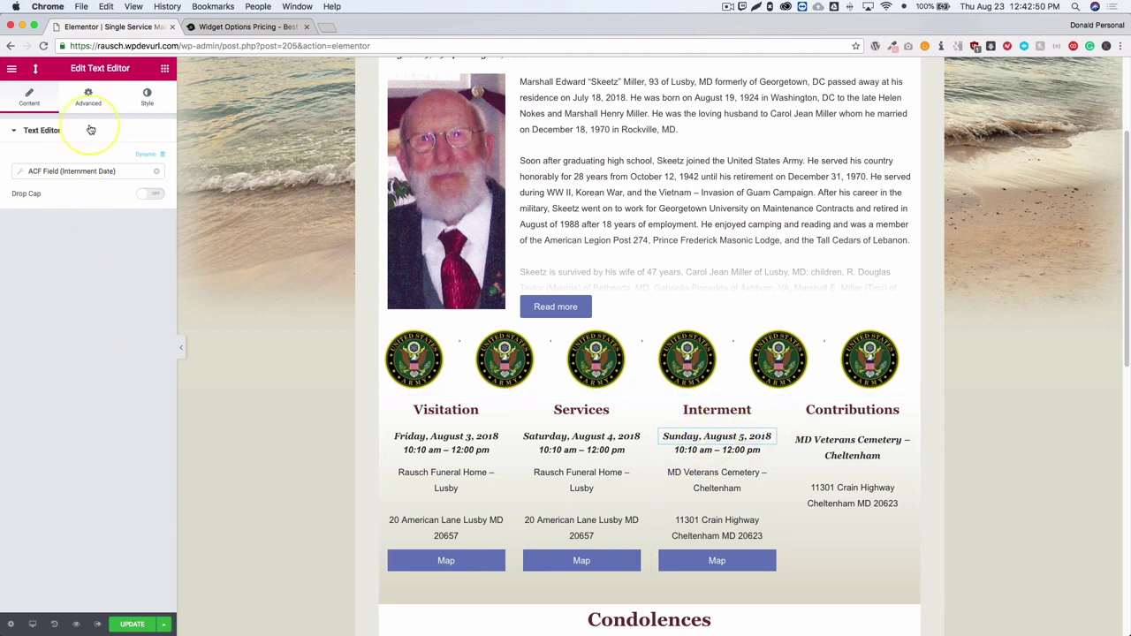
# Step: Open the Advanced Custom Fields visibility settings in the Interment date element's Widget Options
pyautogui.click(87, 94)
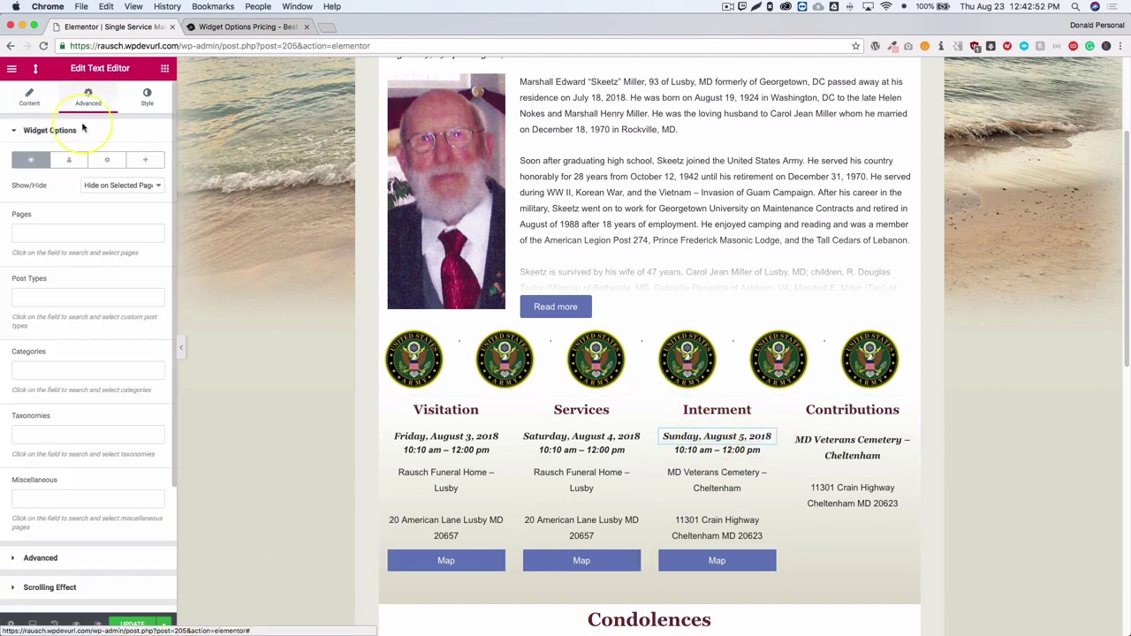
pyautogui.click(143, 159)
pyautogui.click(109, 159)
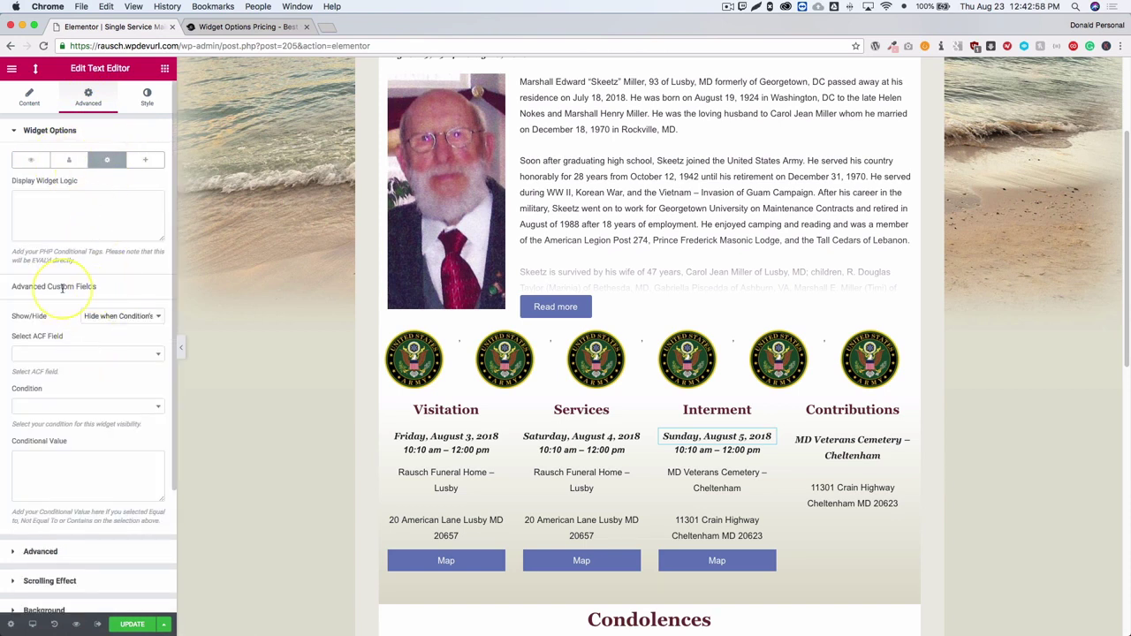
pyautogui.moveTo(11, 286); pyautogui.dragTo(105, 293)
pyautogui.click(105, 293)
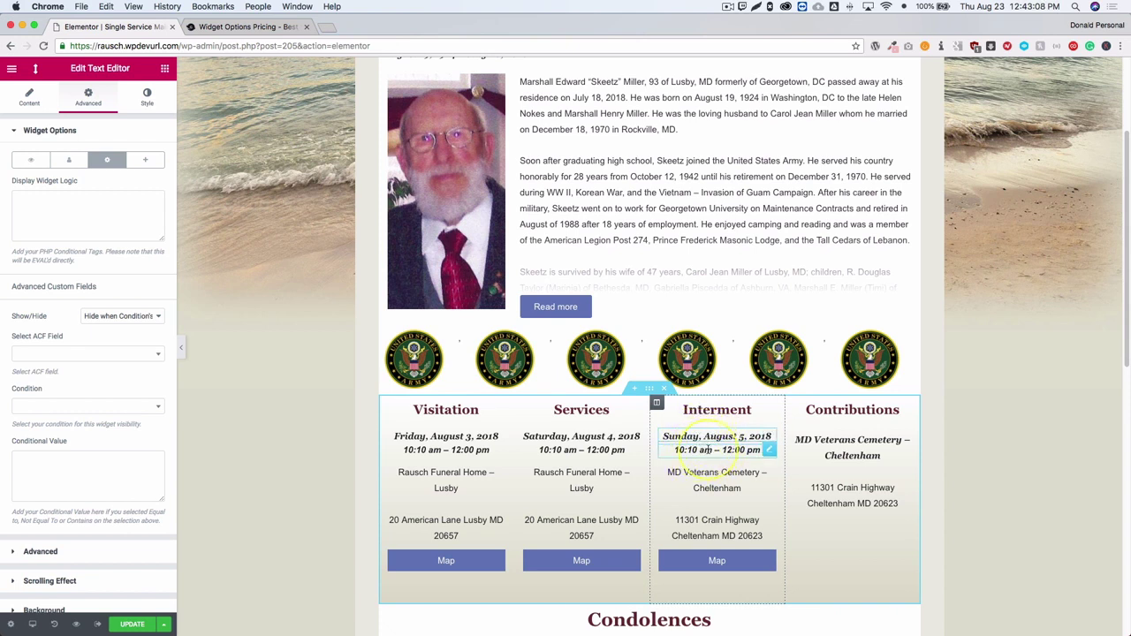
# Step: Set the Interment date text to hide when the ACF field Interment Time Is Empty, and update the template
pyautogui.click(102, 317)
pyautogui.click(129, 316)
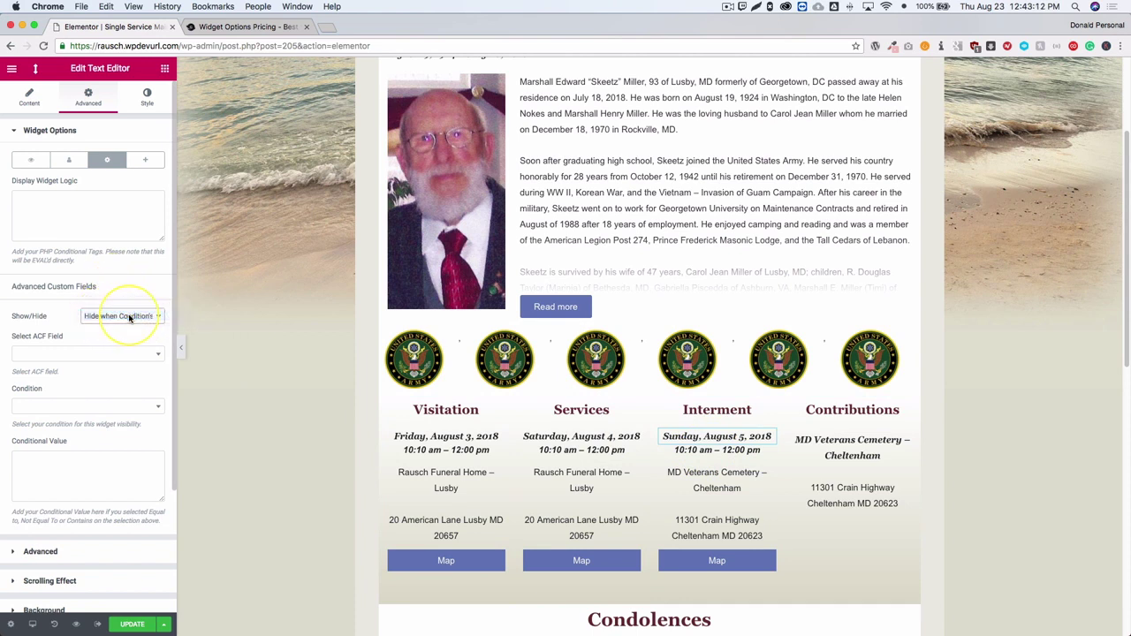
pyautogui.click(80, 355)
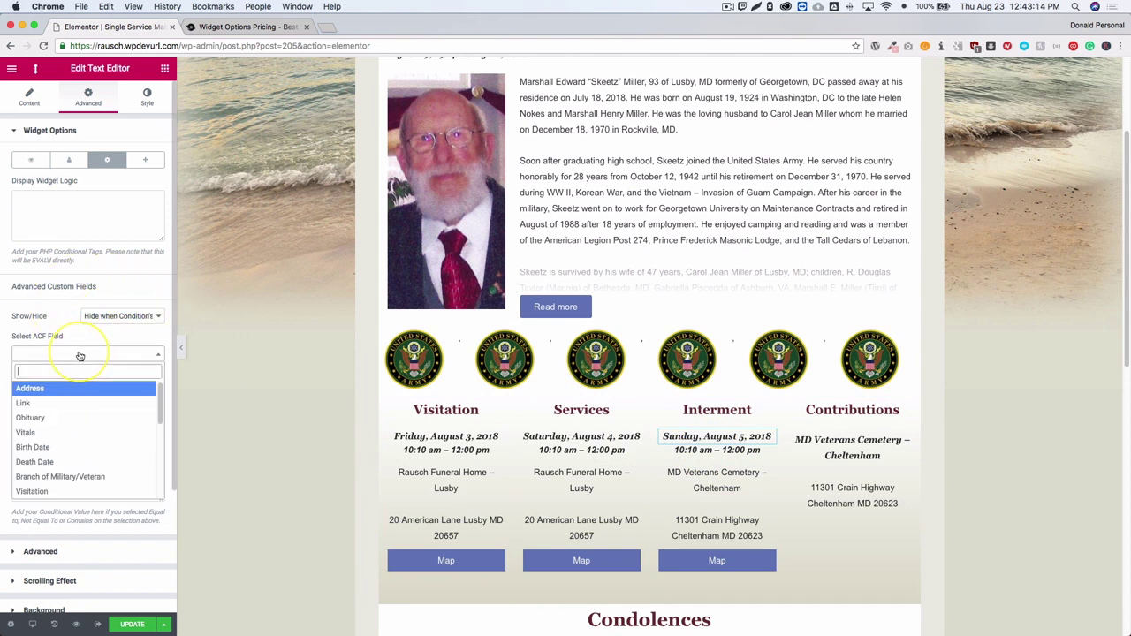
pyautogui.scroll(-2, 71, 451)
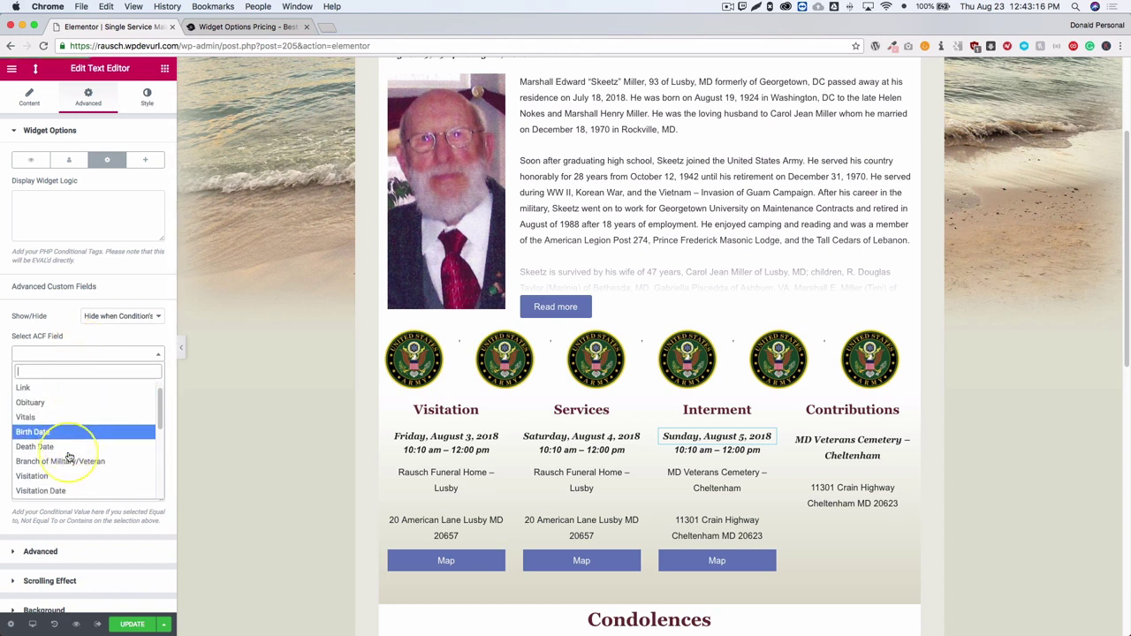
pyautogui.scroll(-5, 69, 458)
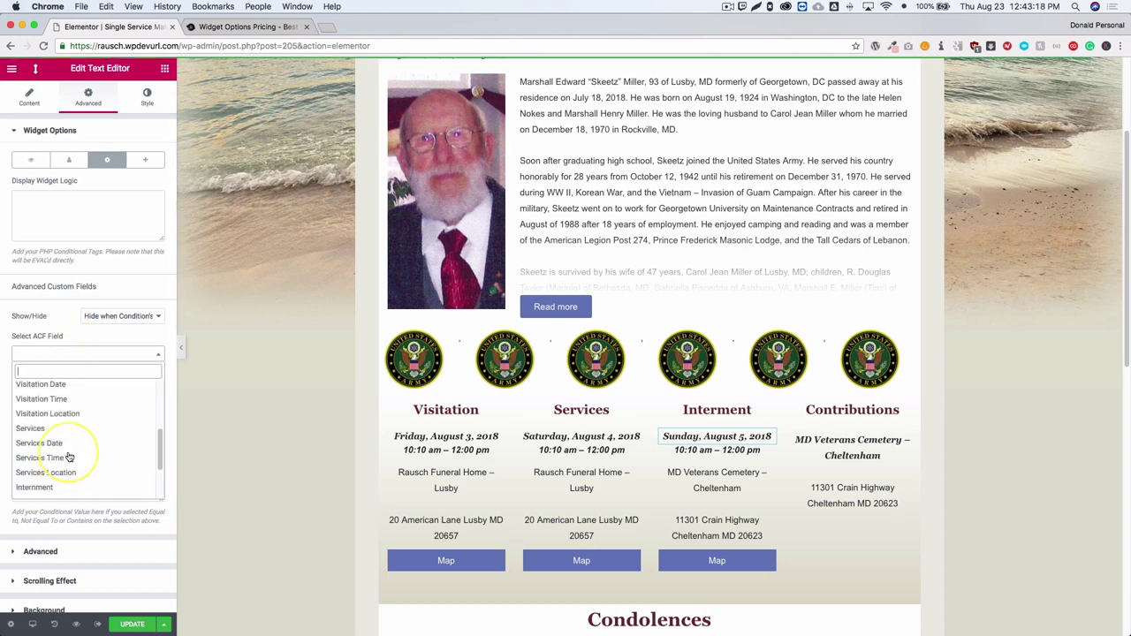
pyautogui.scroll(-3, 69, 457)
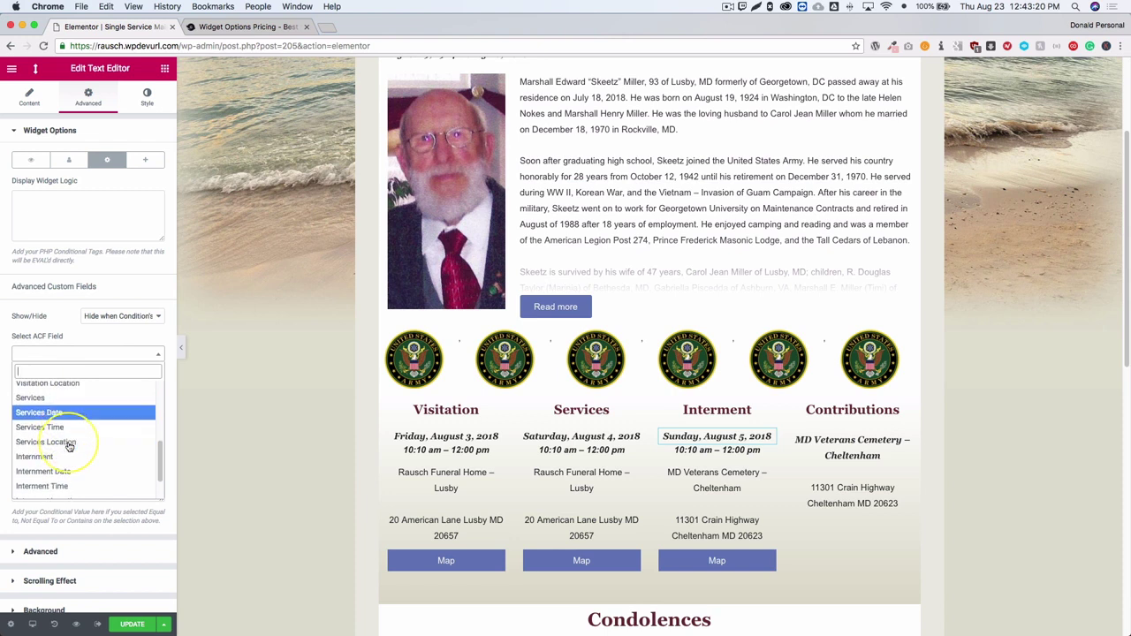
pyautogui.click(65, 478)
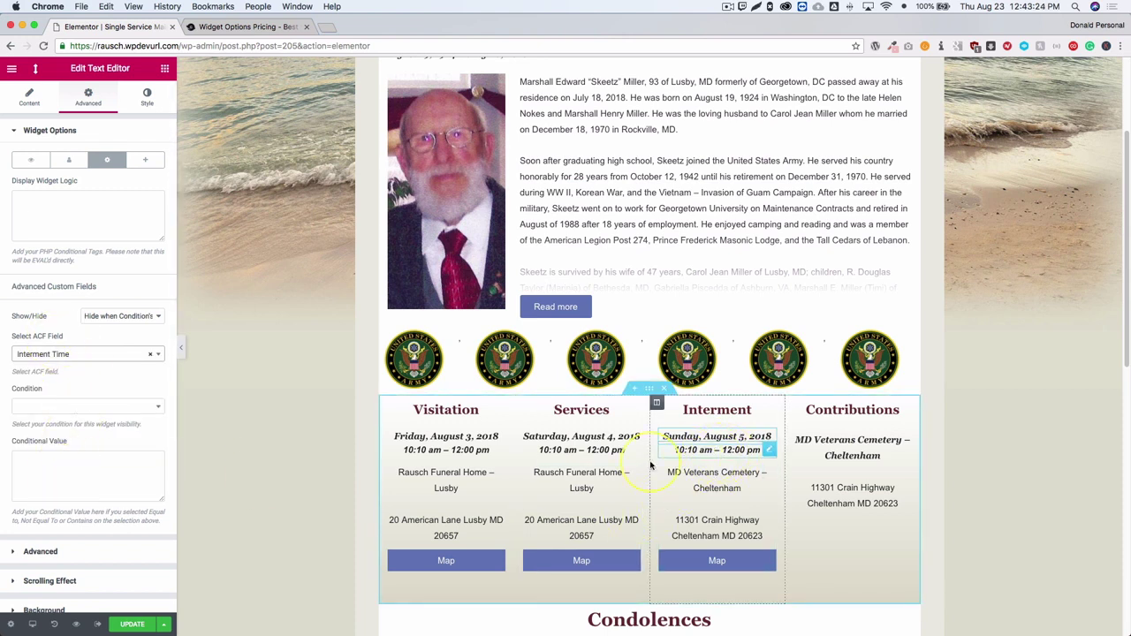
pyautogui.click(144, 406)
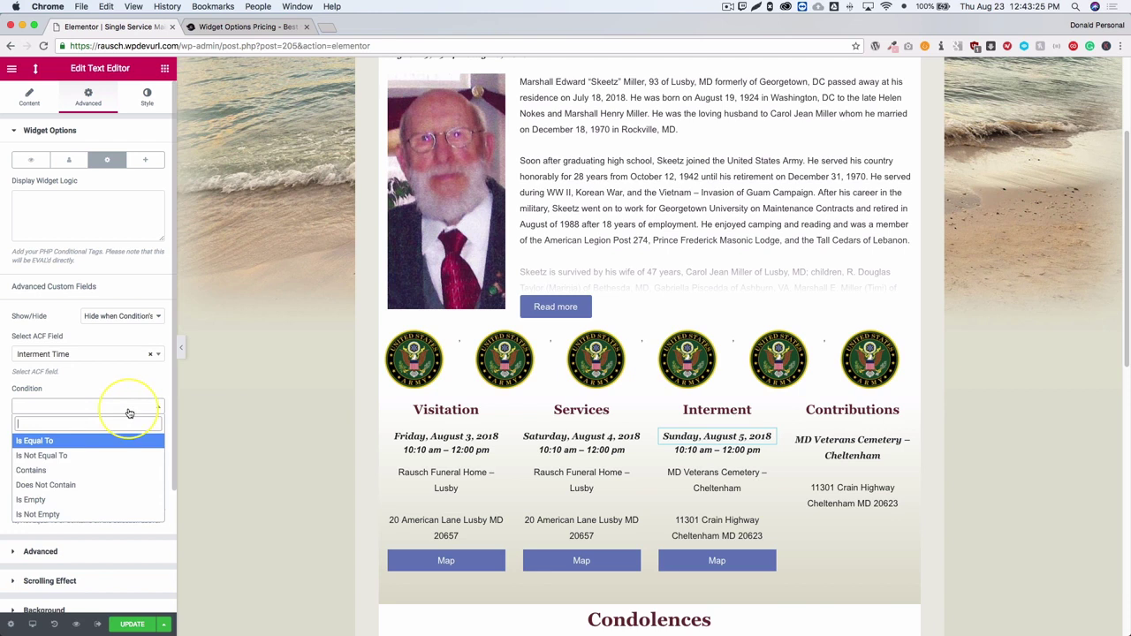
pyautogui.click(61, 503)
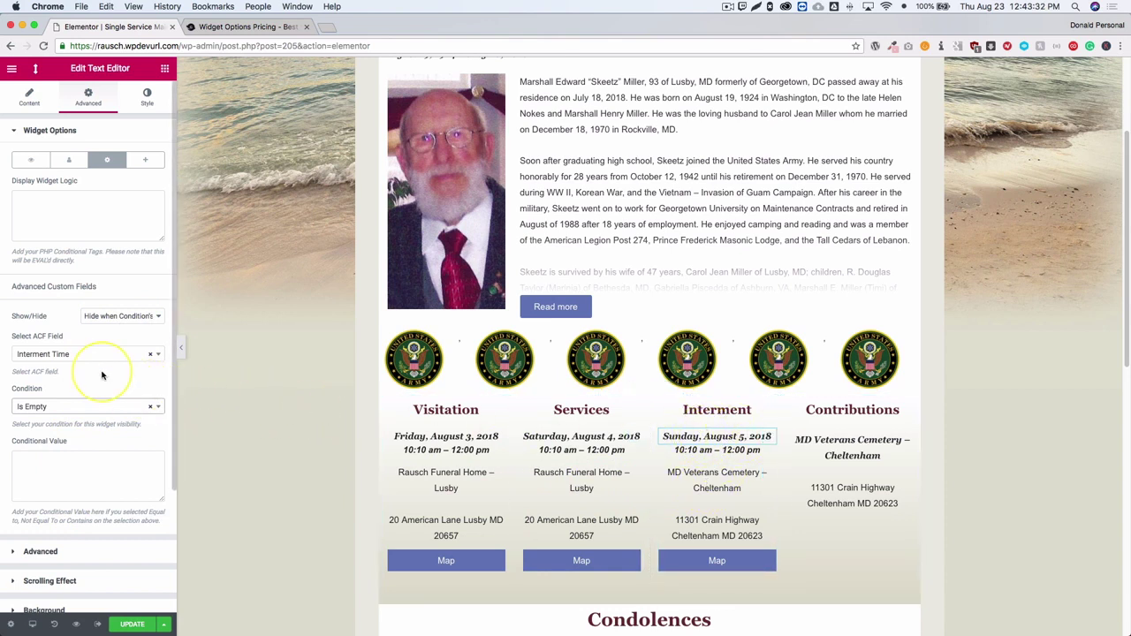
pyautogui.click(132, 624)
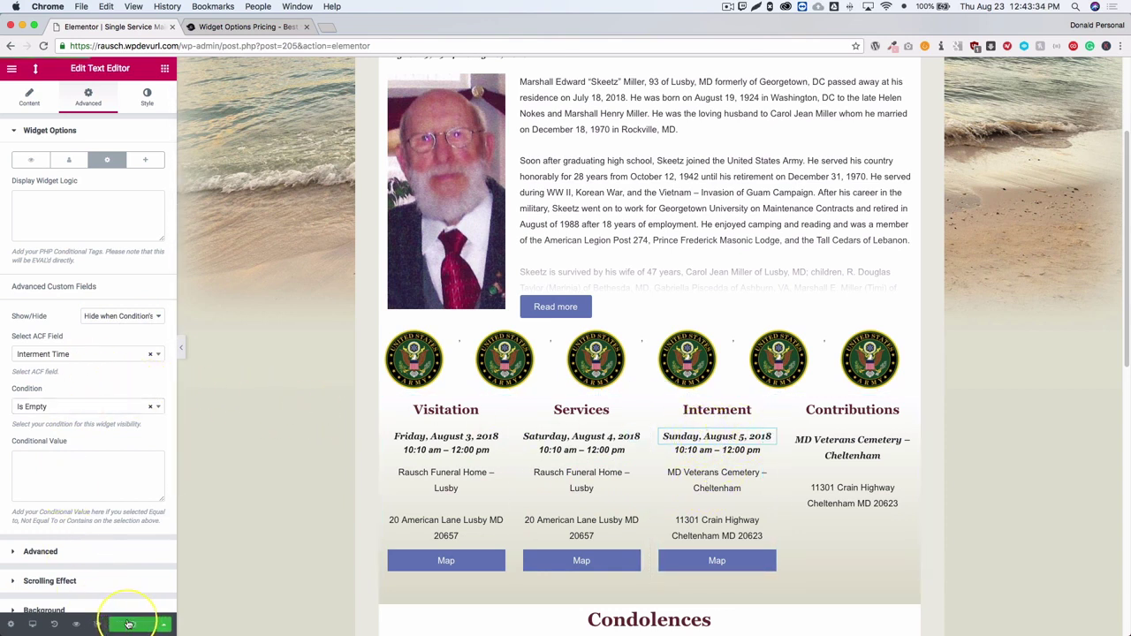
# Step: Preview the template on the service page and examine the date and time under Interment
pyautogui.click(76, 624)
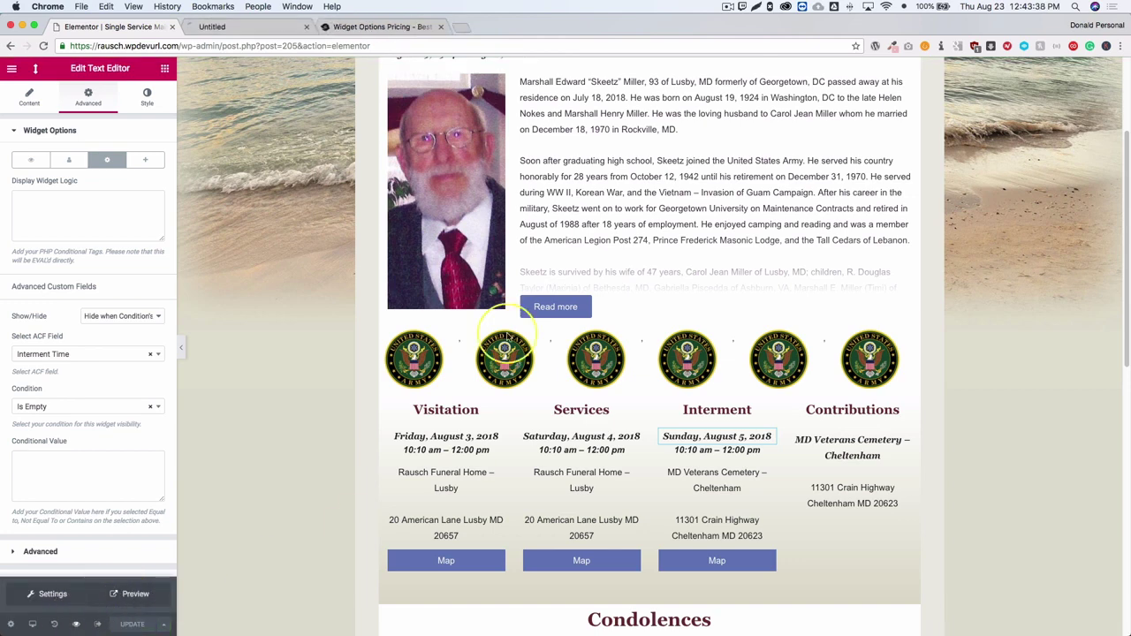
pyautogui.click(250, 31)
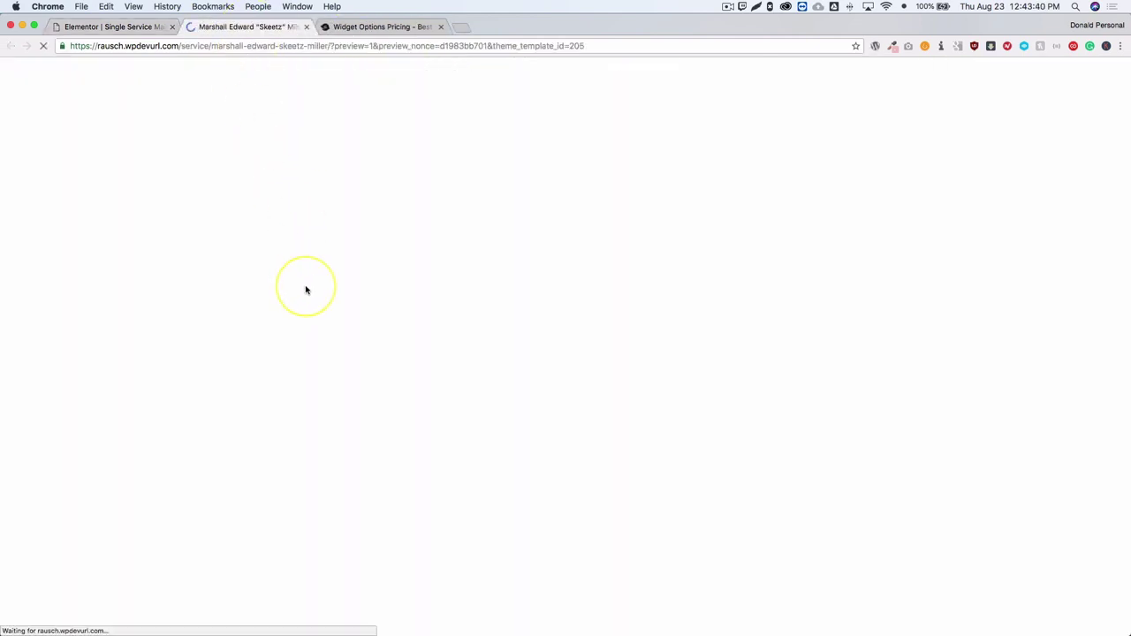
pyautogui.scroll(-5, 202, 273)
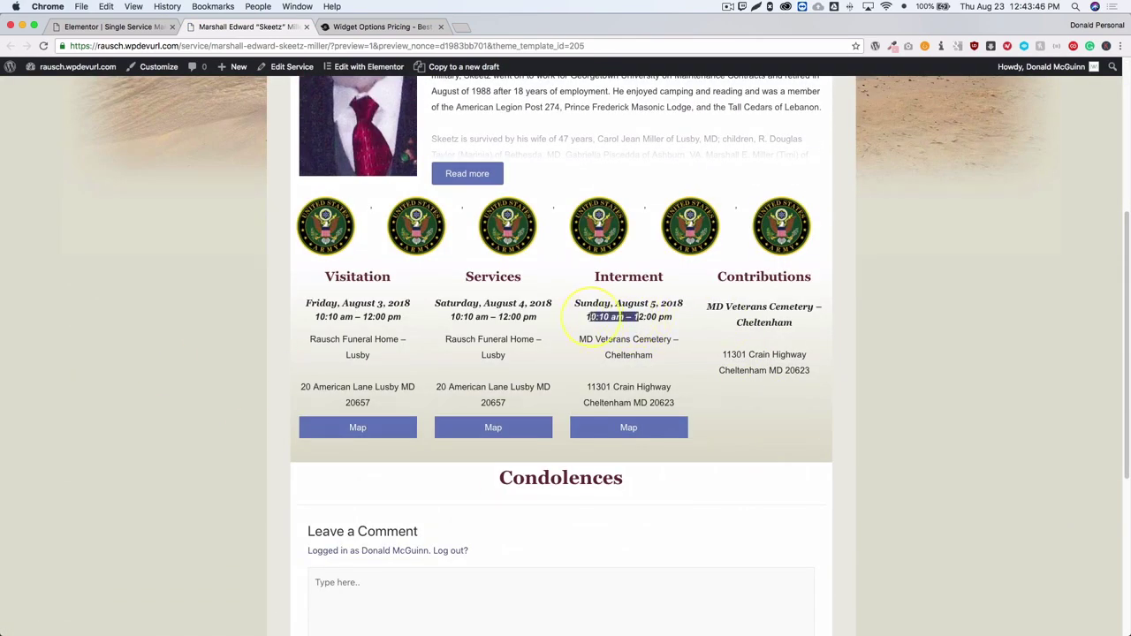
pyautogui.moveTo(577, 303); pyautogui.dragTo(639, 303)
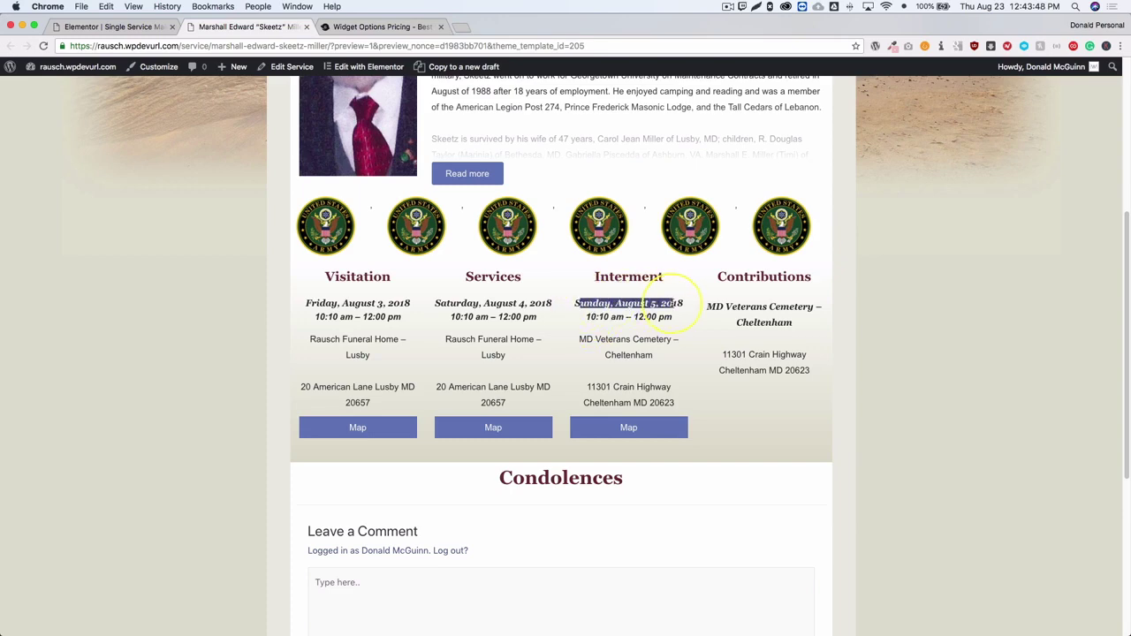
# Step: Open the previewed service for editing in a new browser tab and show its Internment fields
pyautogui.keyDown('super'); pyautogui.click(292, 66); pyautogui.keyUp('super')
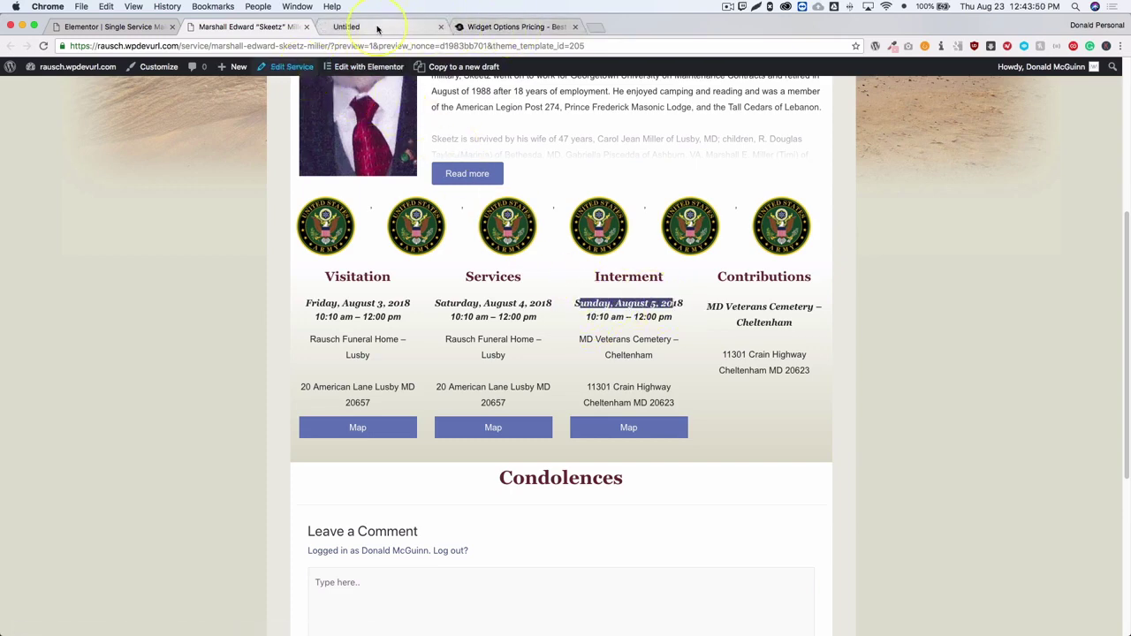
pyautogui.moveTo(378, 29); pyautogui.dragTo(252, 27)
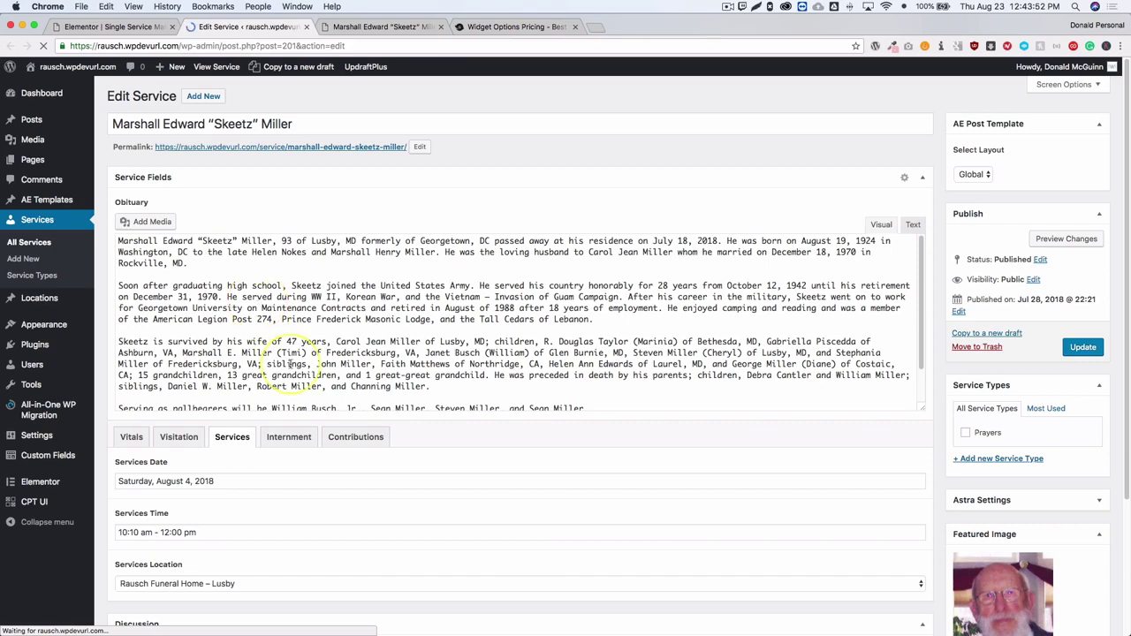
pyautogui.scroll(-3, 404, 477)
pyautogui.click(277, 292)
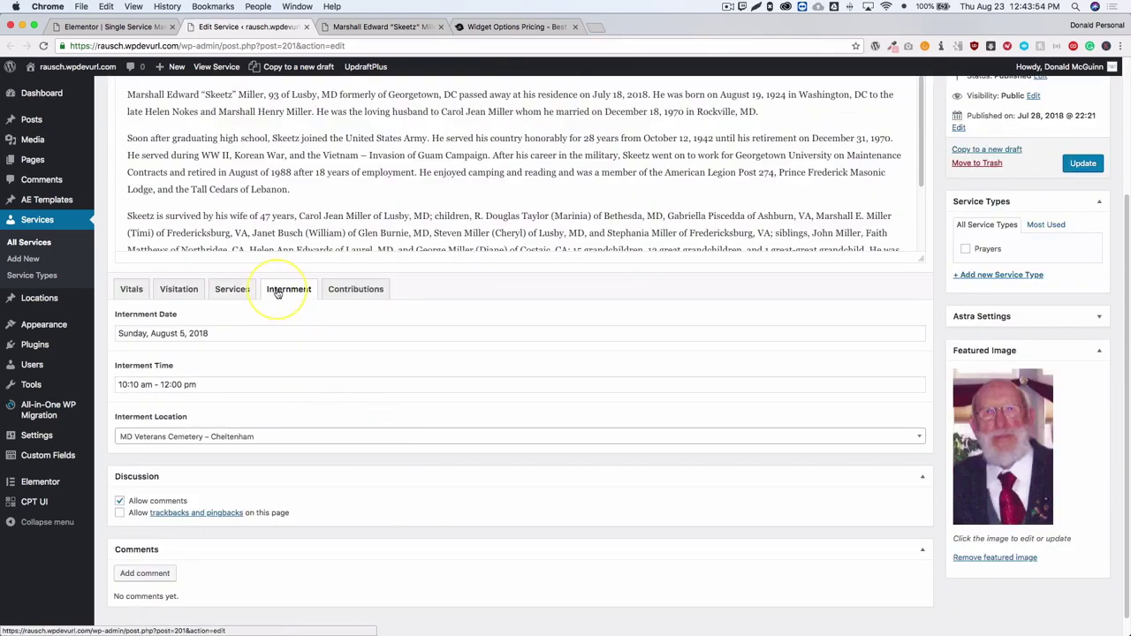
# Step: Copy the Interment Time value, clear the field, and update the service
pyautogui.tripleClick(229, 383)
pyautogui.press('super+c')
pyautogui.press('BackSpace')
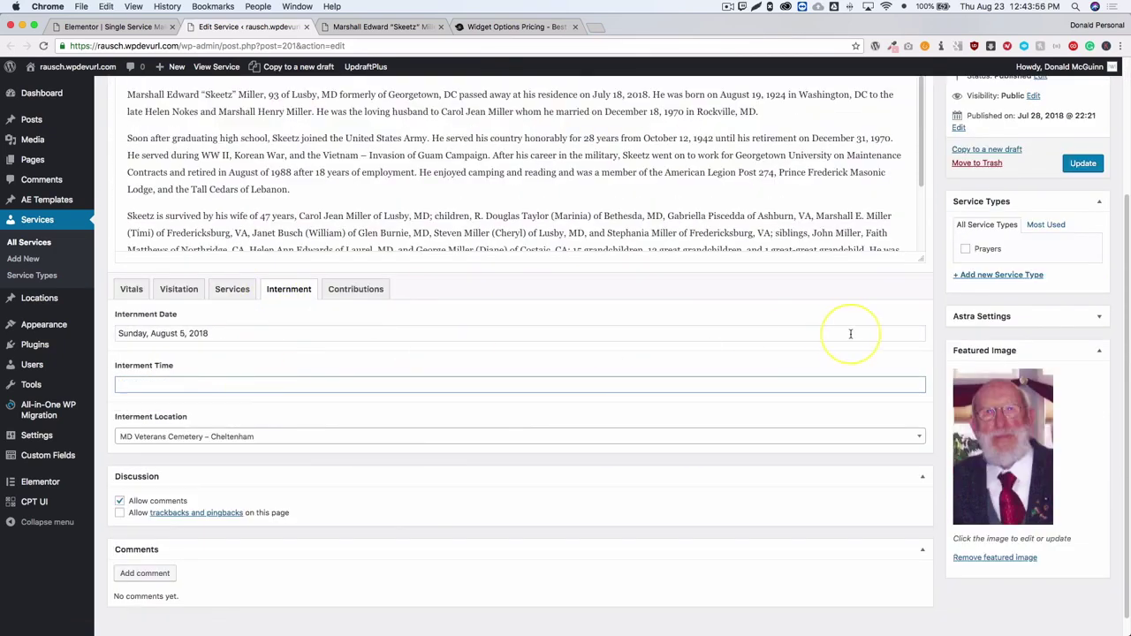
pyautogui.click(1082, 163)
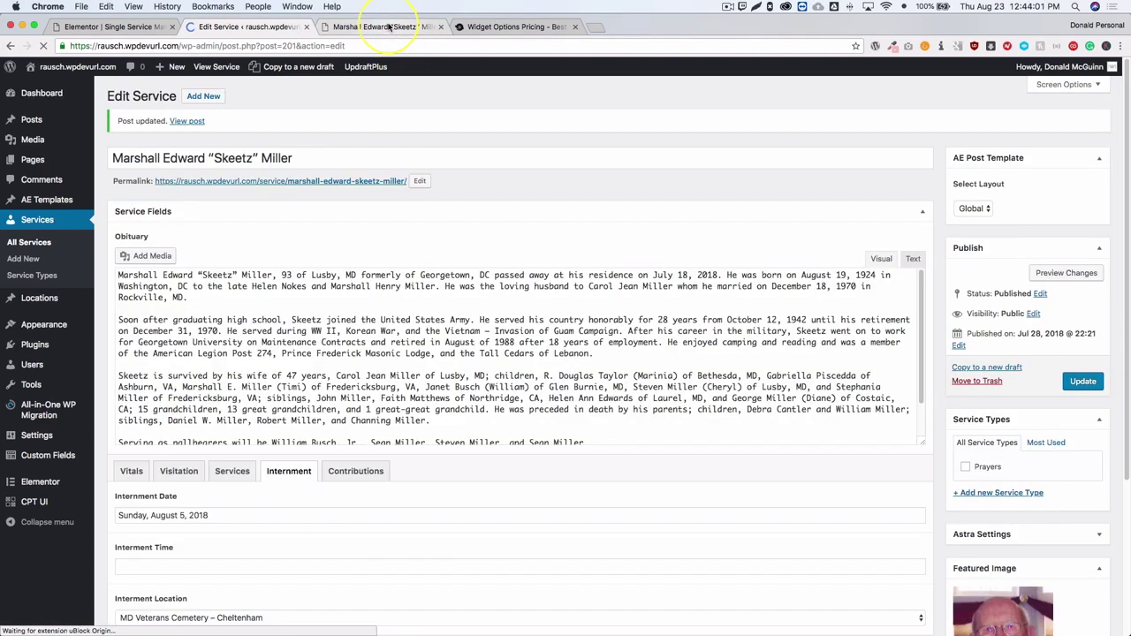
# Step: Reload the service preview and compare the Interment column with the date and time under Services
pyautogui.click(388, 26)
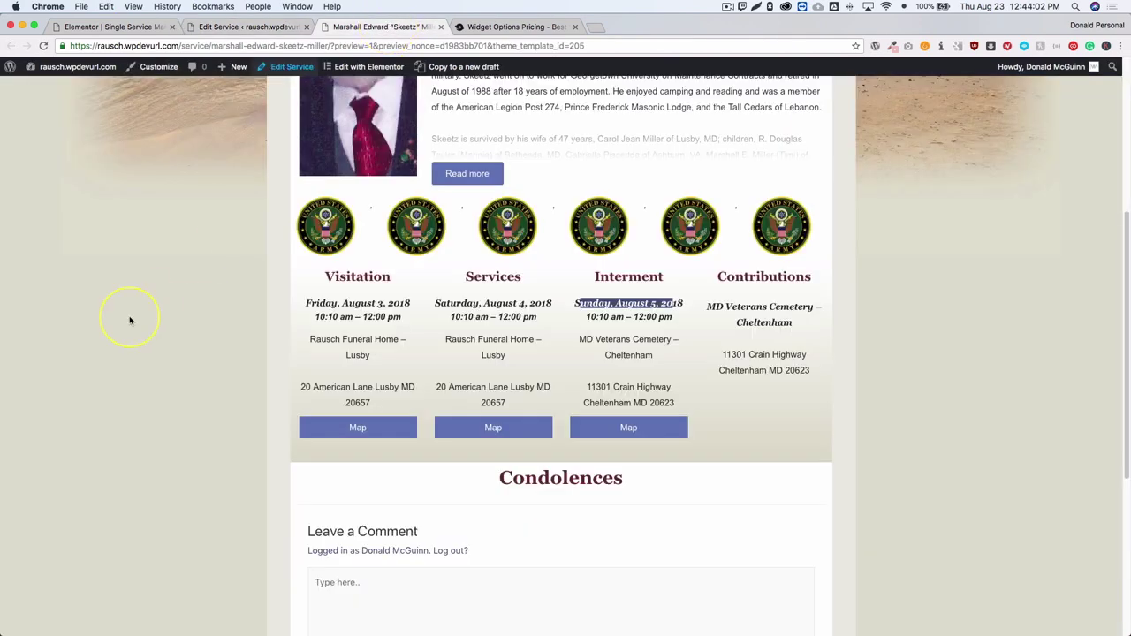
pyautogui.press('super+r')
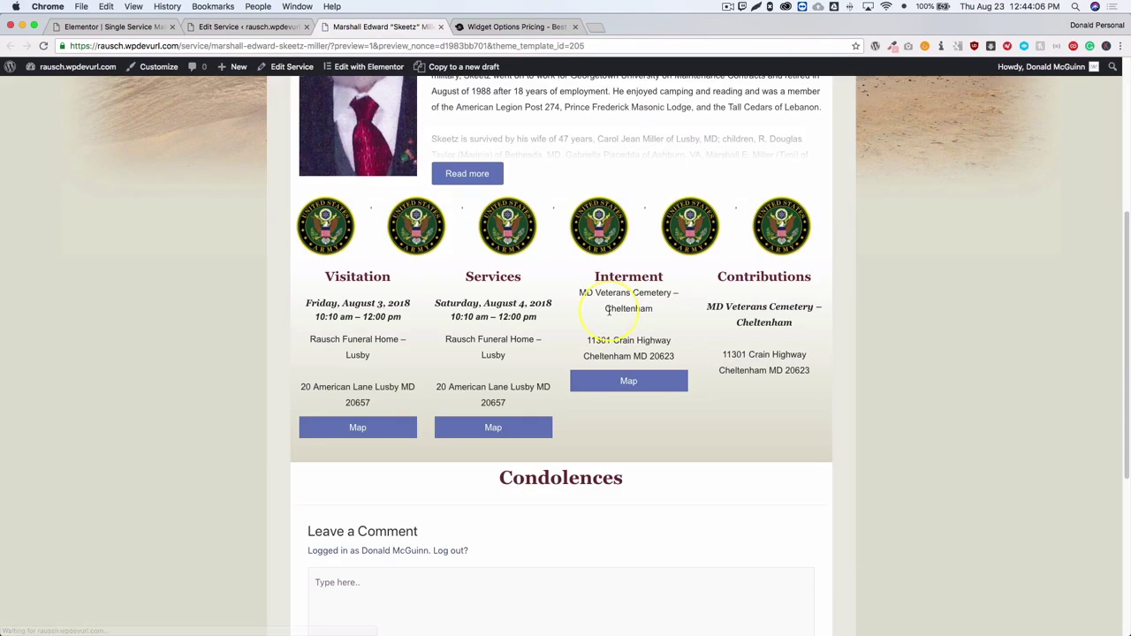
pyautogui.moveTo(541, 303)
pyautogui.mouseDown()
pyautogui.moveTo(434, 303)
pyautogui.moveTo(529, 302)
pyautogui.mouseUp()
pyautogui.tripleClick(453, 320)
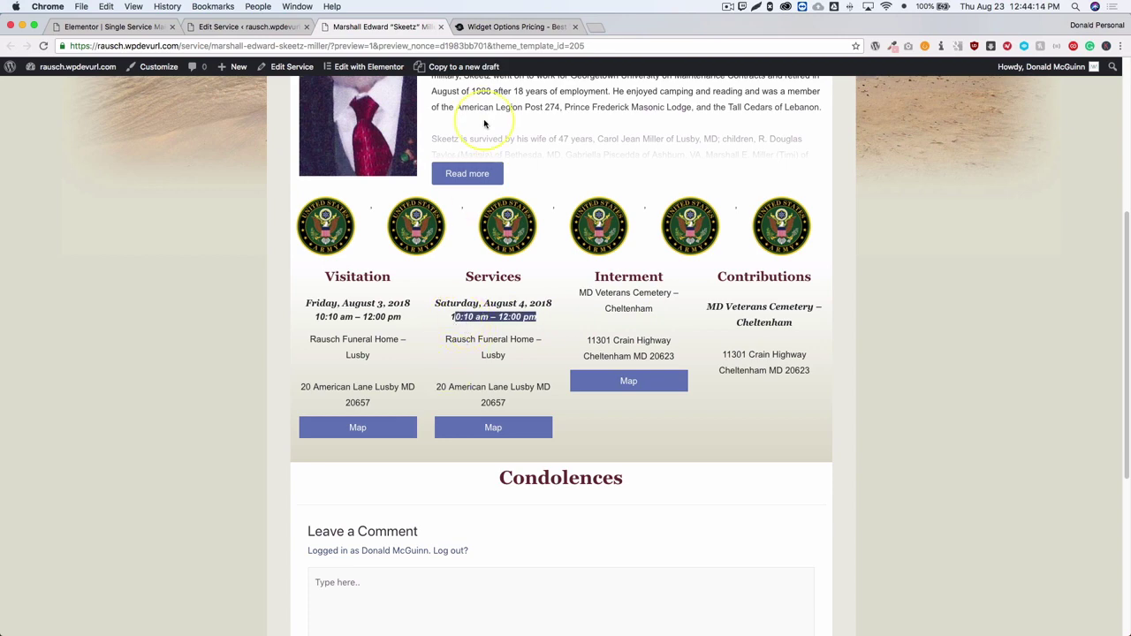
# Step: Restore the Interment Time to 10:10 am - 12:00 pm, update the service, and check the Interment column in the preview
pyautogui.click(252, 27)
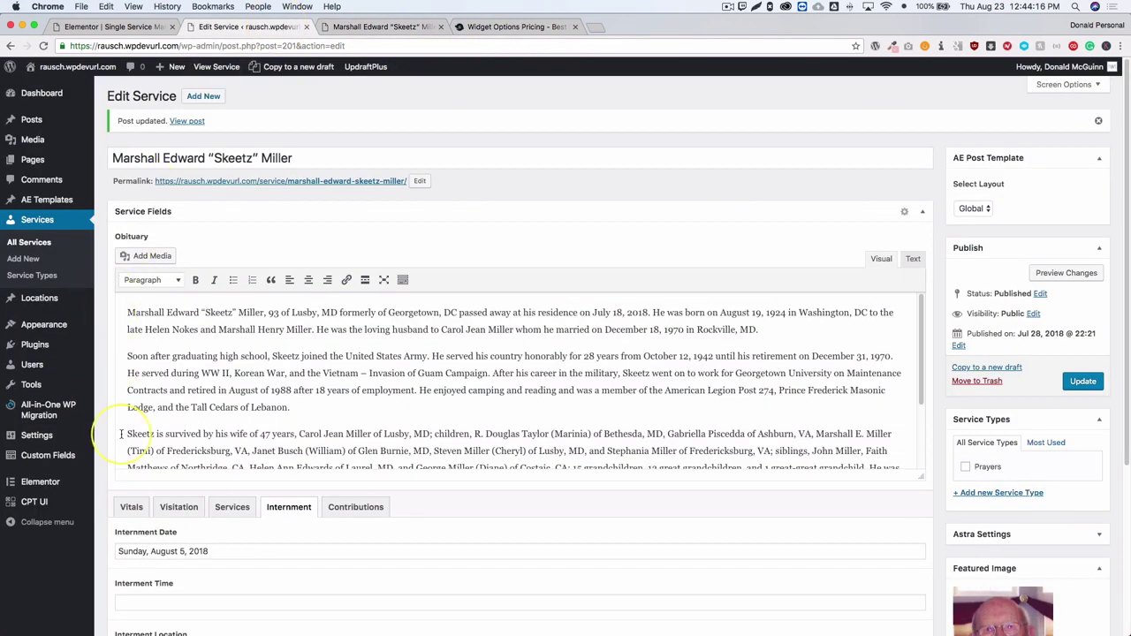
pyautogui.scroll(-5, 121, 434)
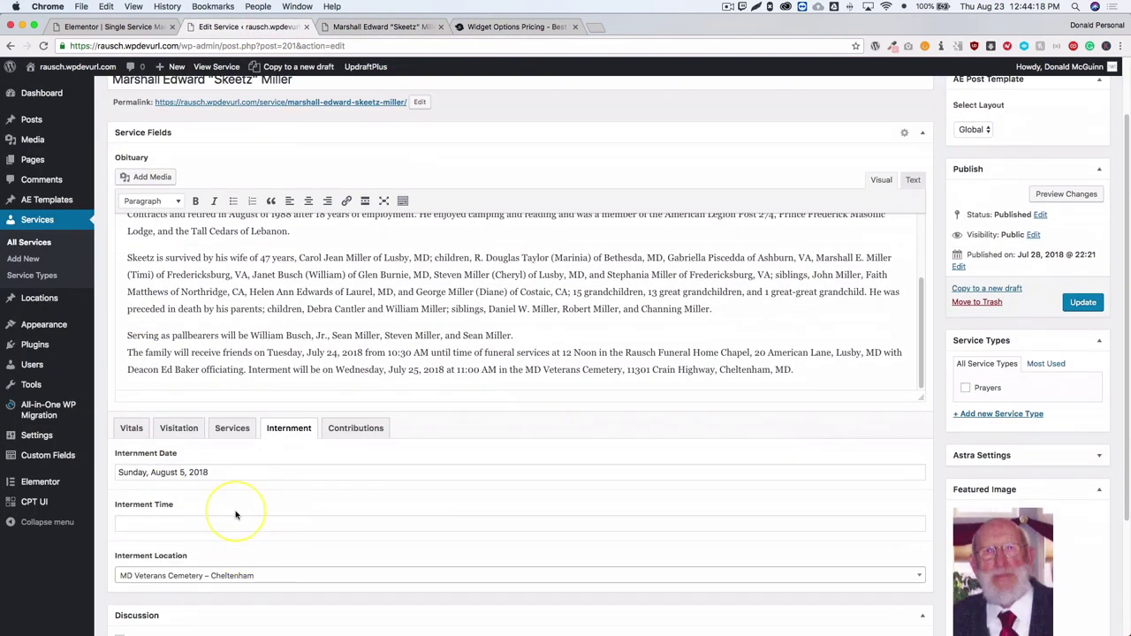
pyautogui.click(298, 516)
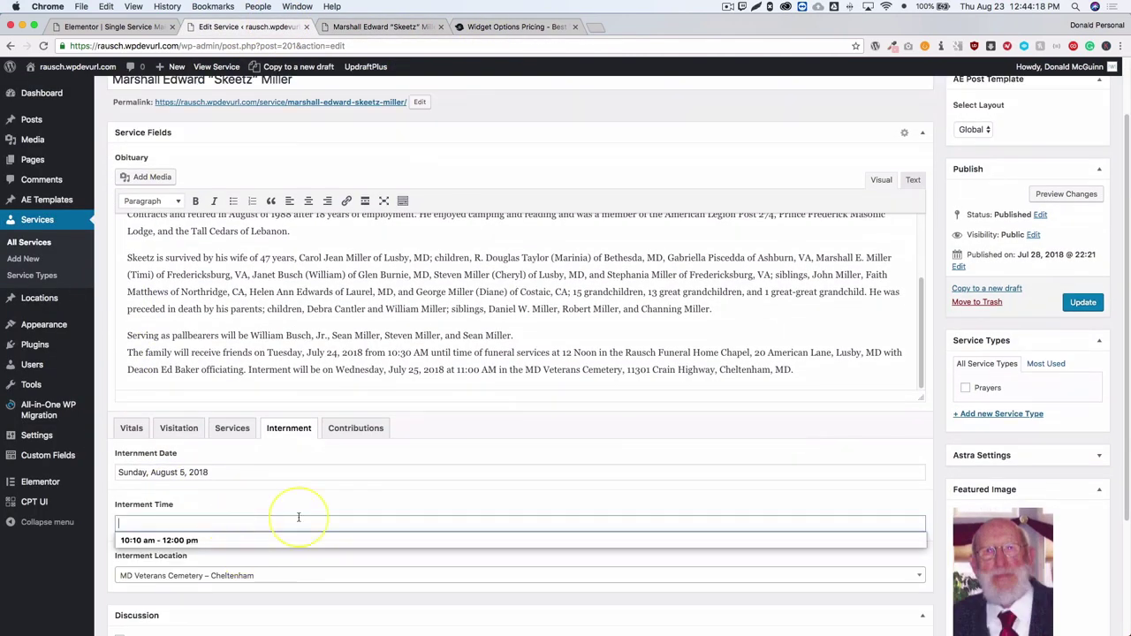
pyautogui.press('super+v')
pyautogui.click(1083, 302)
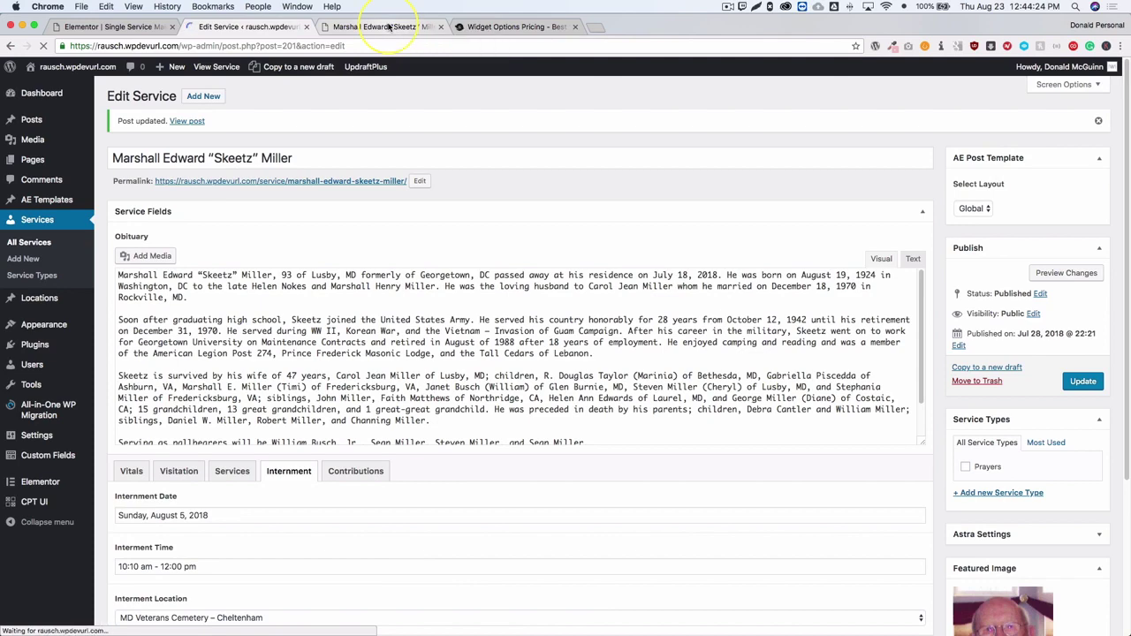
pyautogui.click(388, 27)
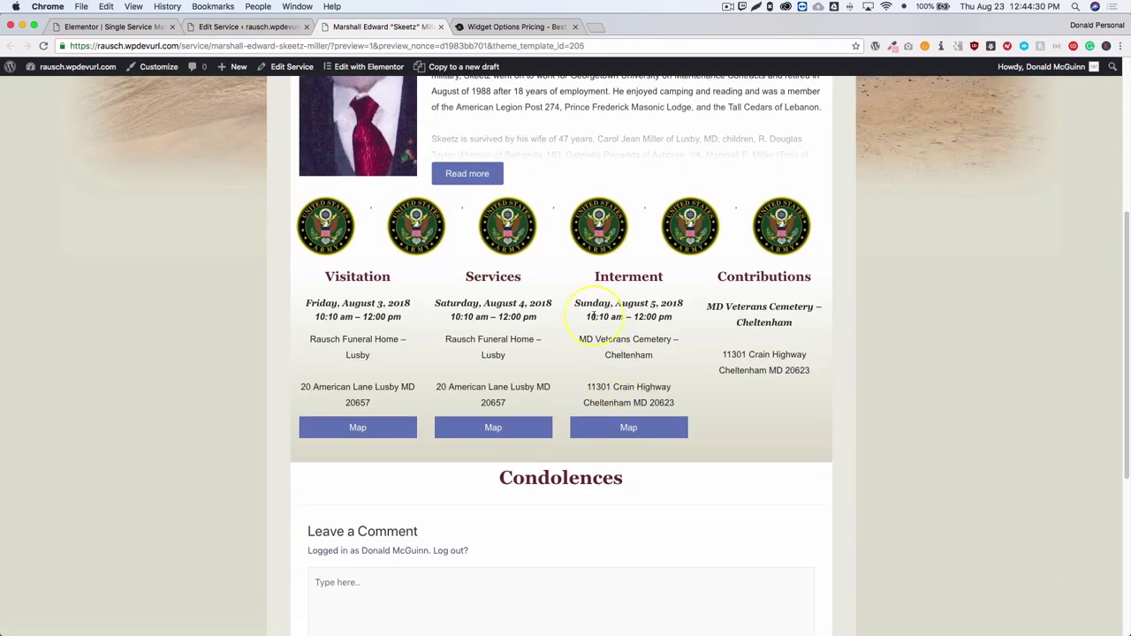
pyautogui.moveTo(631, 303); pyautogui.dragTo(651, 316)
# Step: Switch to the Creative Atmosphere site's Portfolio Template in Elementor and select its post title for editing
pyautogui.press('super+t')
pyautogui.write('cre')
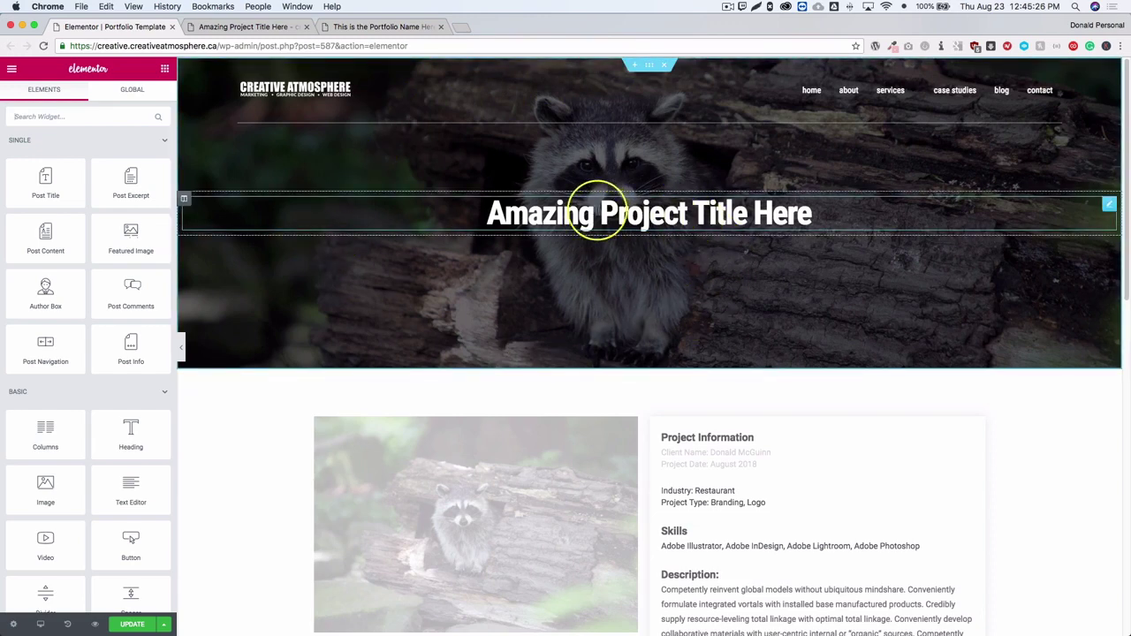
pyautogui.click(625, 213)
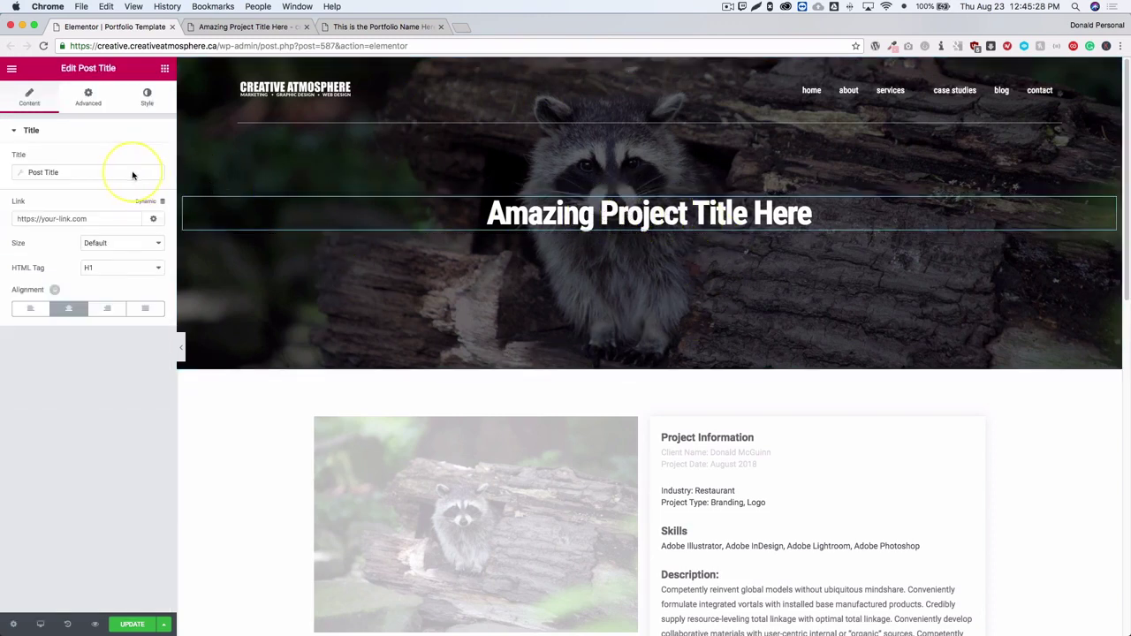
# Step: Look over the portfolio template's featured image, video, gallery and project information
pyautogui.scroll(-5, 311, 225)
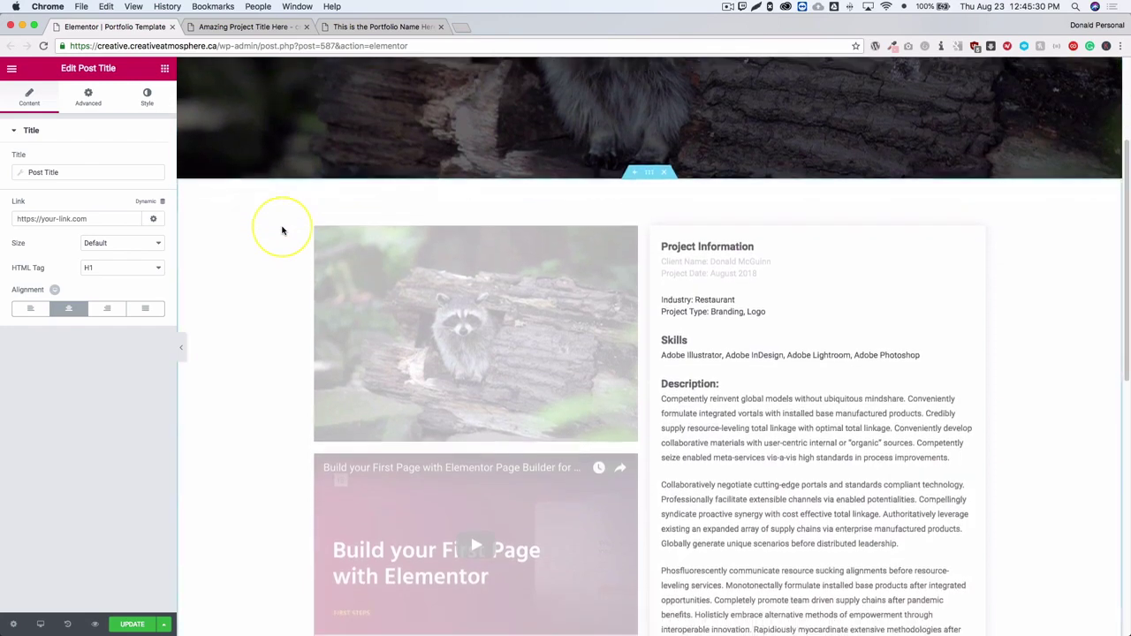
pyautogui.scroll(-3, 281, 231)
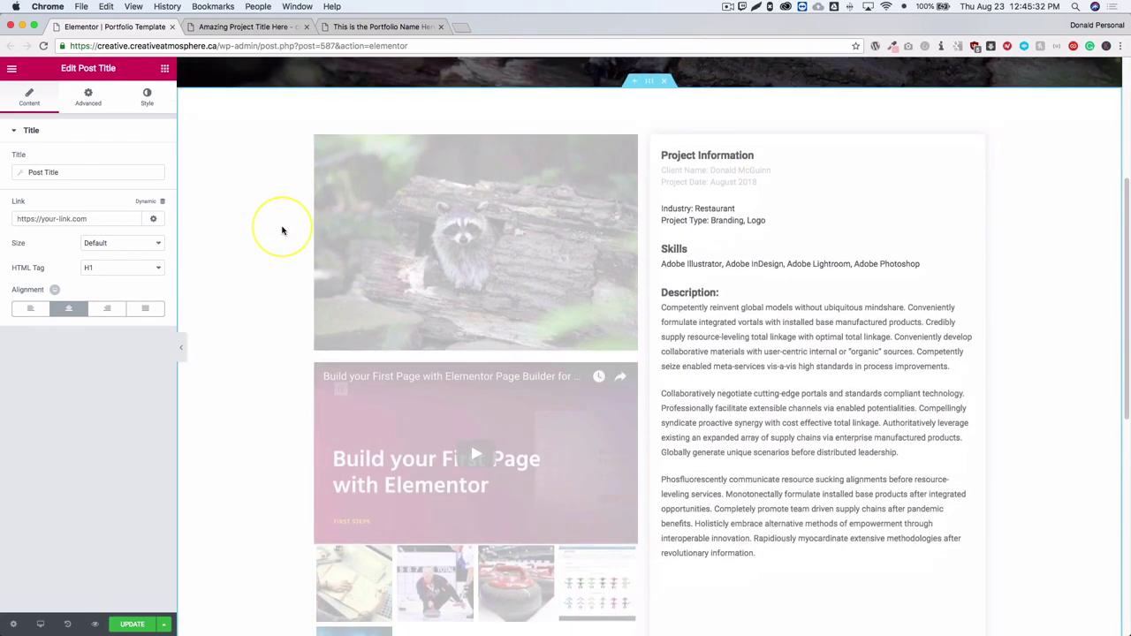
pyautogui.scroll(-1, 282, 231)
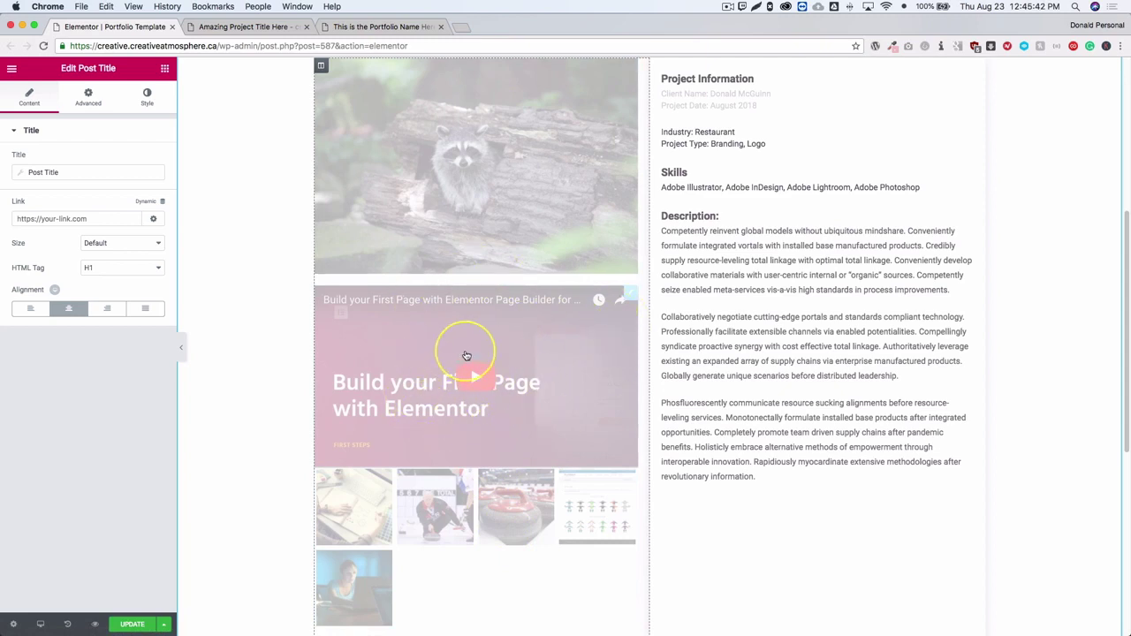
pyautogui.scroll(2, 459, 159)
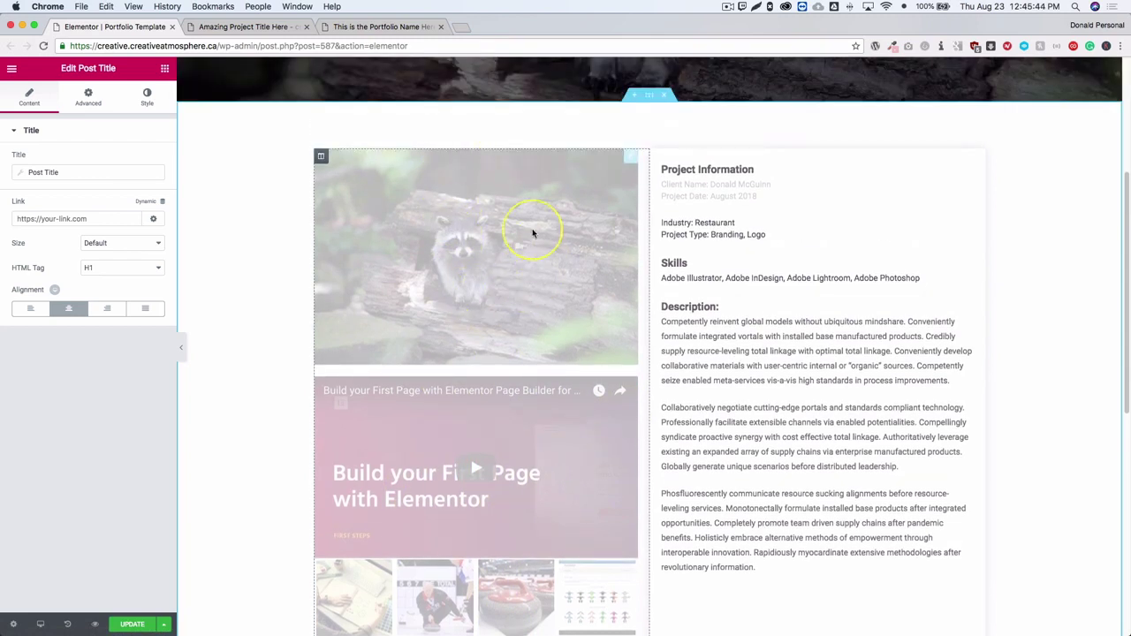
# Step: Examine the portfolio template from its hero section and title down to the featured image and video
pyautogui.scroll(4, 470, 238)
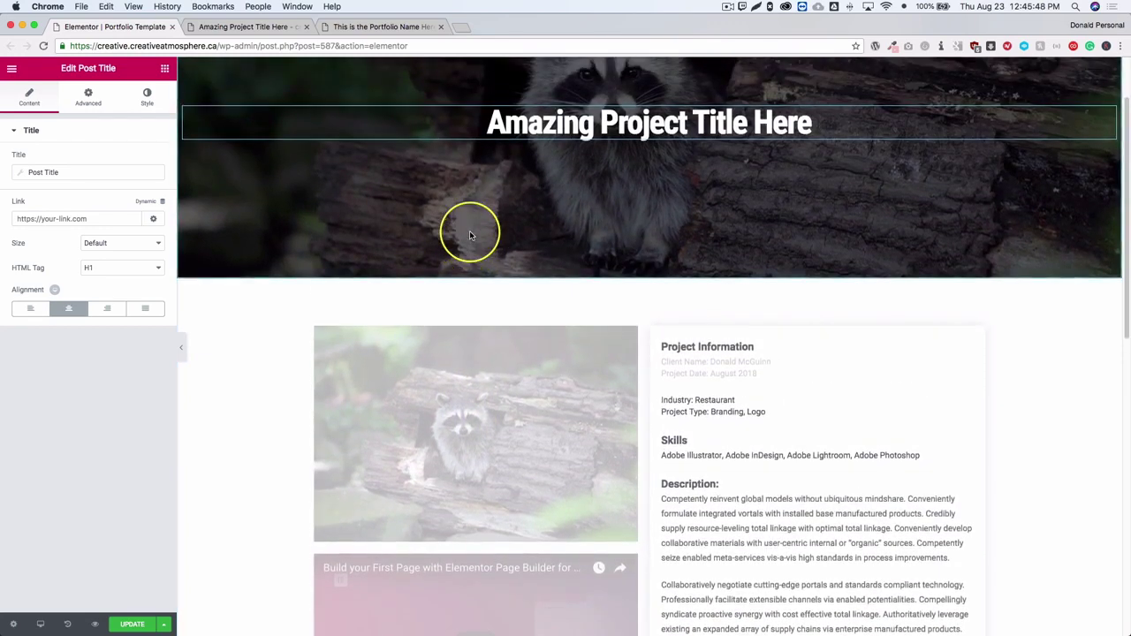
pyautogui.scroll(3, 470, 234)
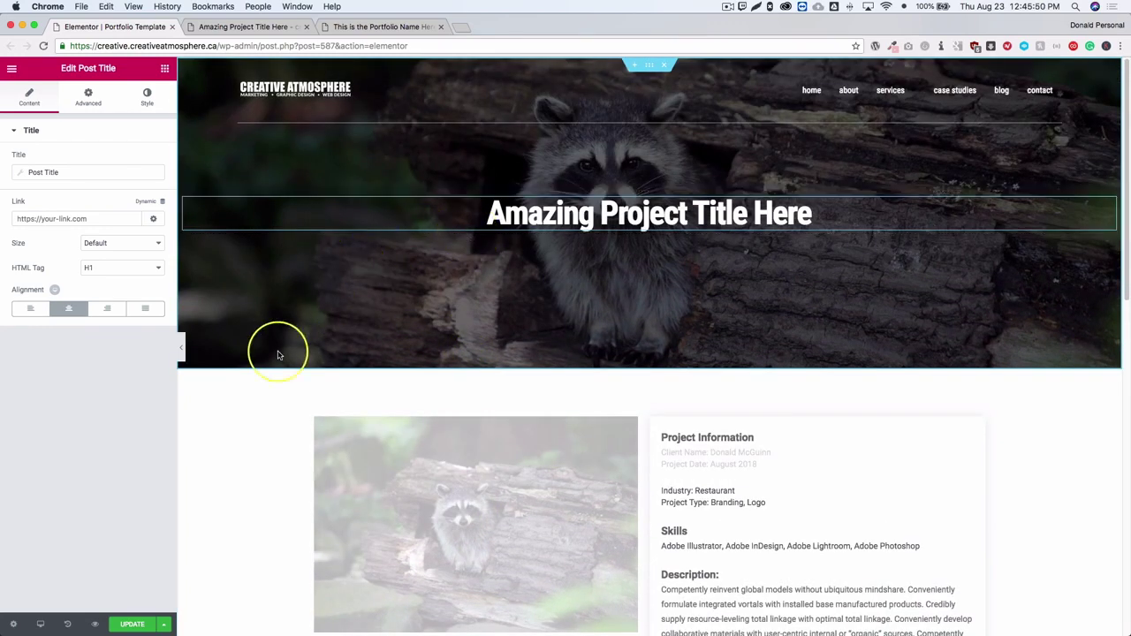
pyautogui.scroll(-5, 259, 356)
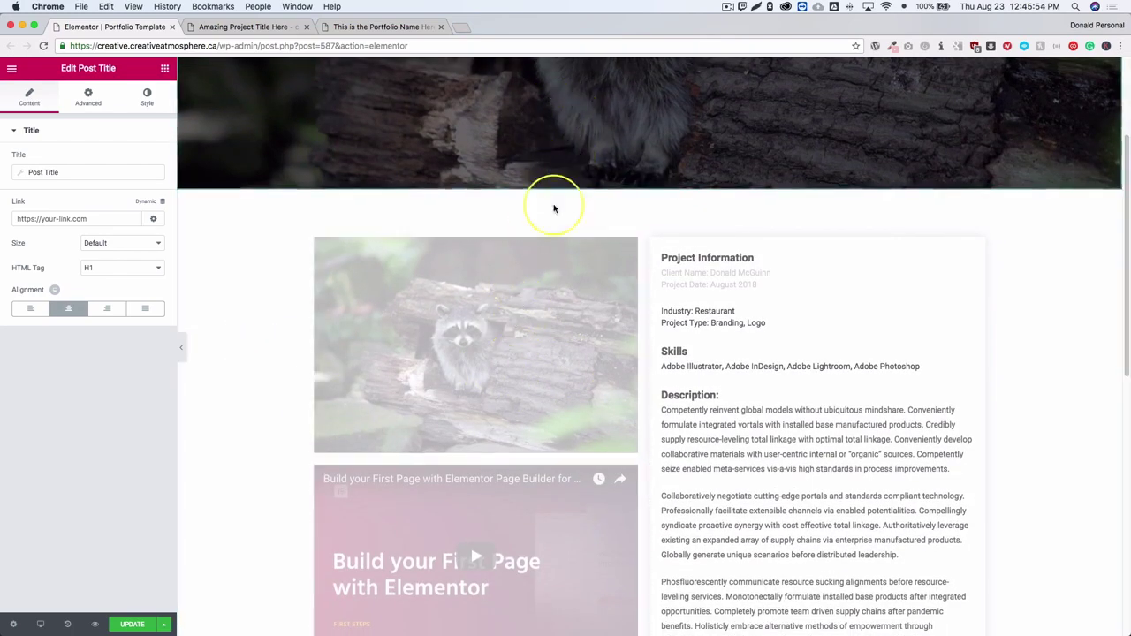
pyautogui.scroll(1, 519, 353)
pyautogui.scroll(4, 518, 354)
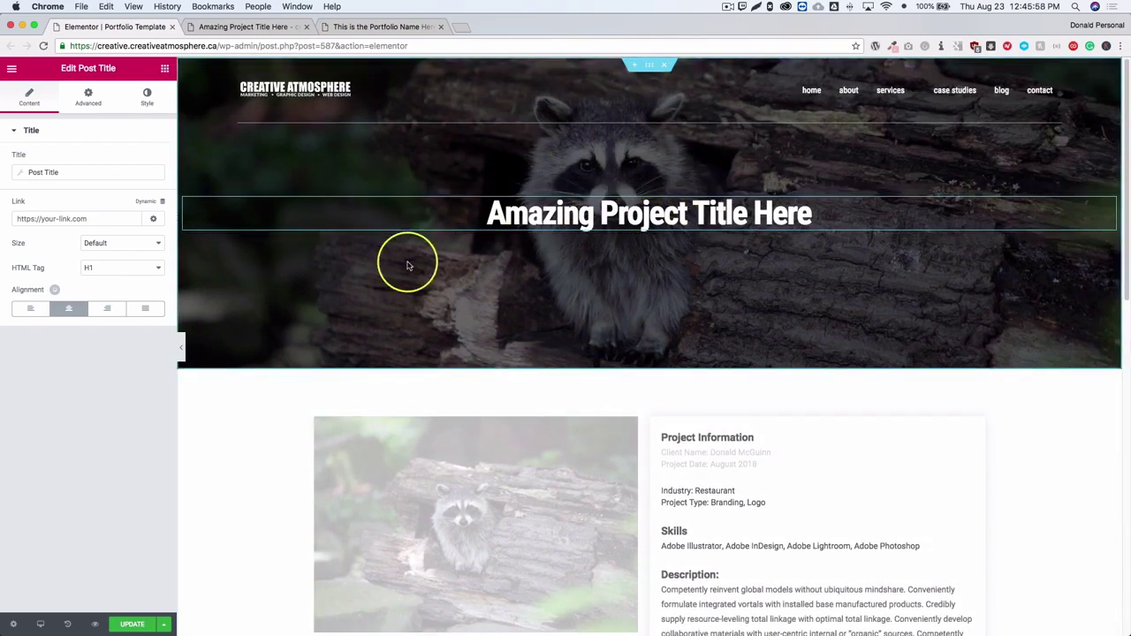
pyautogui.scroll(-4, 405, 262)
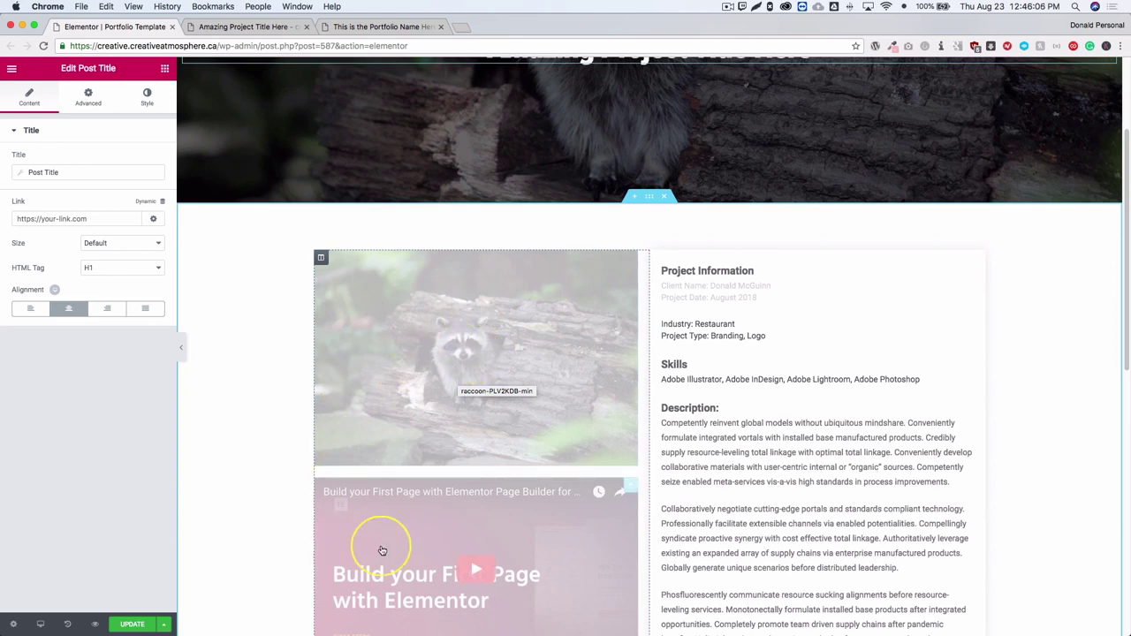
pyautogui.scroll(-2, 464, 530)
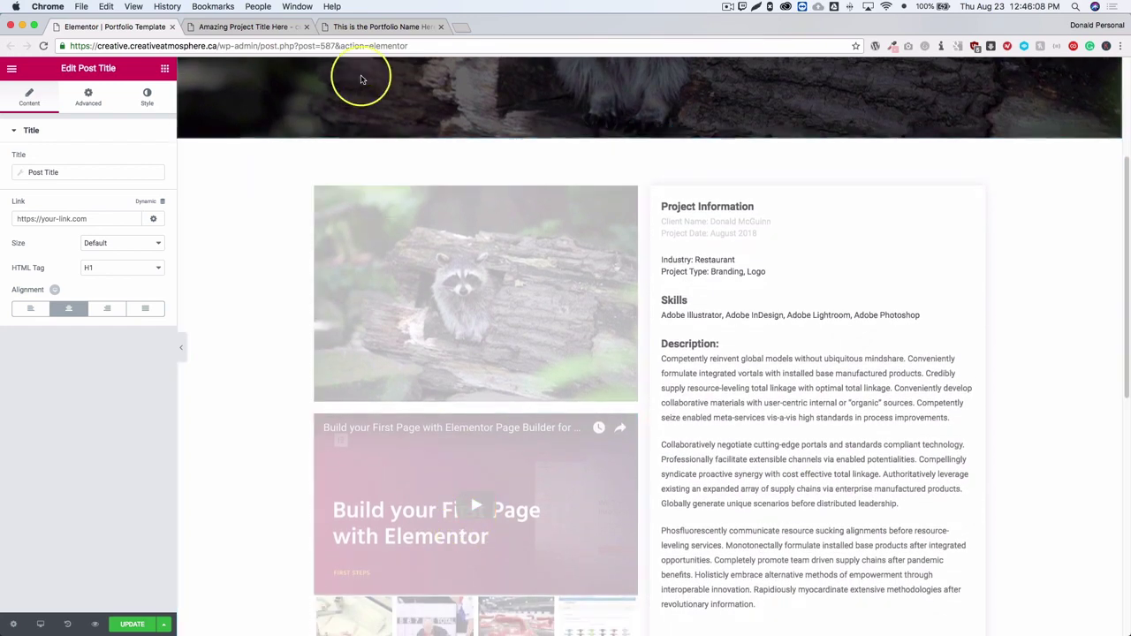
# Step: Compare the media column on the published "This is the Portfolio Name Here" and "Amazing Project Title Here" pages
pyautogui.click(361, 27)
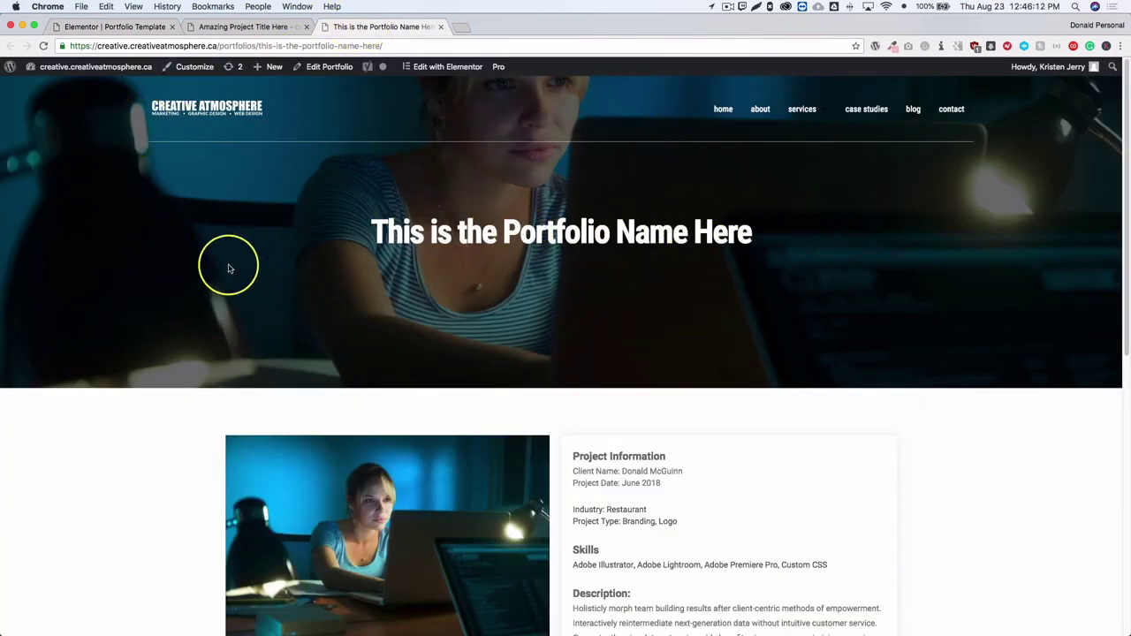
pyautogui.scroll(-3, 110, 301)
pyautogui.scroll(-5, 109, 300)
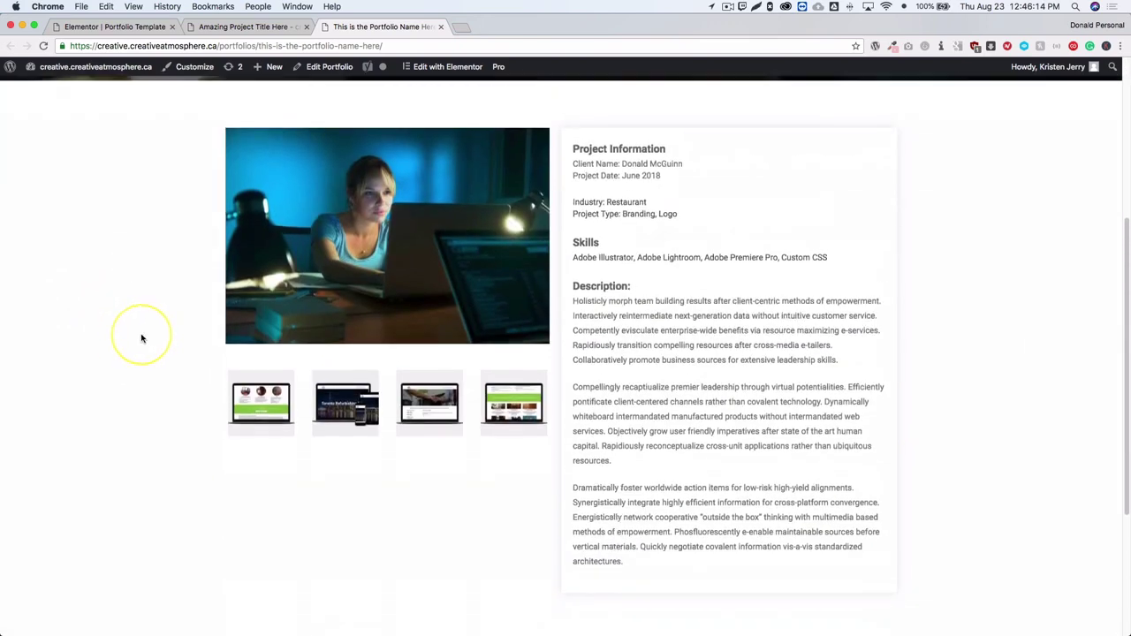
pyautogui.scroll(1, 382, 228)
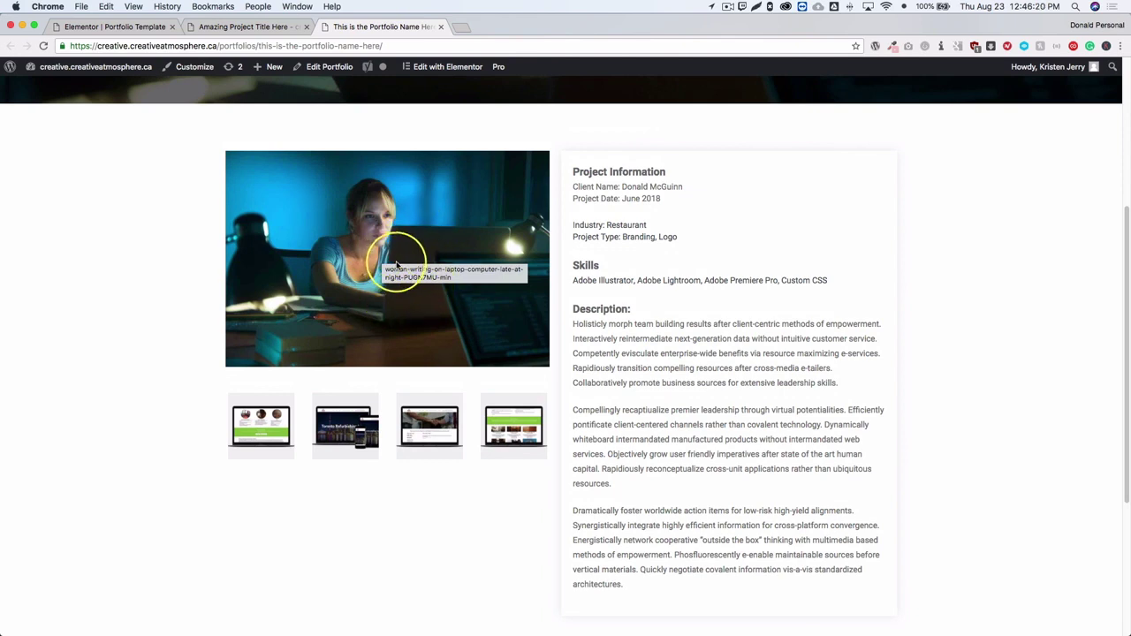
pyautogui.click(250, 27)
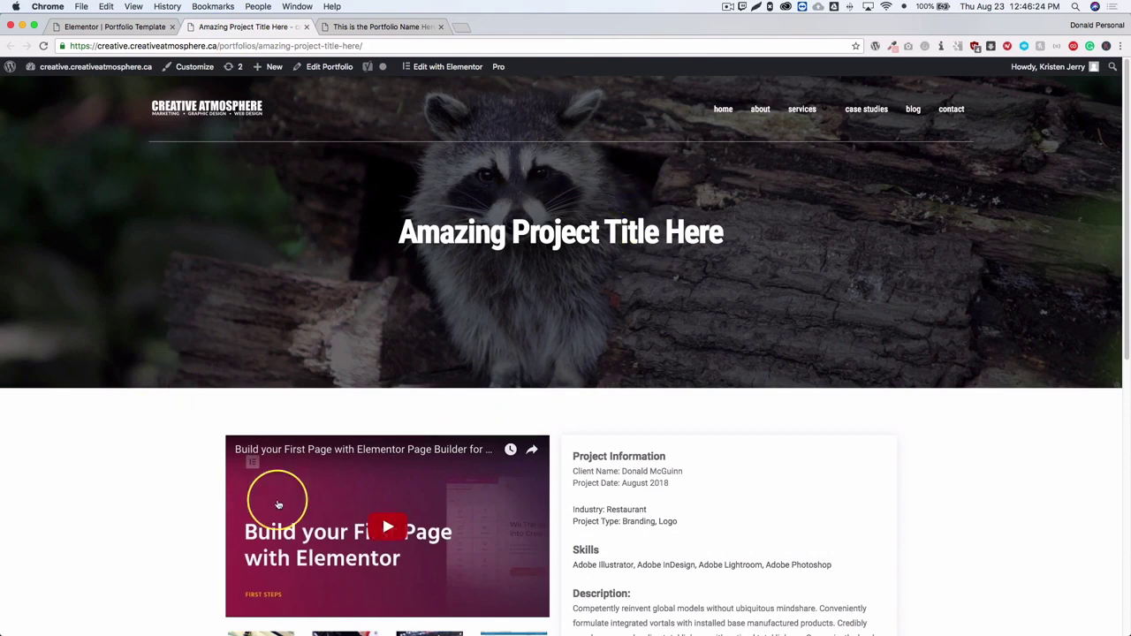
pyautogui.scroll(-1, 346, 547)
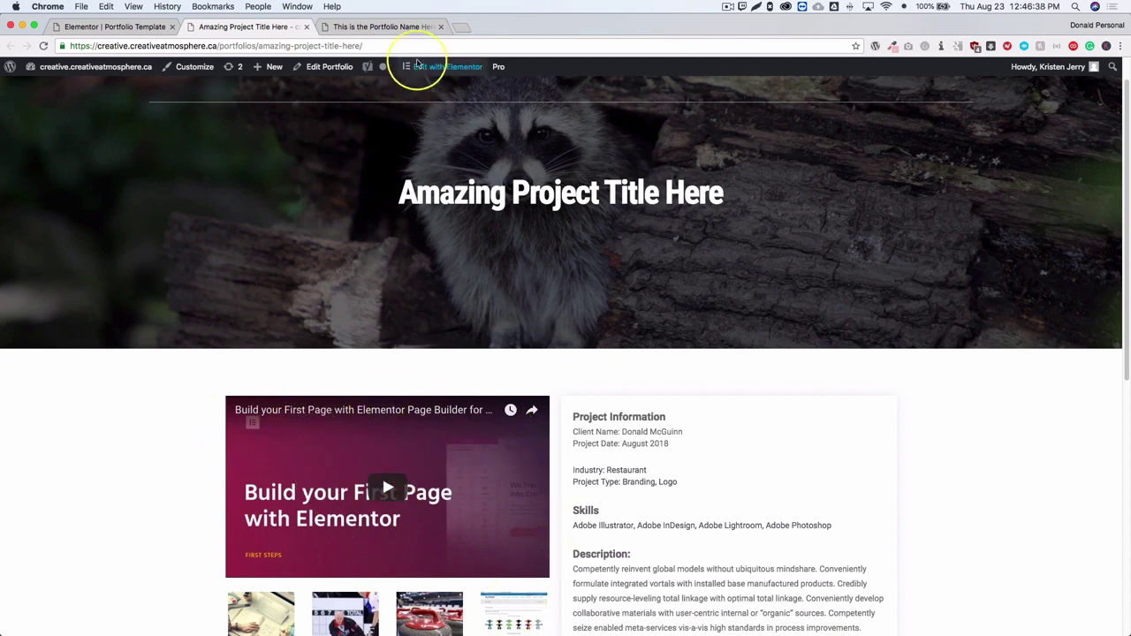
# Step: Return to the Portfolio Template, select its featured image and open the image's Widget Options settings for Advanced Custom Fields
pyautogui.click(124, 28)
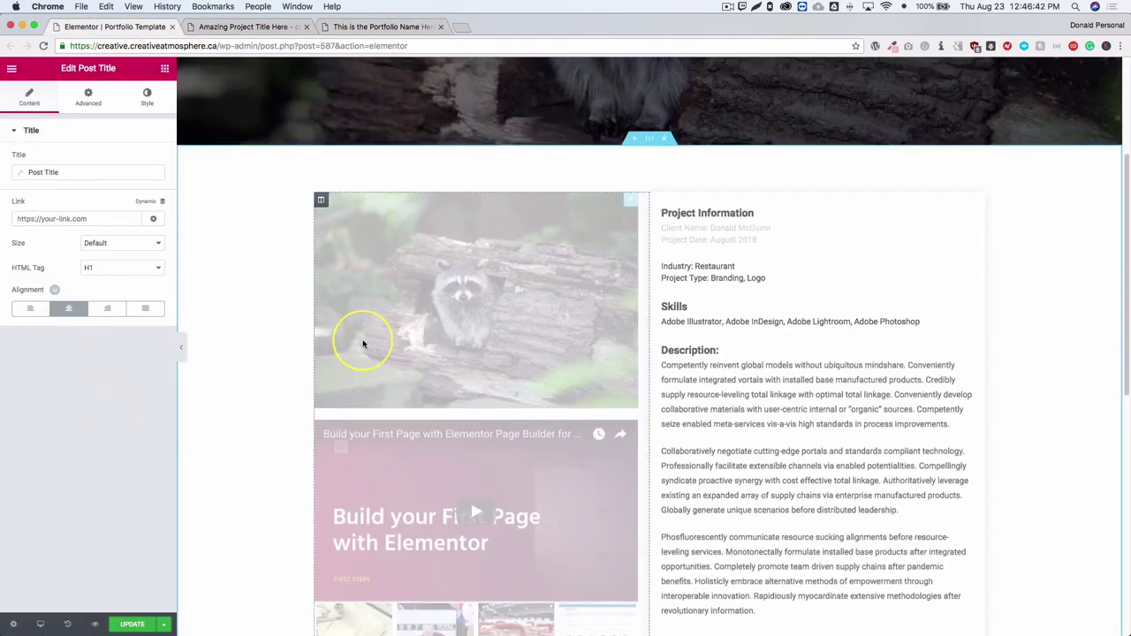
pyautogui.scroll(5, 362, 342)
pyautogui.scroll(-2, 639, 235)
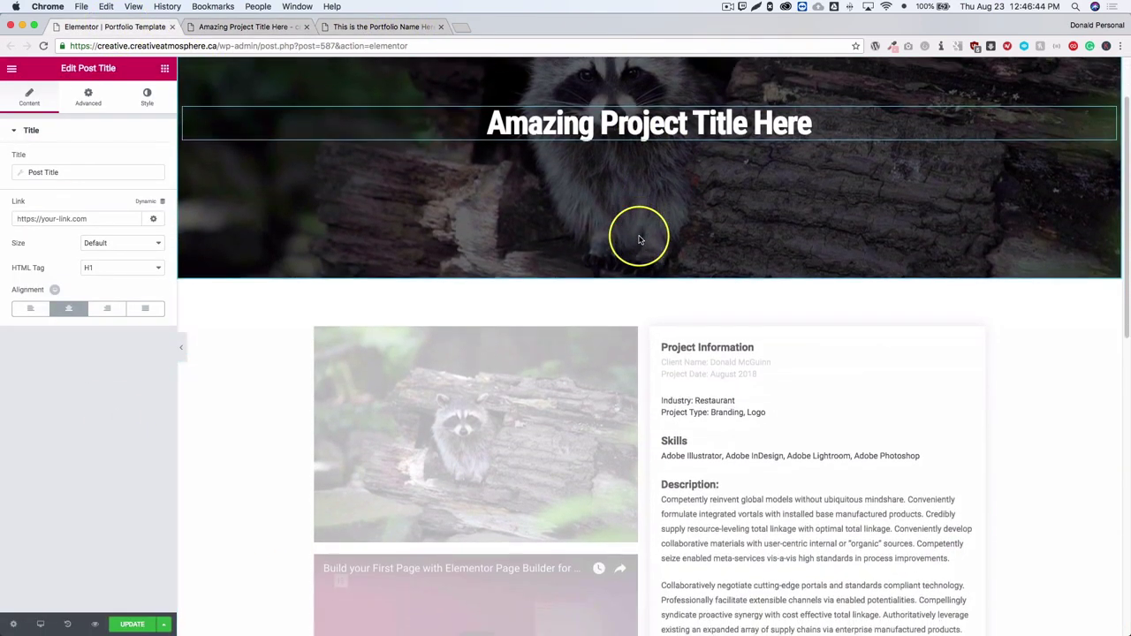
pyautogui.scroll(-5, 639, 235)
pyautogui.click(631, 156)
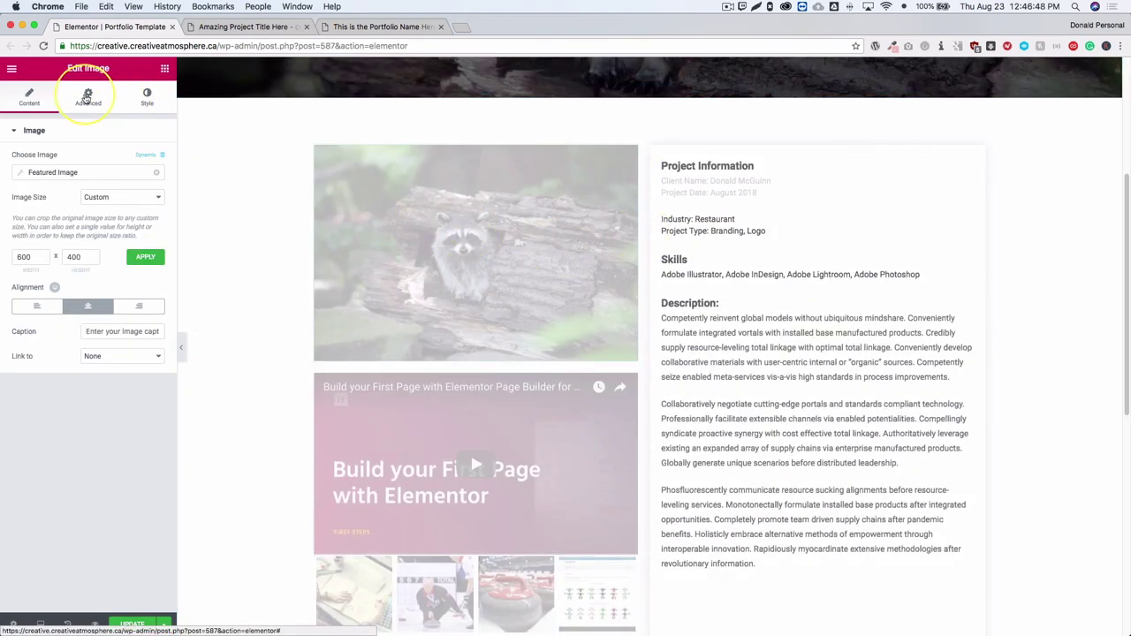
pyautogui.click(87, 97)
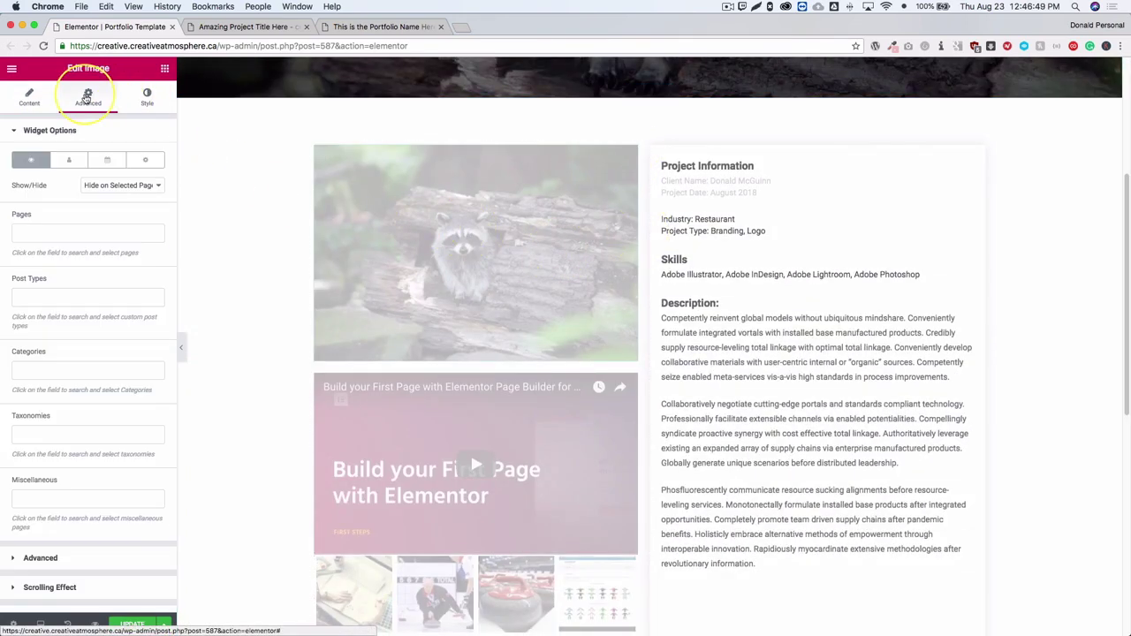
pyautogui.click(139, 161)
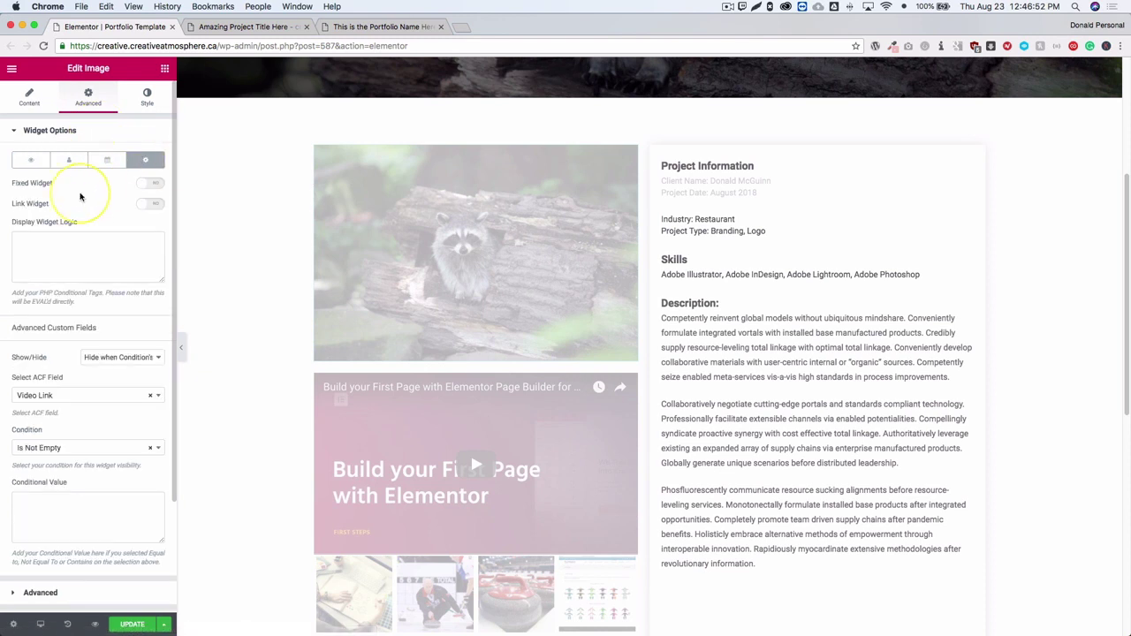
pyautogui.scroll(-2, 80, 196)
# Step: Review the featured image's show/hide choices and ACF field list, keeping Hide when Condition's Met and Video Link
pyautogui.click(112, 271)
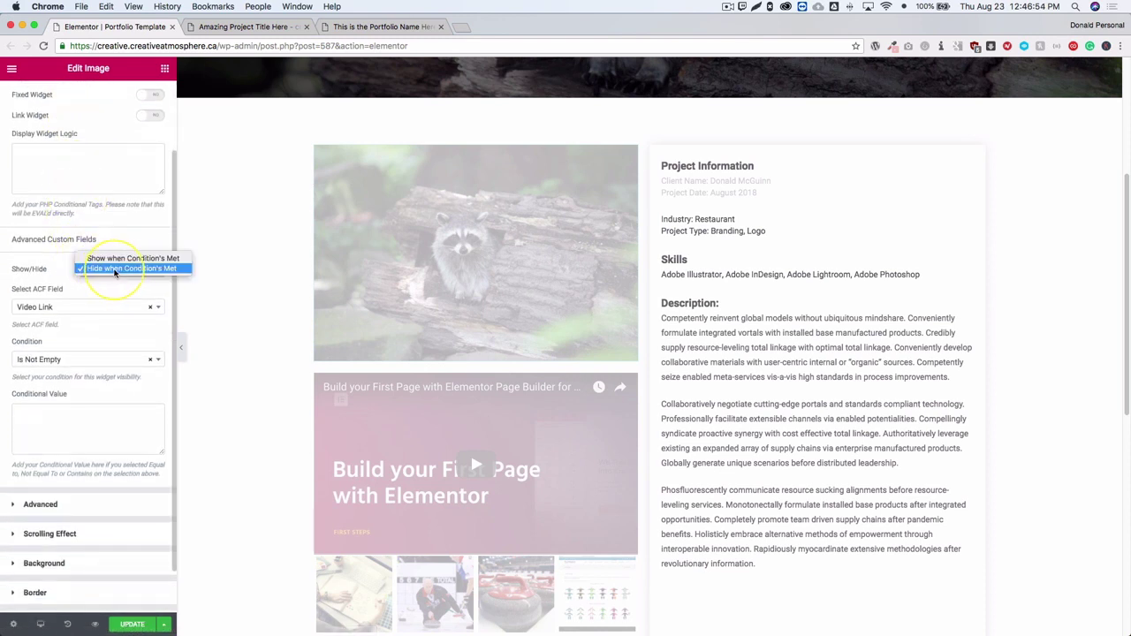
pyautogui.click(129, 269)
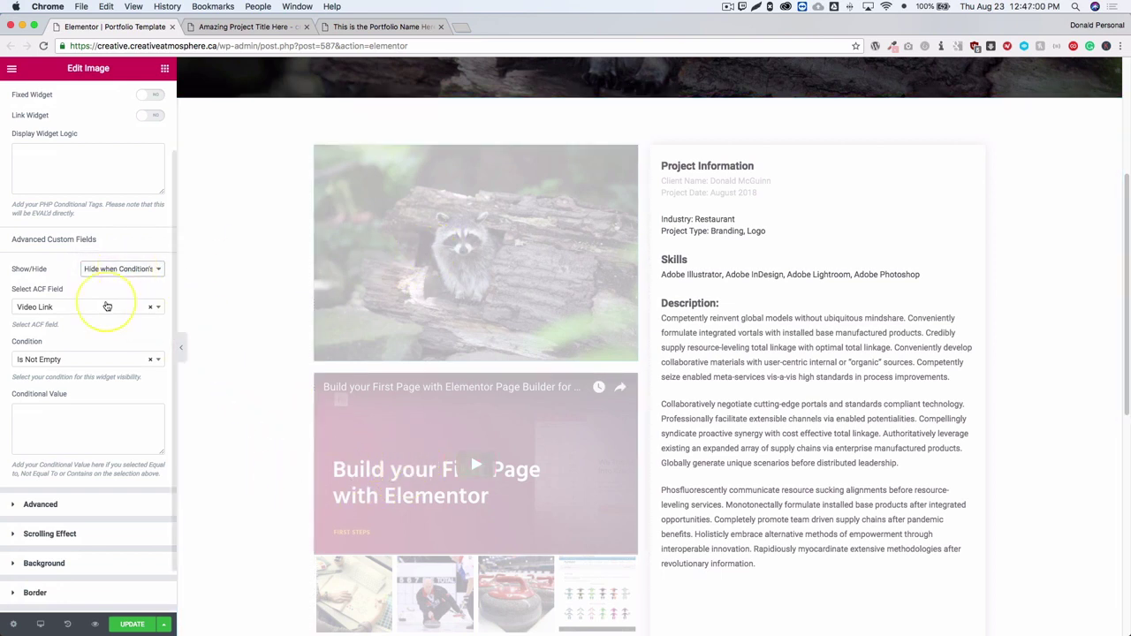
pyautogui.click(75, 309)
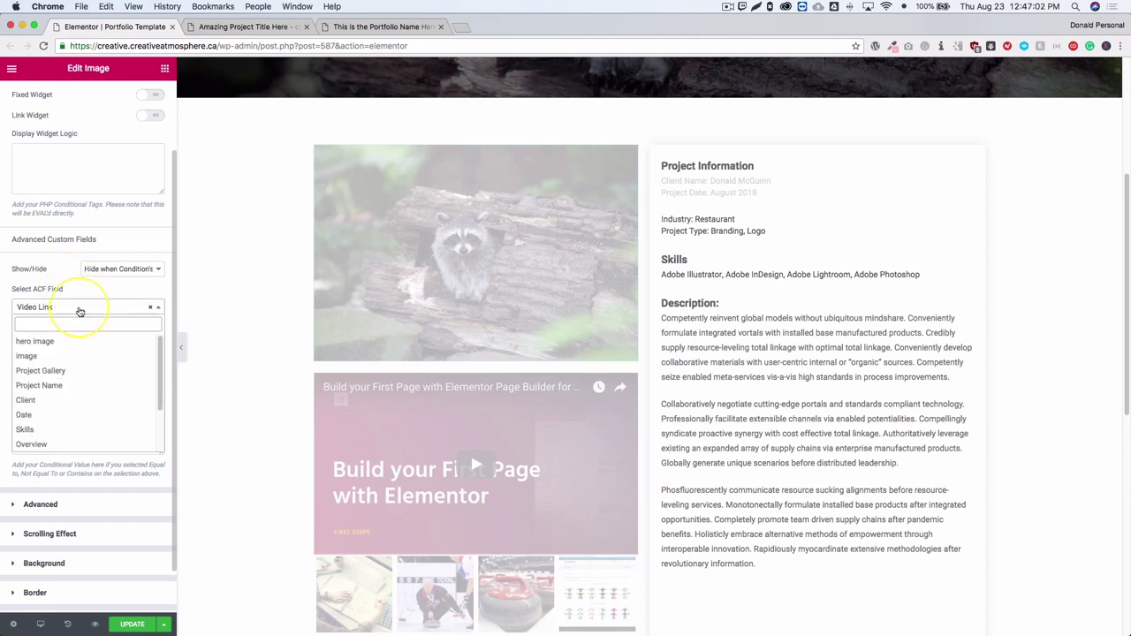
pyautogui.click(50, 306)
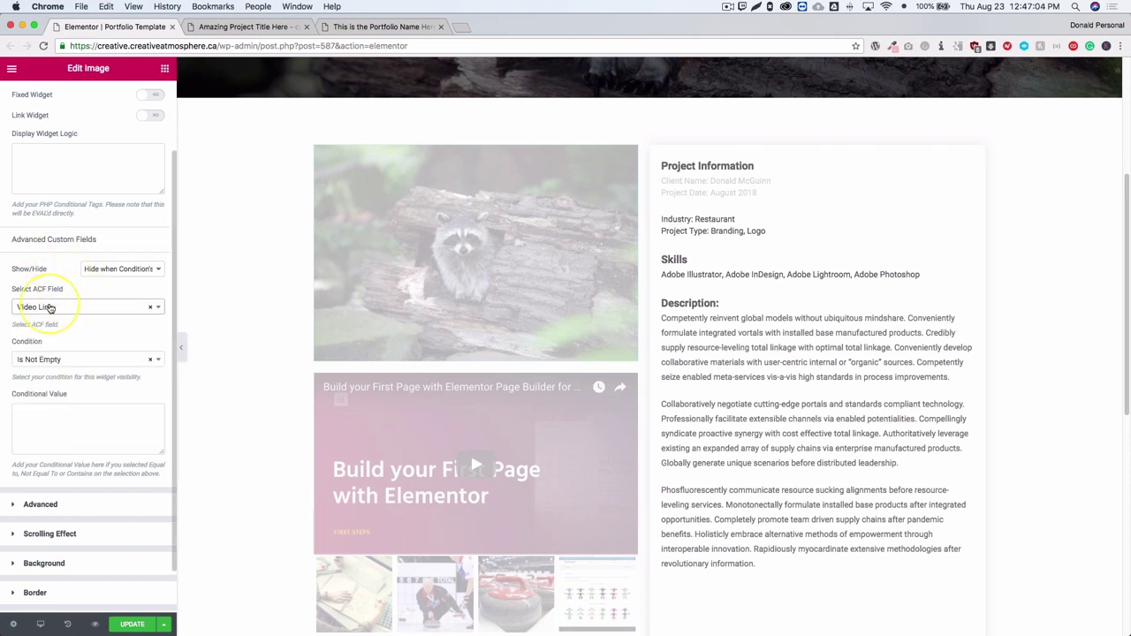
pyautogui.scroll(-1, 41, 311)
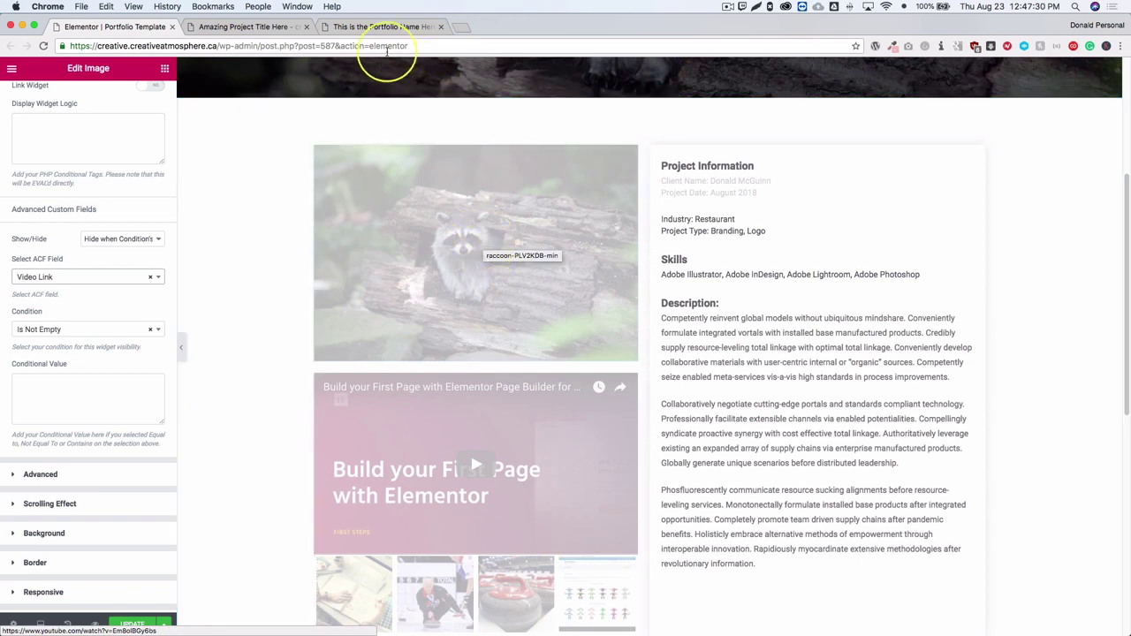
# Step: Open the Amazing Project Title Here portfolio for editing and find its Portfolio Fields
pyautogui.click(248, 27)
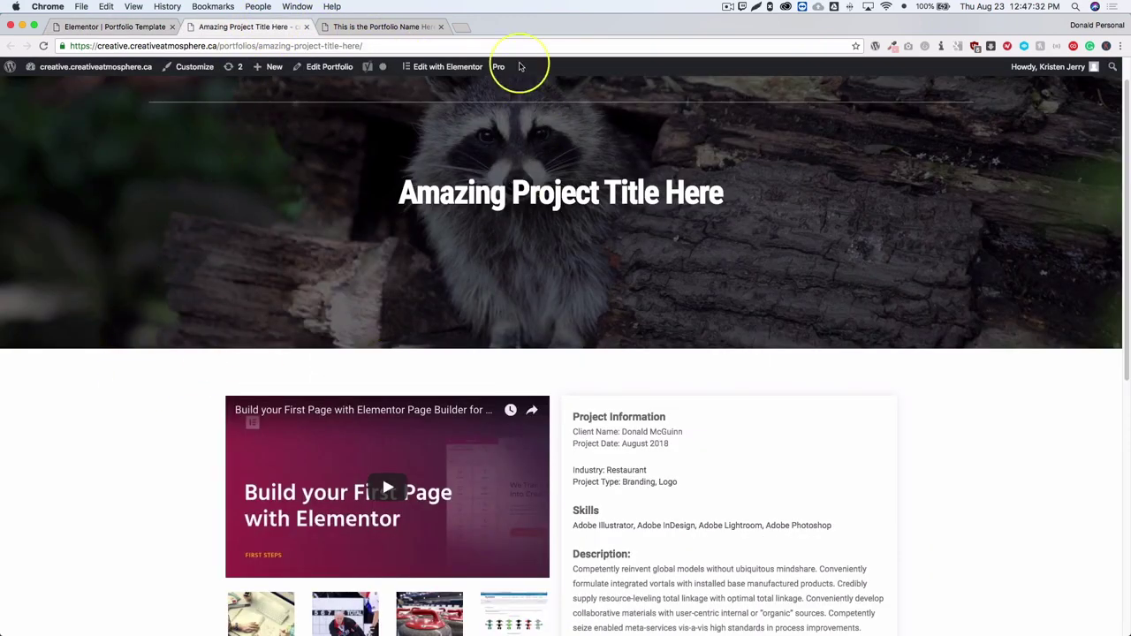
pyautogui.click(323, 66)
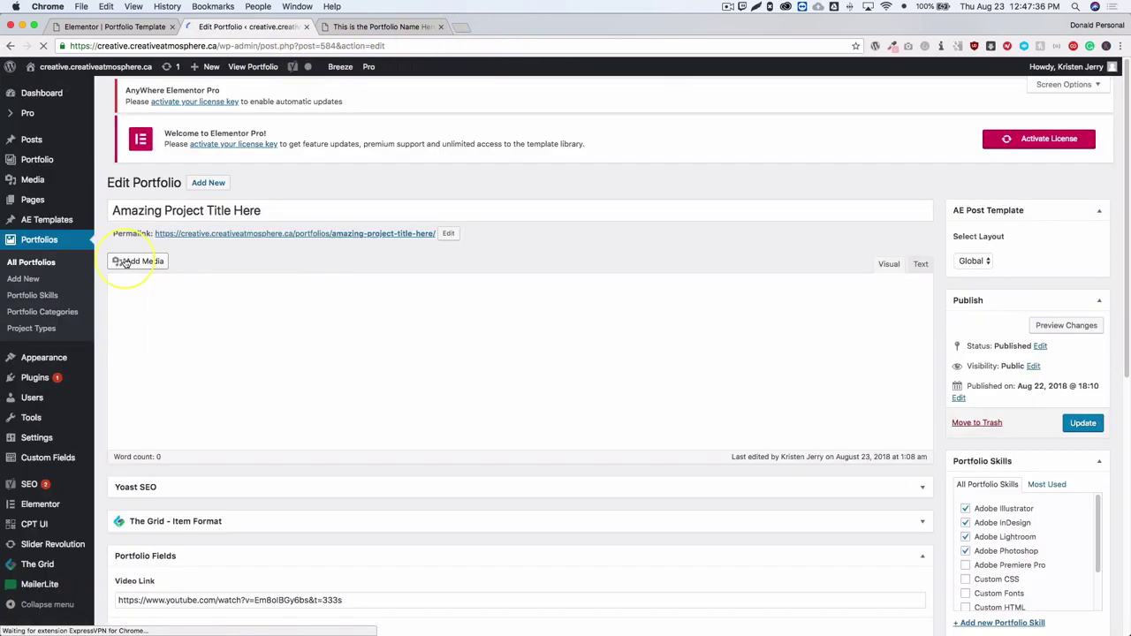
pyautogui.click(278, 204)
pyautogui.tripleClick(278, 204)
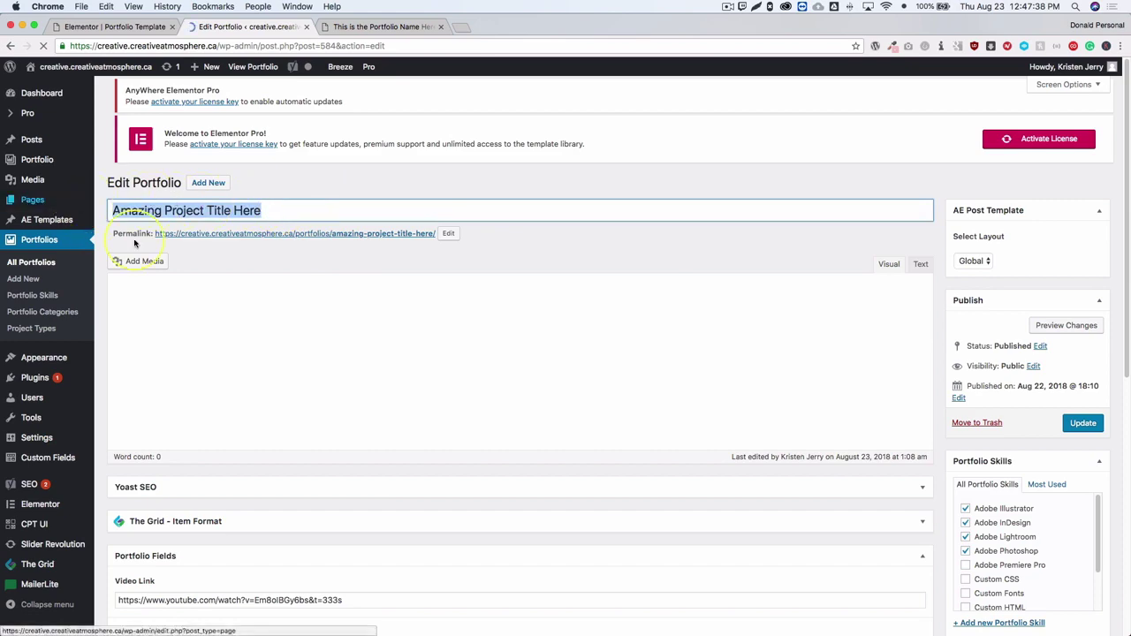
pyautogui.scroll(-5, 328, 265)
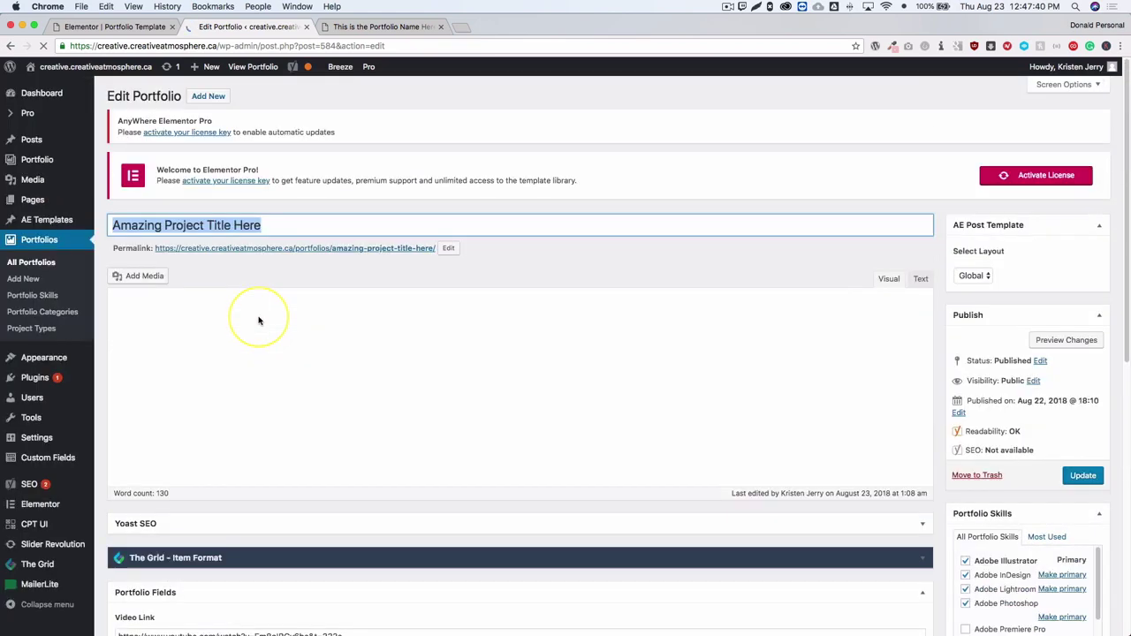
pyautogui.scroll(-10, 257, 315)
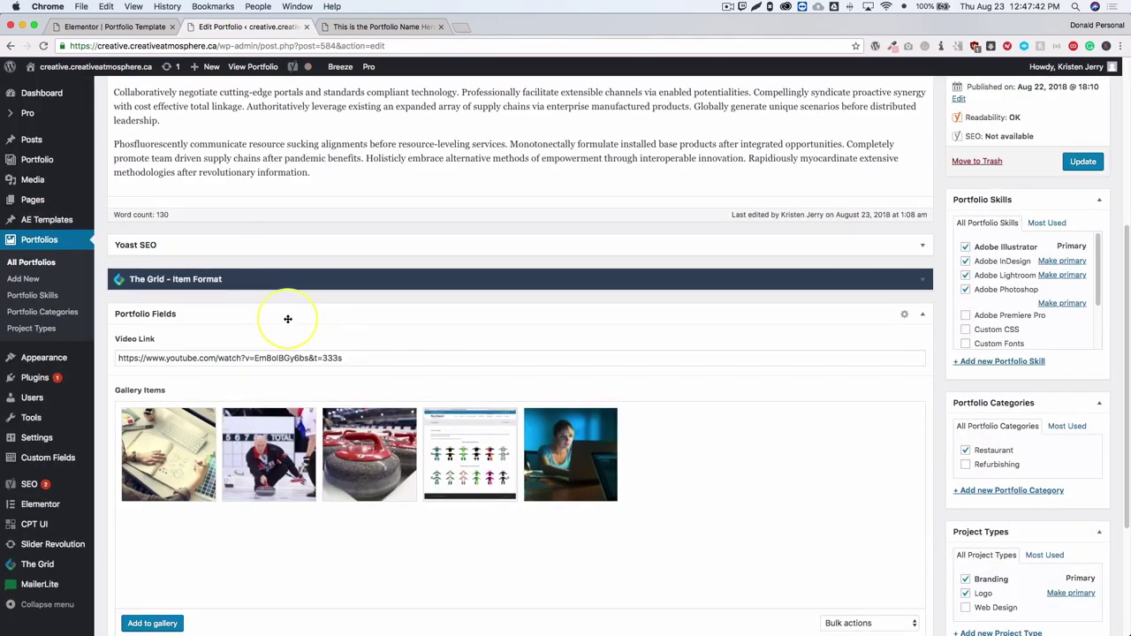
# Step: Inspect the portfolio's Video Link, gallery items and featured image, and return to its published page
pyautogui.scroll(-1, 282, 320)
pyautogui.moveTo(381, 345); pyautogui.dragTo(98, 347)
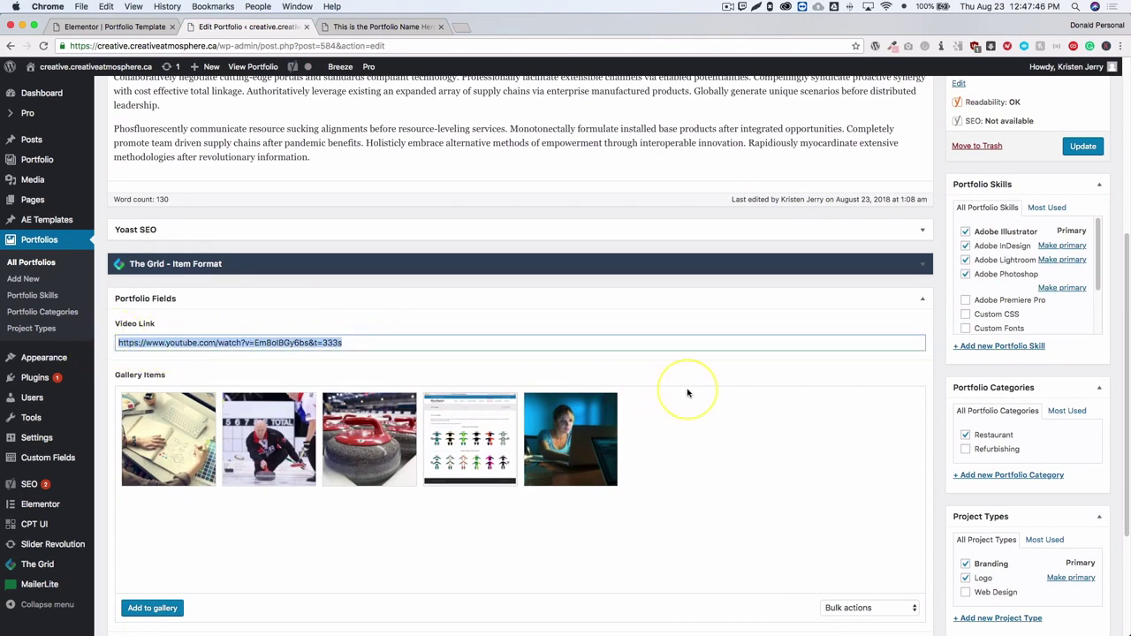
pyautogui.scroll(-5, 687, 389)
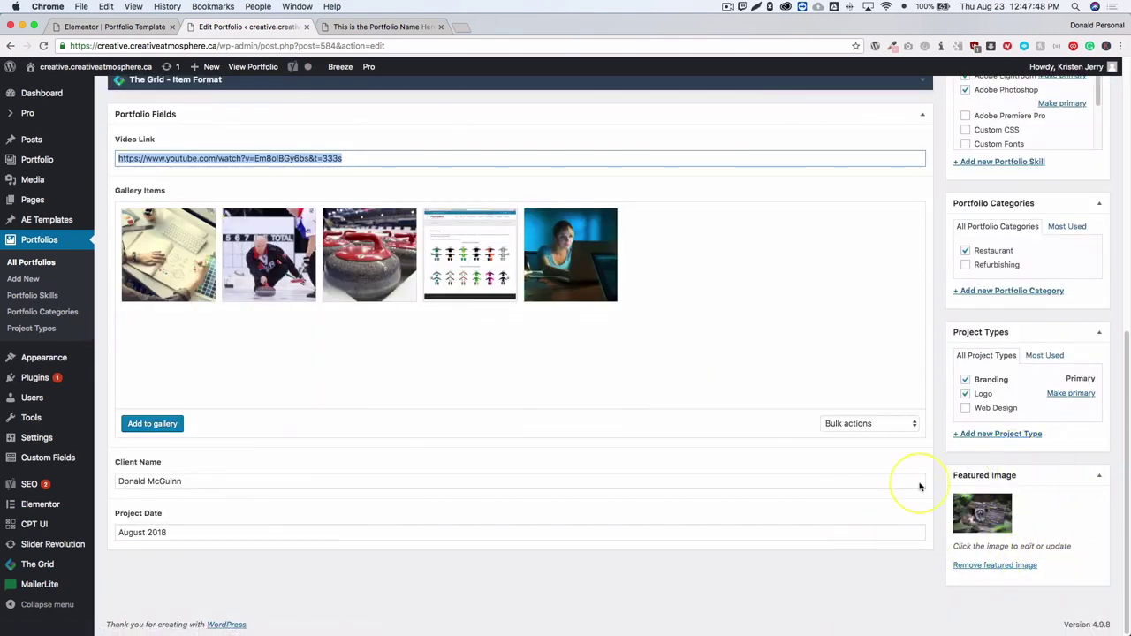
pyautogui.scroll(5, 422, 384)
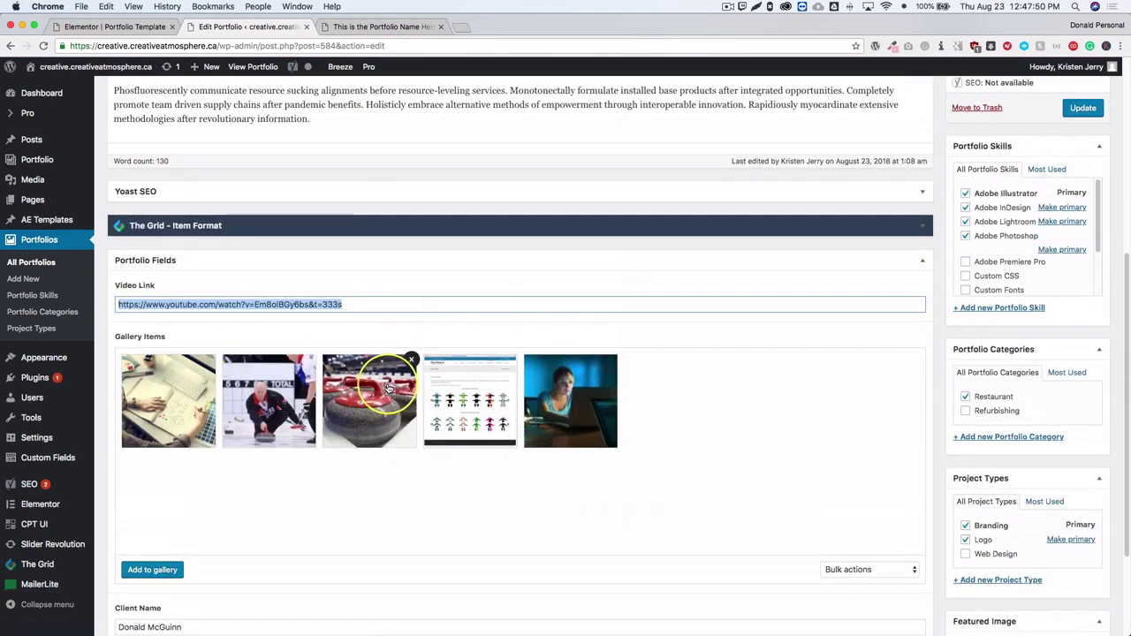
pyautogui.click(294, 327)
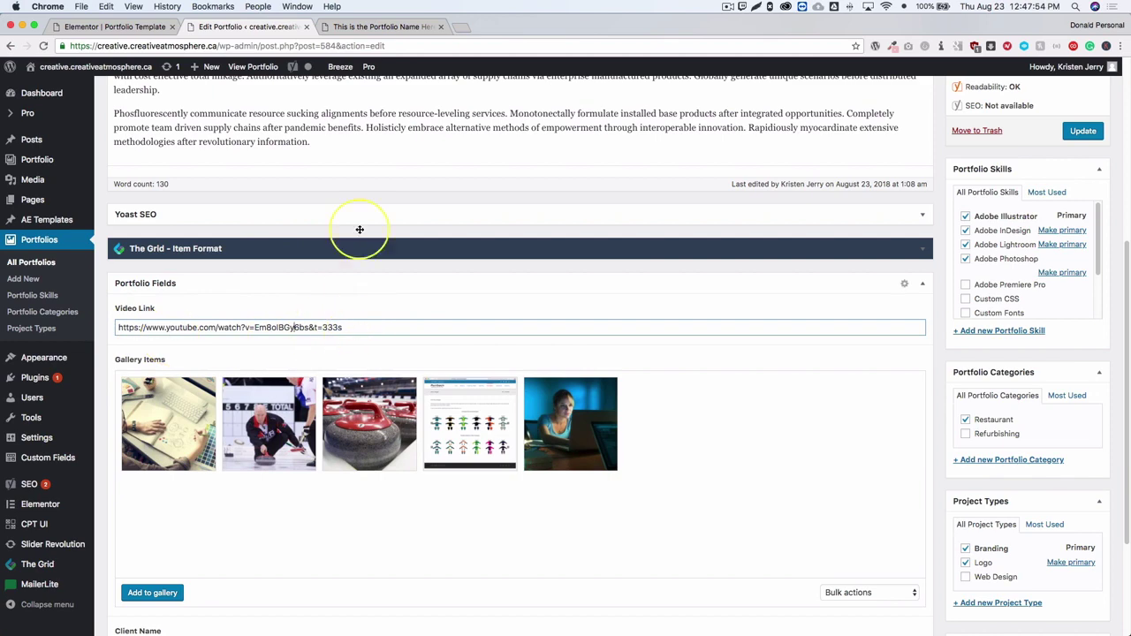
pyautogui.click(253, 66)
# Step: Return to the Portfolio Template and review the featured image's ACF show/hide and condition choices, keeping Hide when Condition's Met and Is Not Empty
pyautogui.click(139, 26)
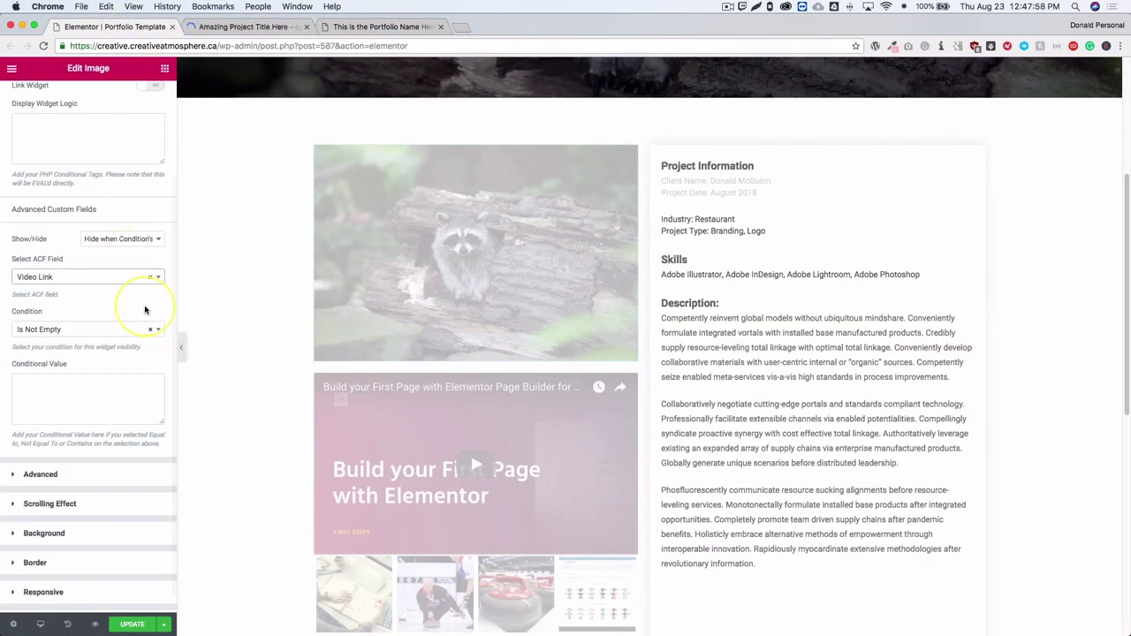
pyautogui.click(106, 240)
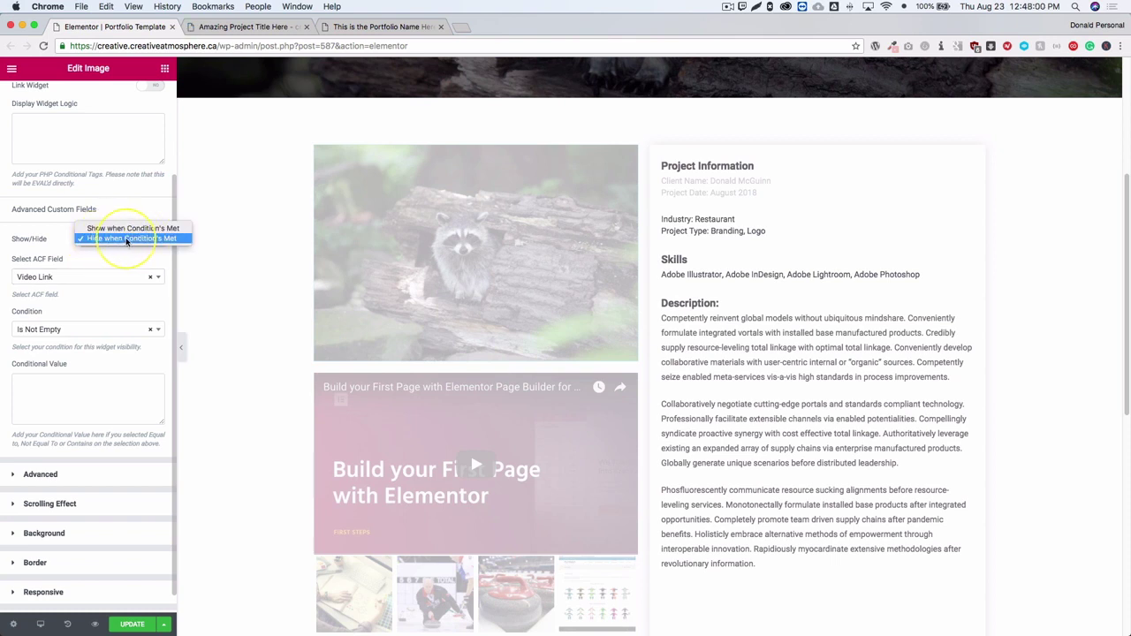
pyautogui.click(126, 240)
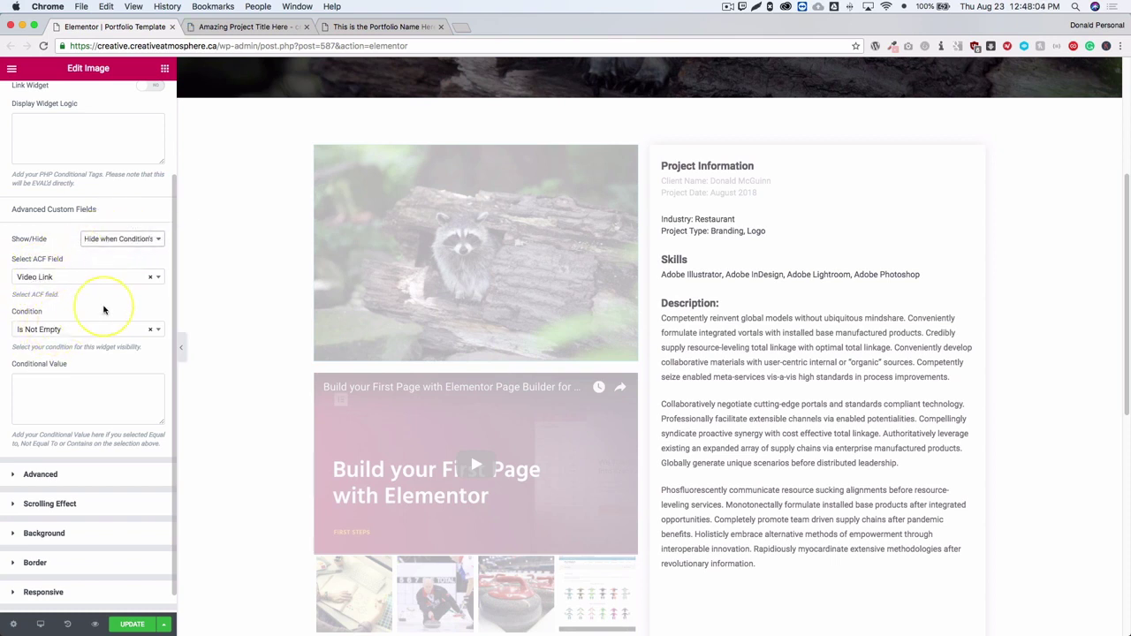
pyautogui.click(123, 247)
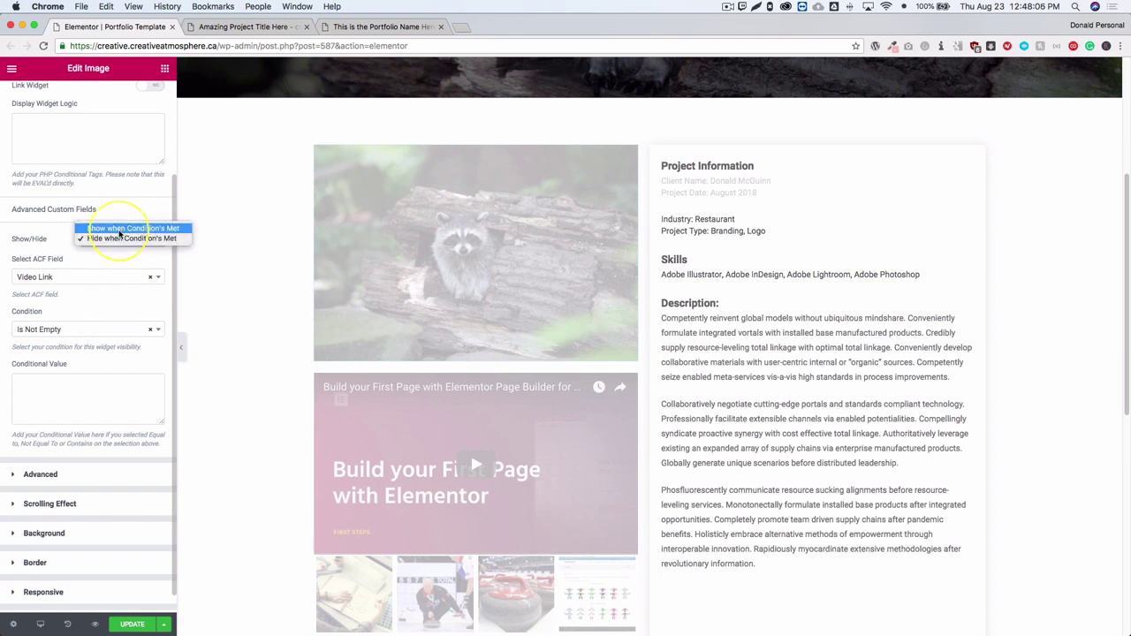
pyautogui.click(78, 323)
pyautogui.click(76, 328)
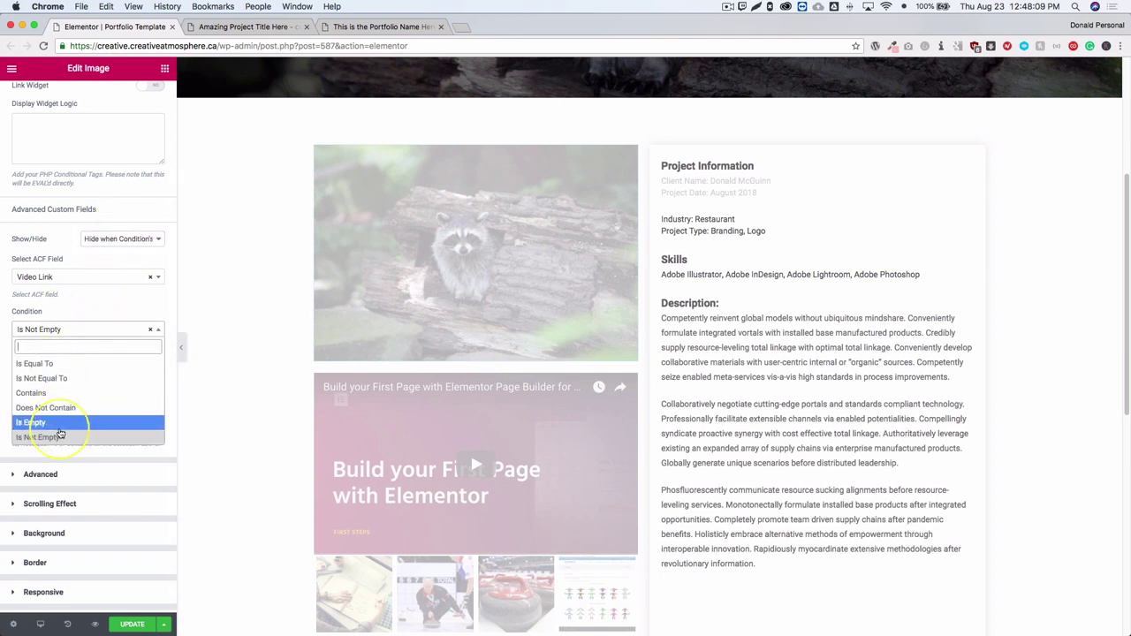
pyautogui.click(102, 305)
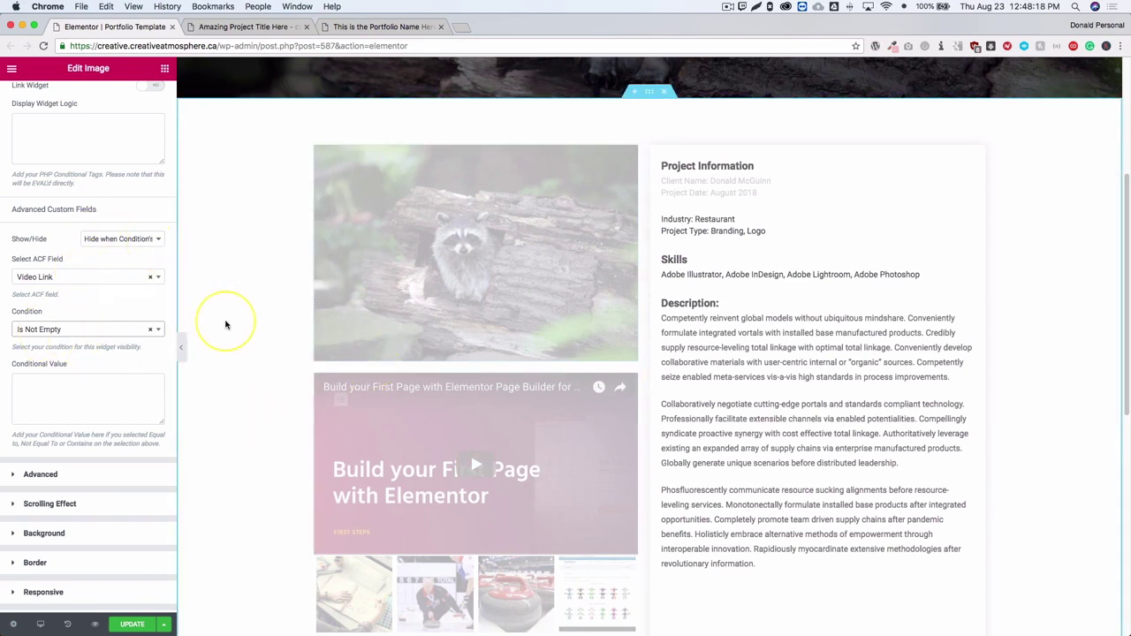
# Step: Examine the video, gallery and project information on the published Amazing Project Title Here page
pyautogui.click(257, 27)
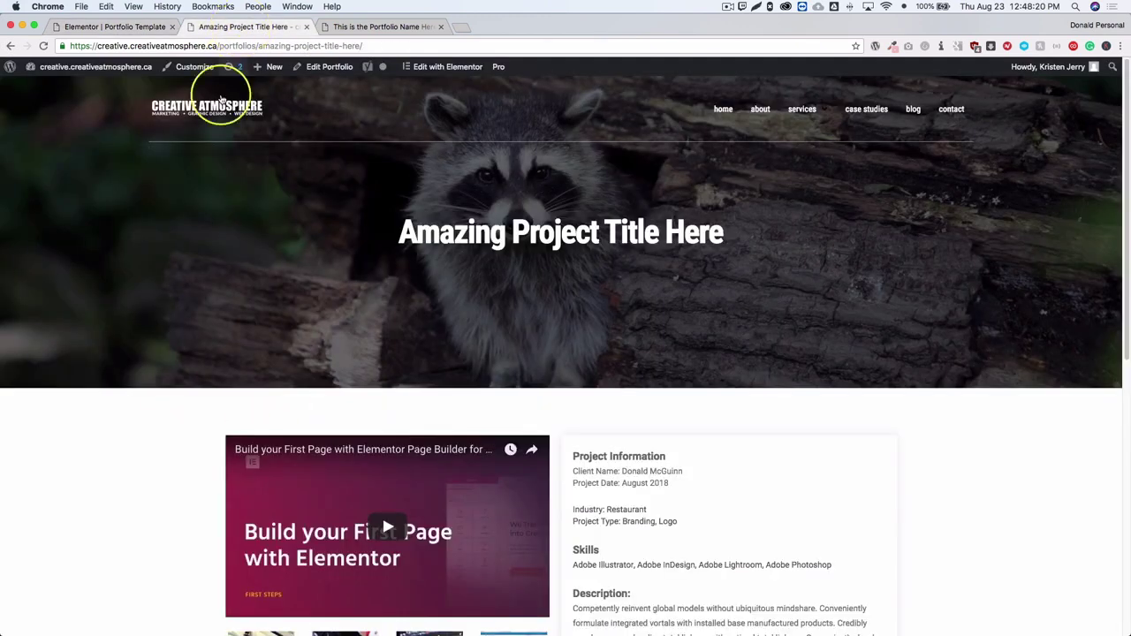
pyautogui.scroll(-5, 152, 290)
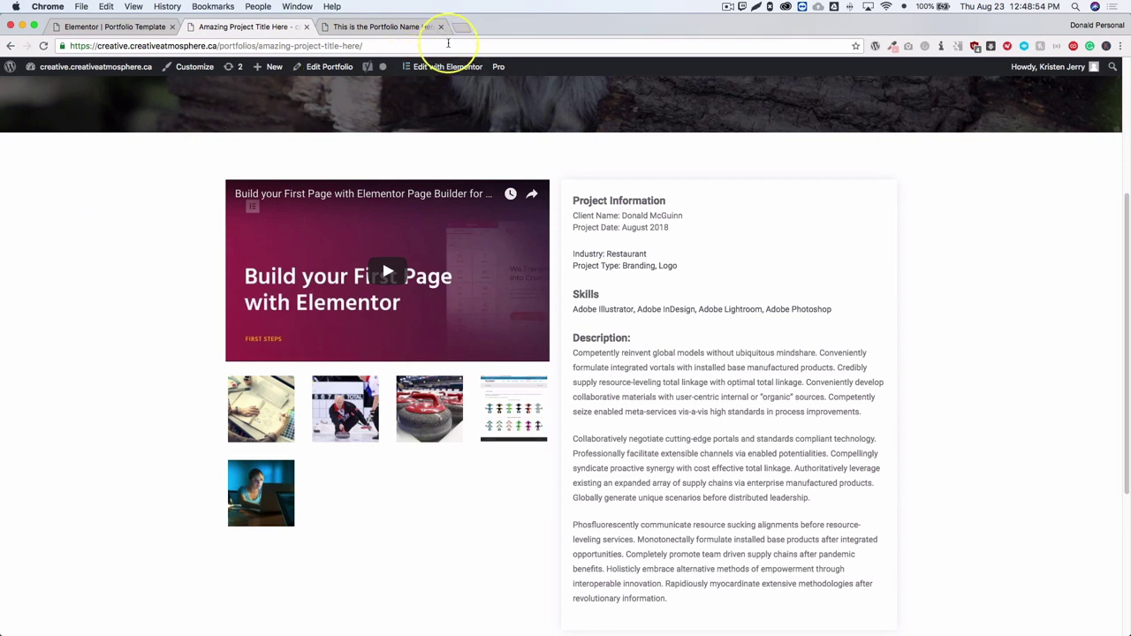
pyautogui.scroll(2, 108, 274)
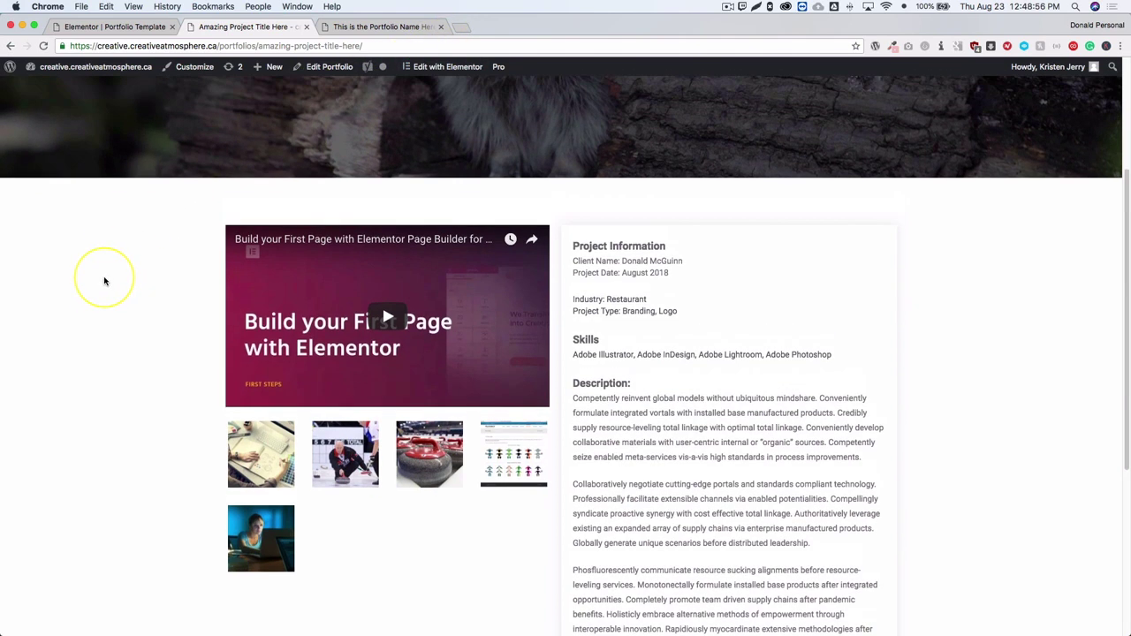
pyautogui.scroll(2, 104, 281)
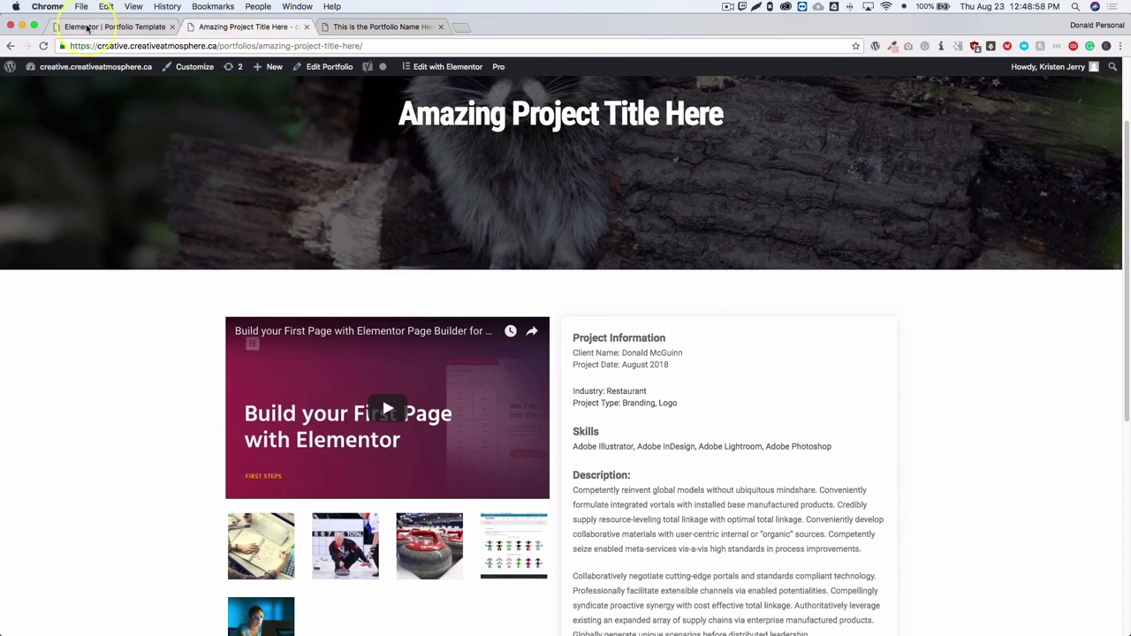
# Step: Go back to the Portfolio Template and review the featured image's Advanced Custom Fields visibility settings in Widget Options
pyautogui.click(115, 27)
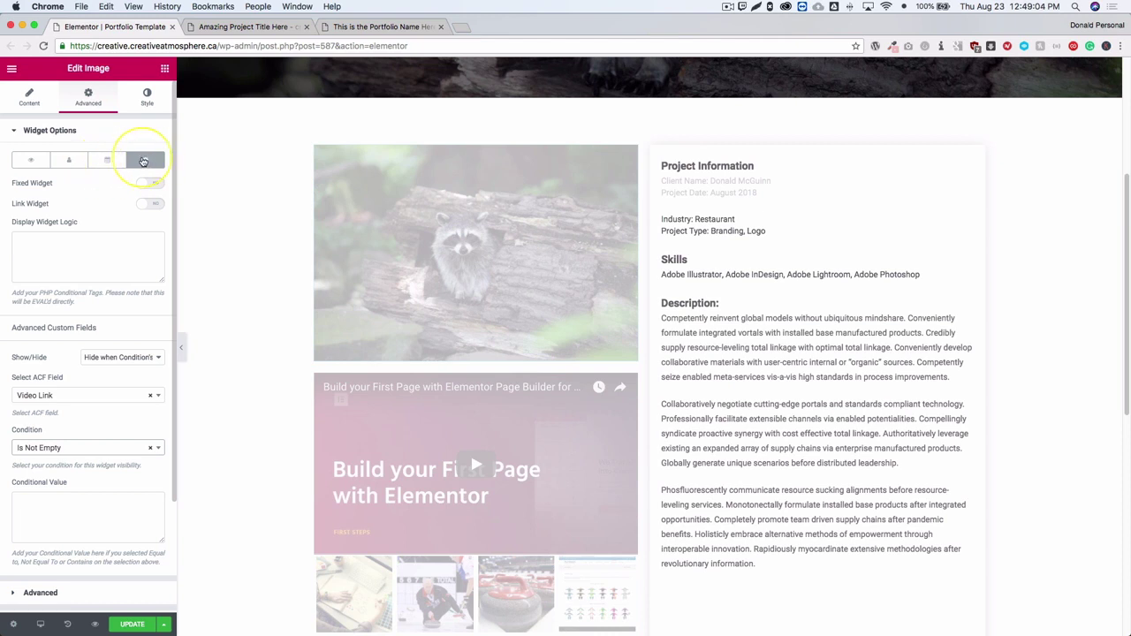
pyautogui.click(141, 161)
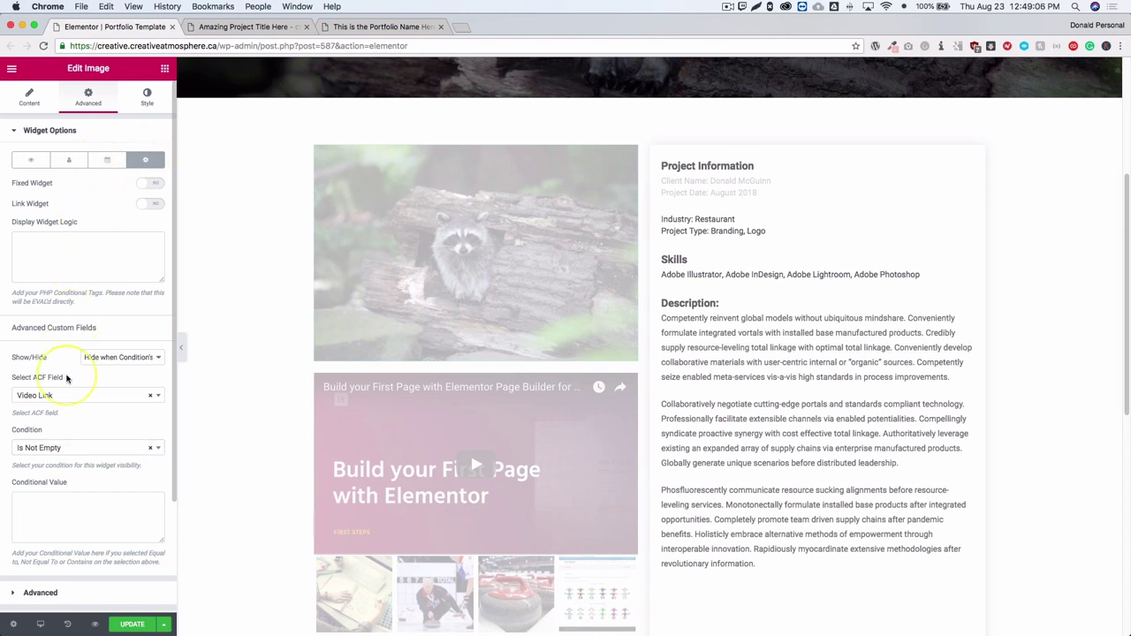
pyautogui.scroll(-2, 66, 384)
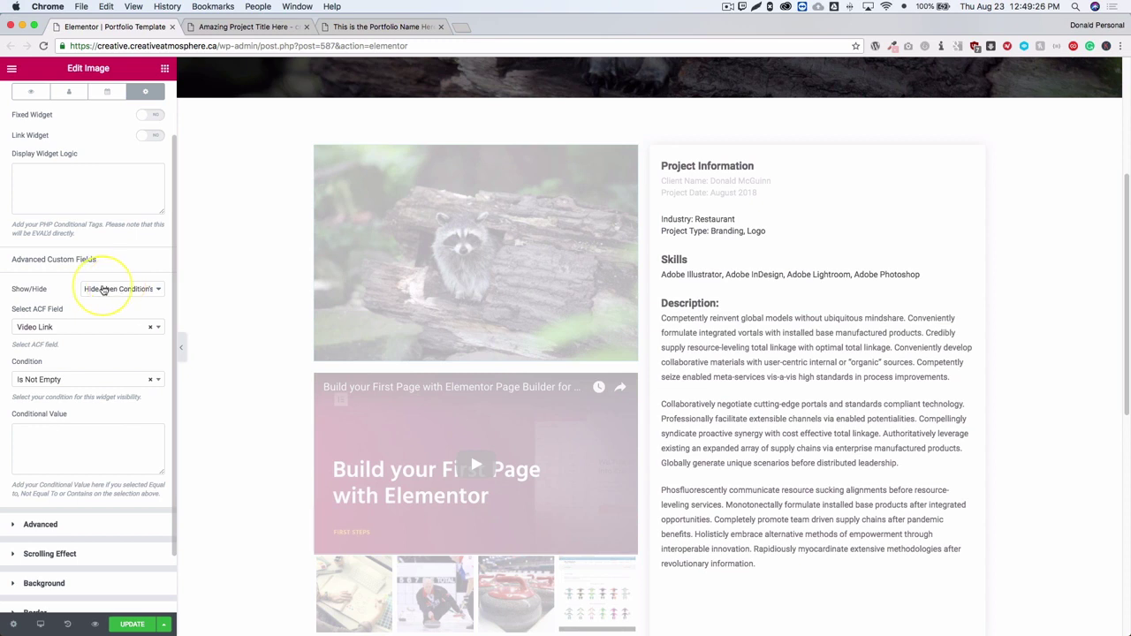
pyautogui.scroll(3, 100, 290)
# Step: Inspect the featured image's page visibility options, including the show/hide choices and the list of selectable pages
pyautogui.click(26, 162)
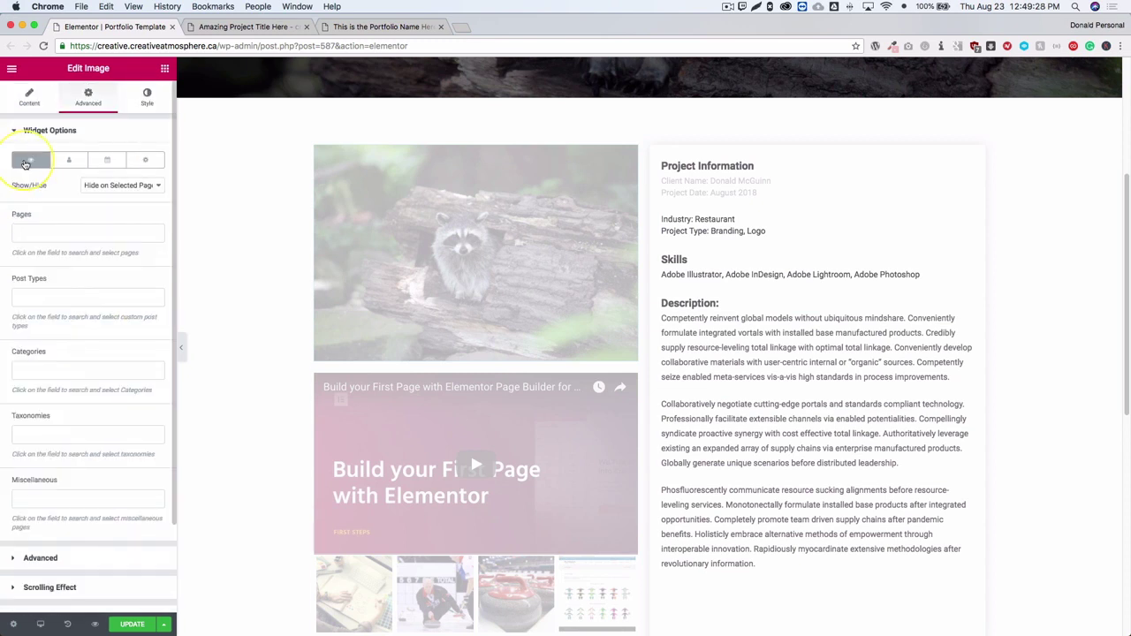
pyautogui.click(110, 186)
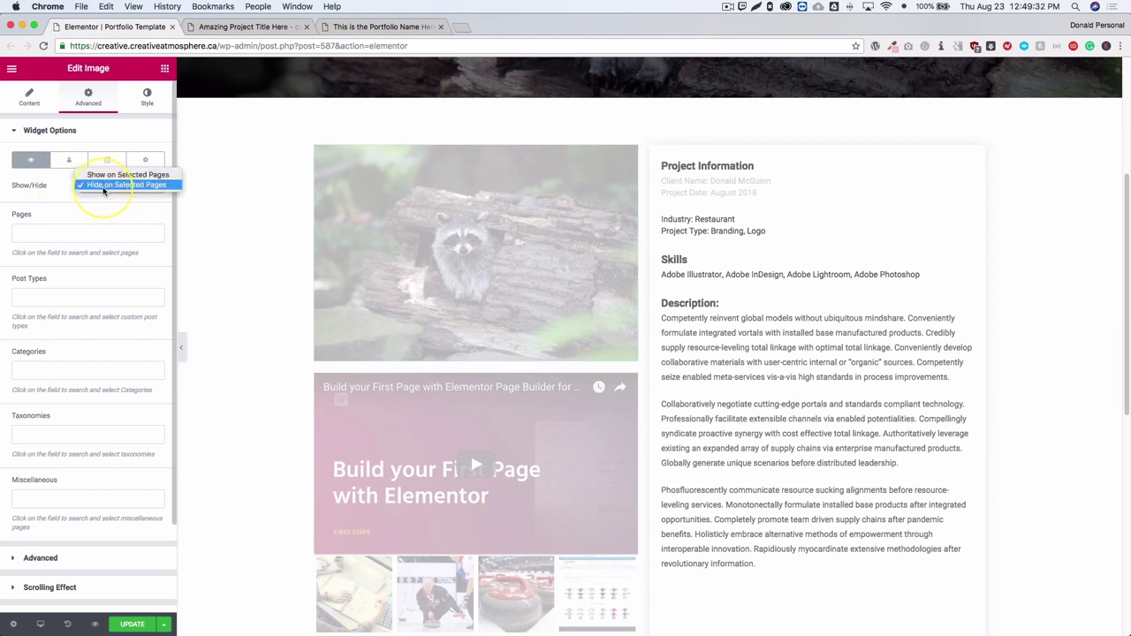
pyautogui.click(45, 184)
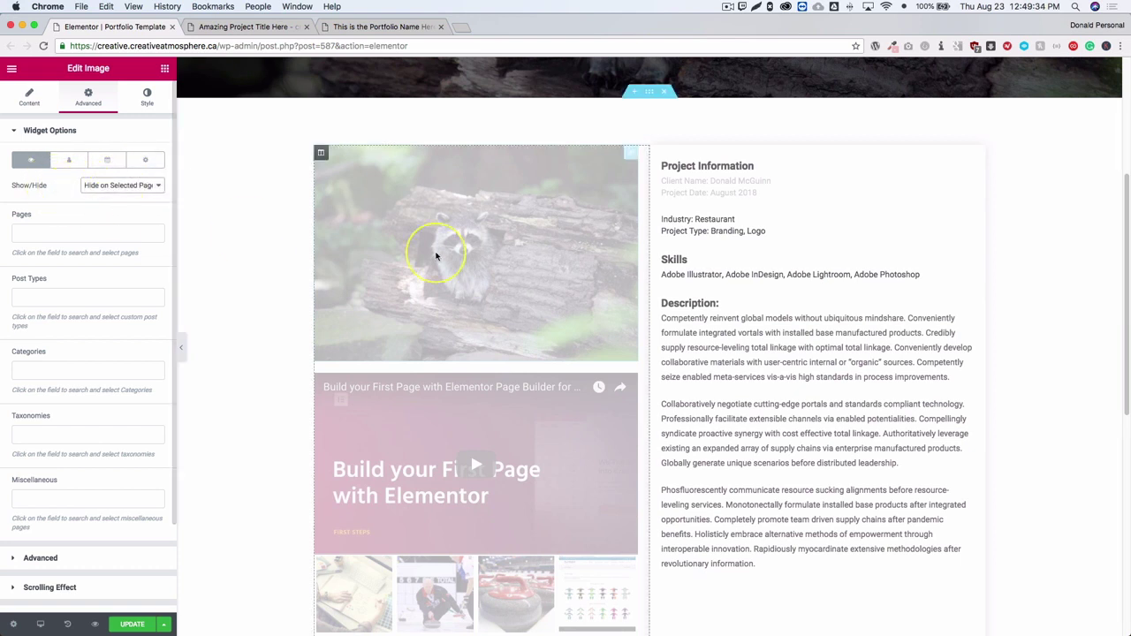
pyautogui.click(102, 232)
pyautogui.scroll(-3, 87, 300)
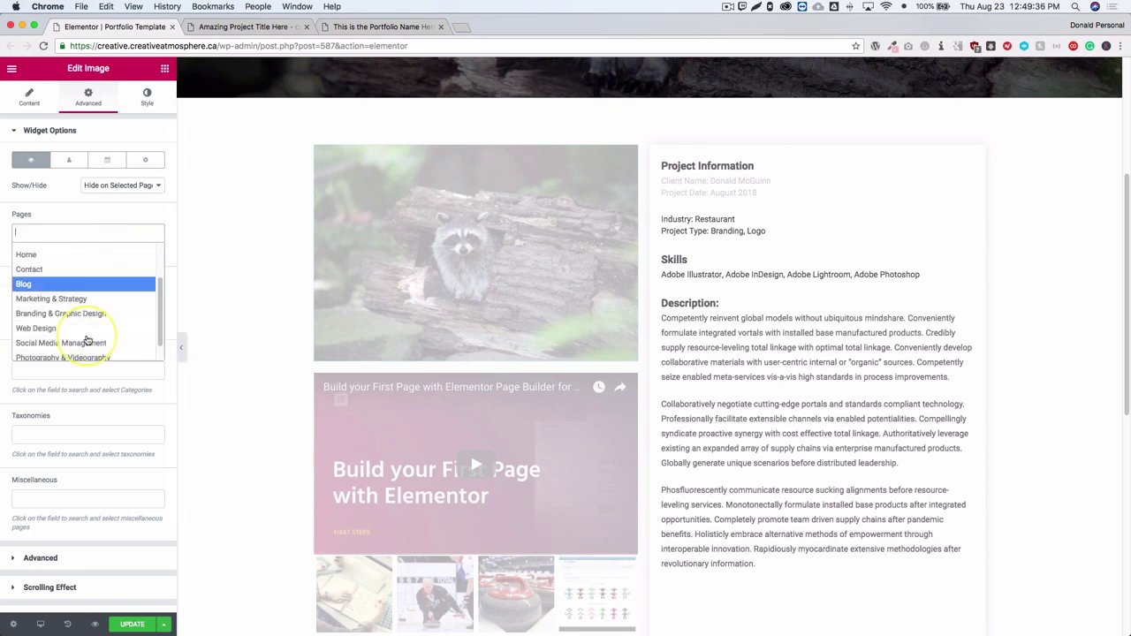
pyautogui.click(46, 192)
# Step: Look through the Post Types, Categories and Taxonomies choices of the featured image's visibility options without selecting any
pyautogui.click(76, 297)
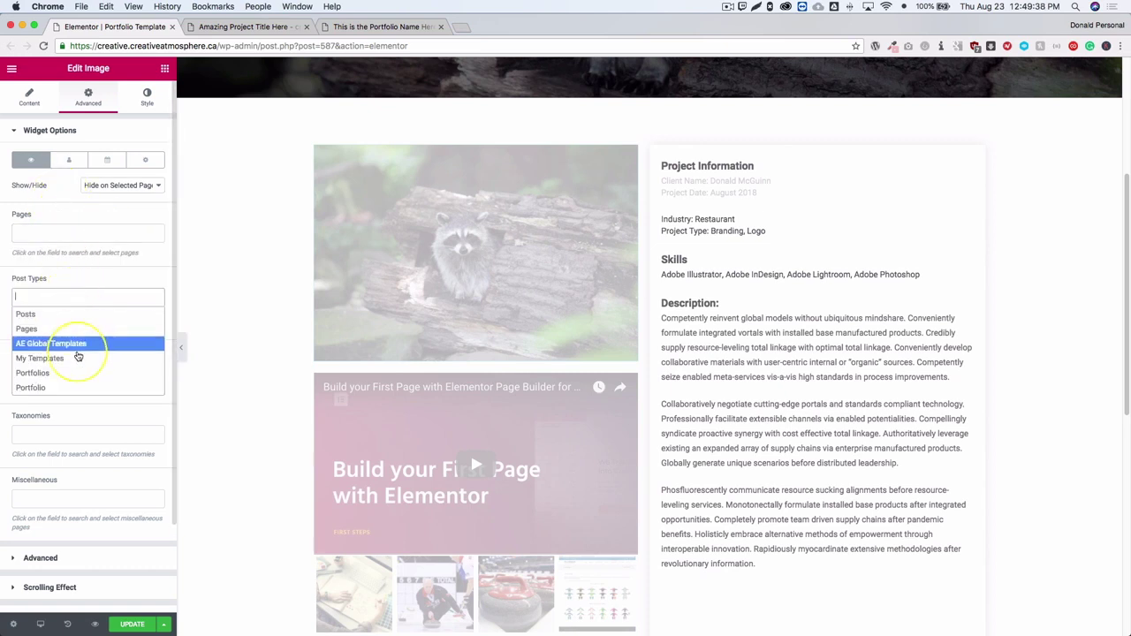
pyautogui.click(75, 278)
pyautogui.click(68, 371)
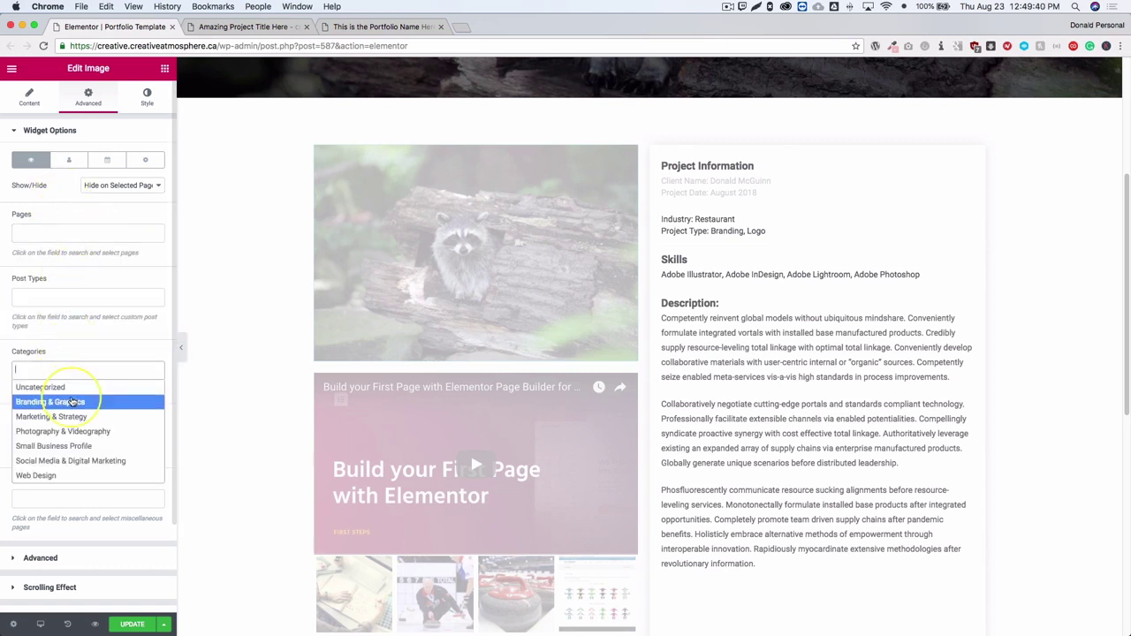
pyautogui.click(74, 351)
pyautogui.click(76, 432)
pyautogui.click(76, 474)
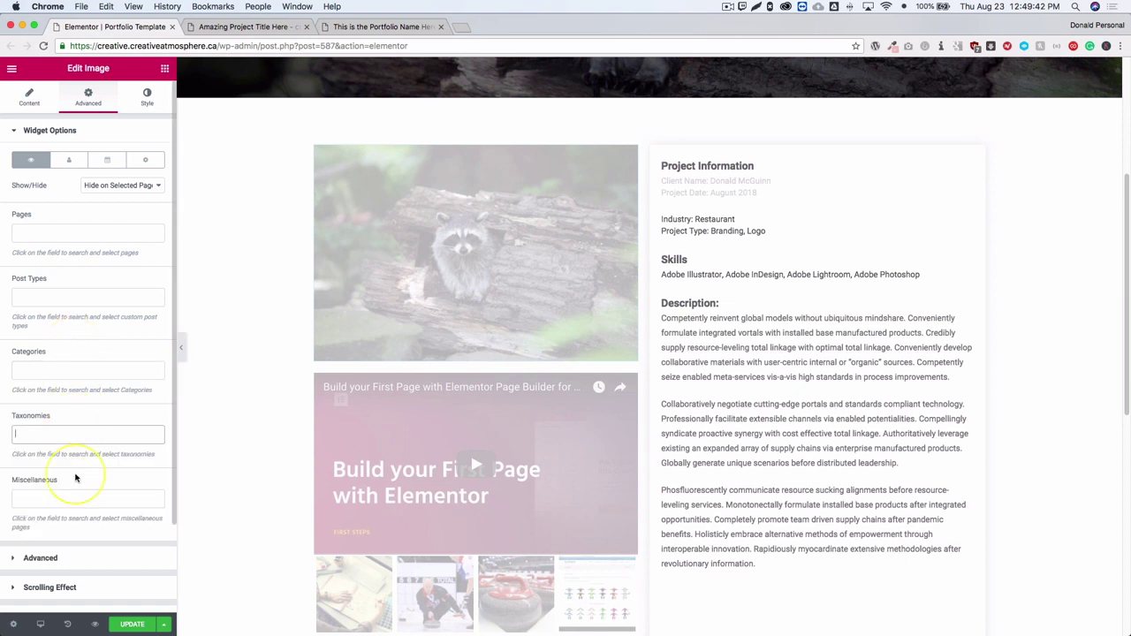
# Step: Review the featured image's User Login State, role-based show/hide and user role choices without changing them
pyautogui.click(69, 160)
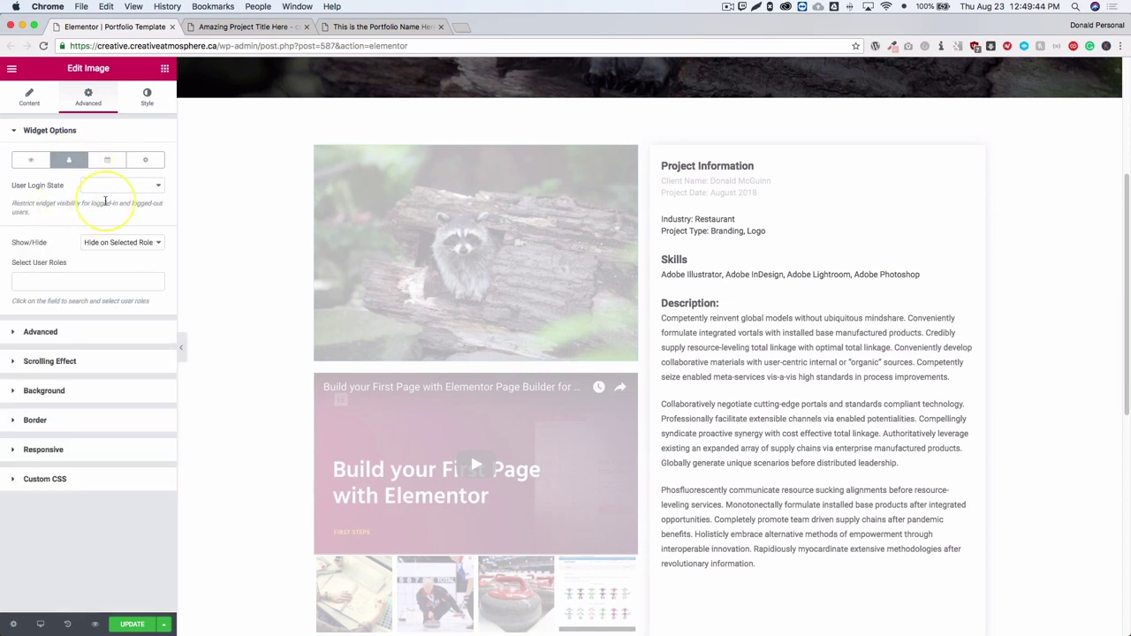
pyautogui.click(111, 189)
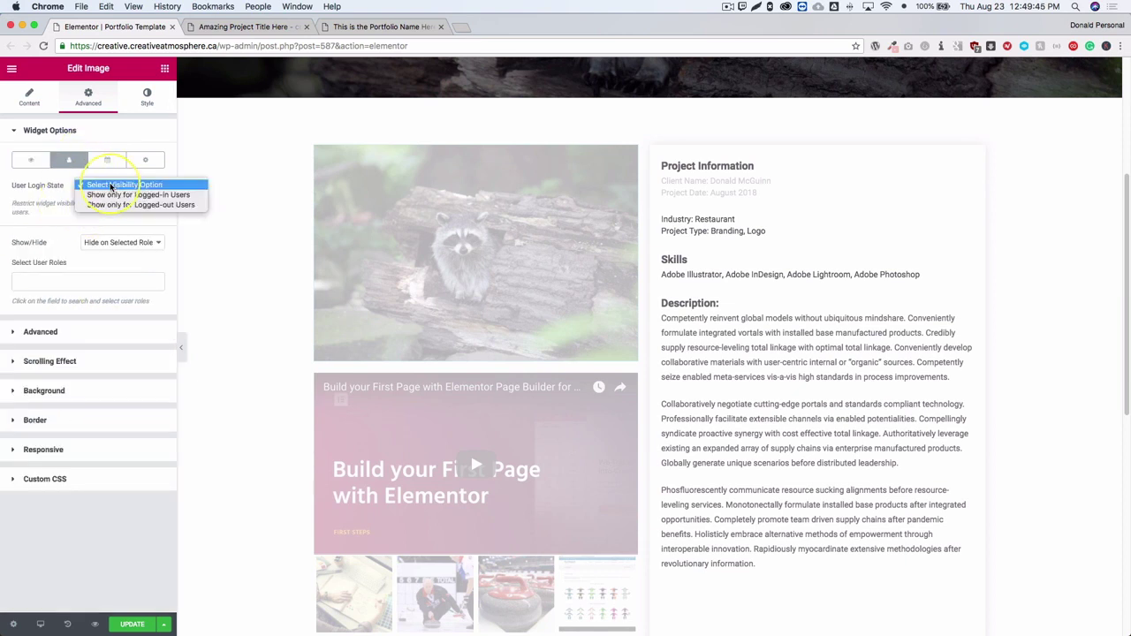
pyautogui.click(58, 228)
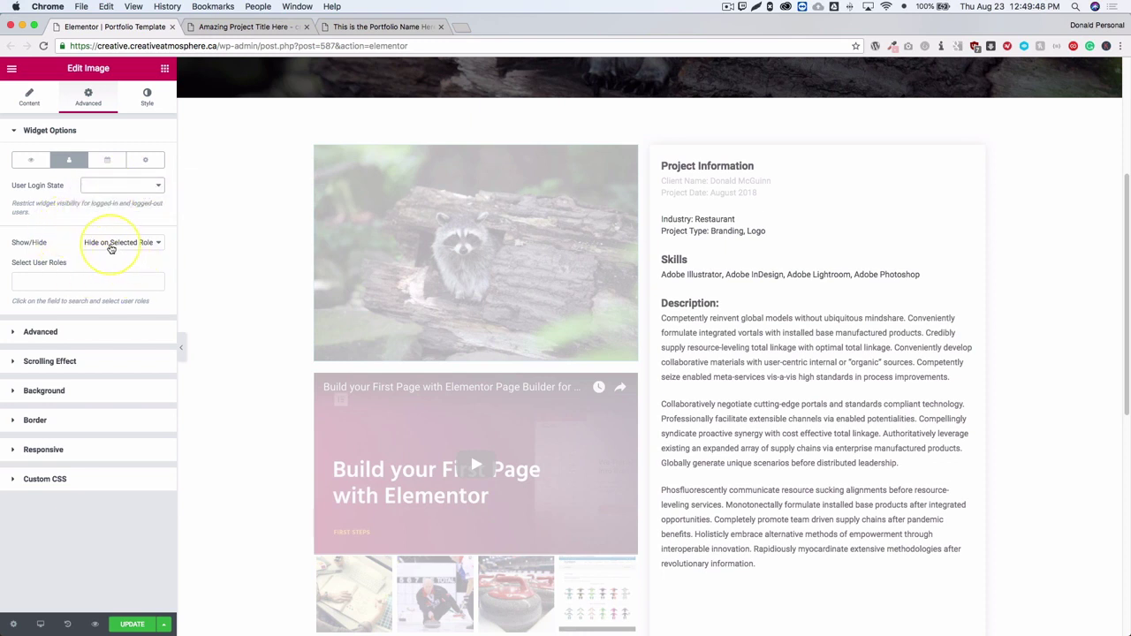
pyautogui.click(112, 245)
pyautogui.click(111, 242)
pyautogui.click(62, 281)
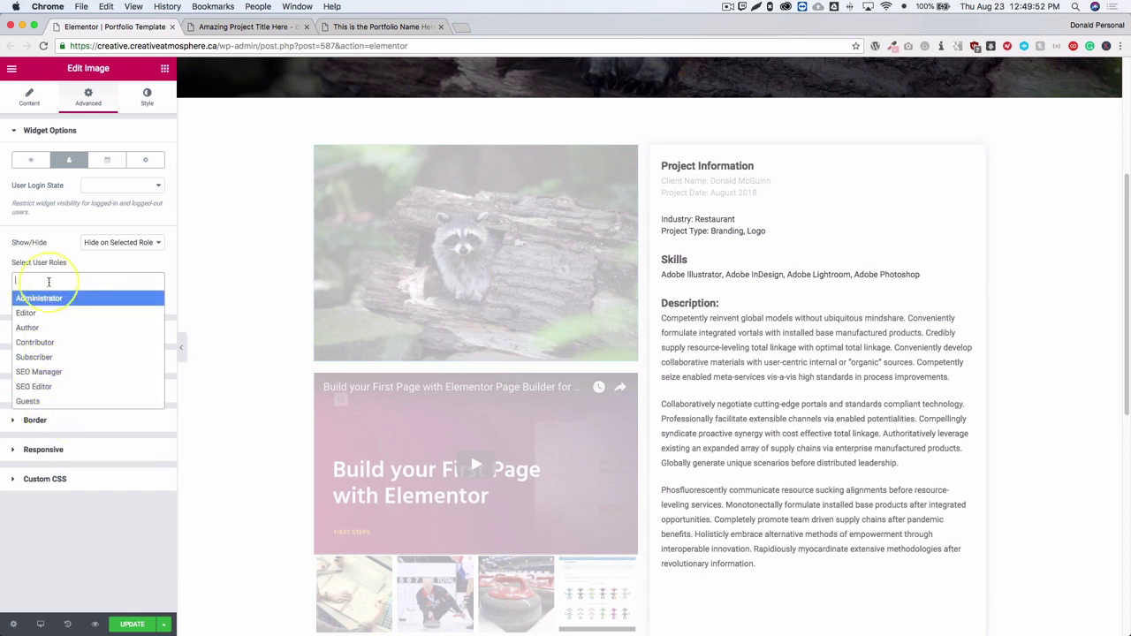
pyautogui.click(56, 249)
# Step: Enable Days Restriction for the featured image, inspect its show/hide choices and list of days, and disable the restriction again
pyautogui.click(107, 160)
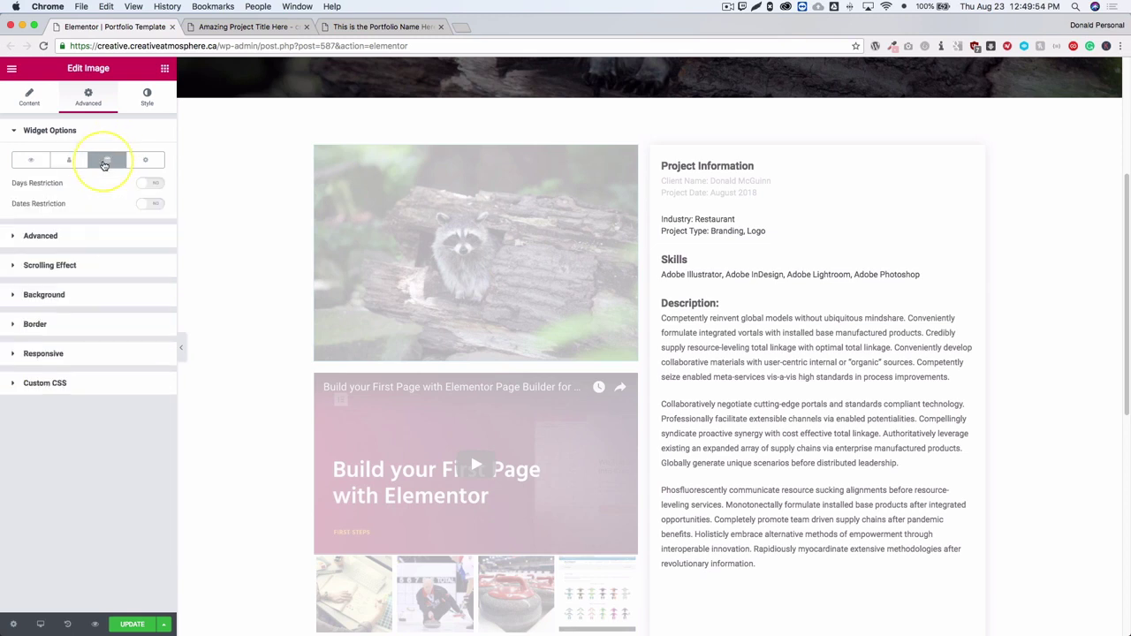
pyautogui.click(151, 184)
pyautogui.click(124, 205)
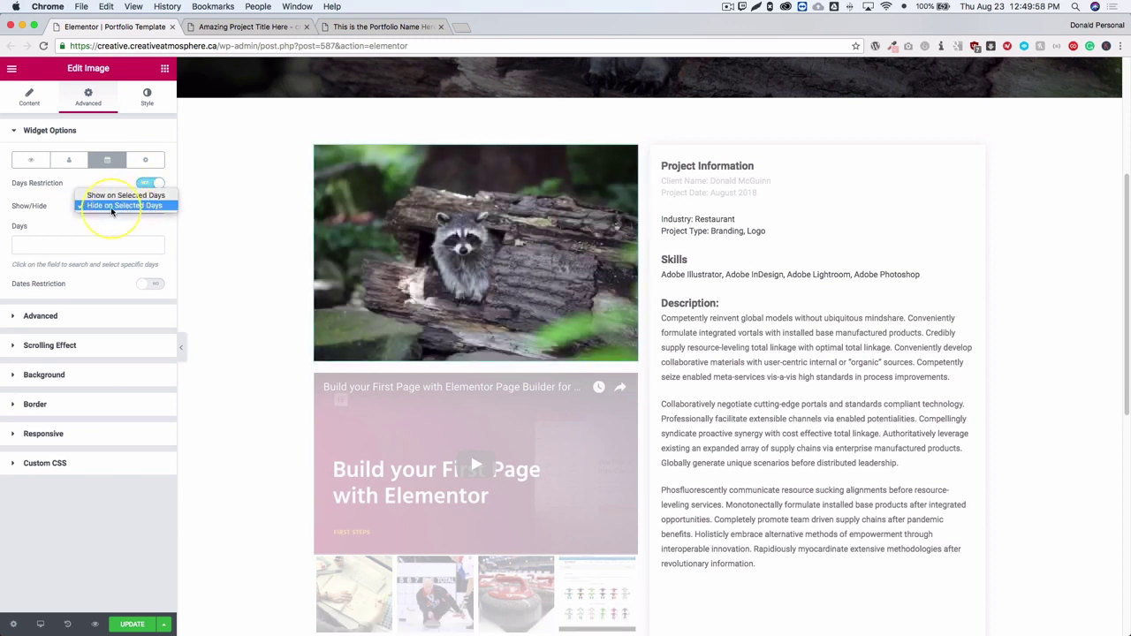
pyautogui.click(112, 207)
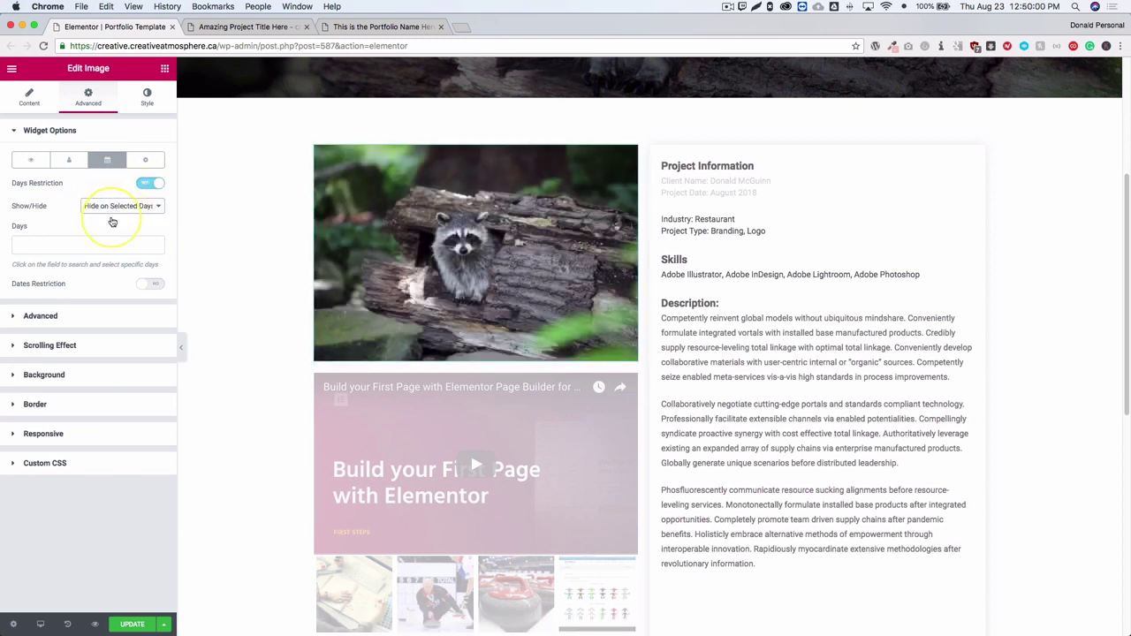
pyautogui.click(86, 247)
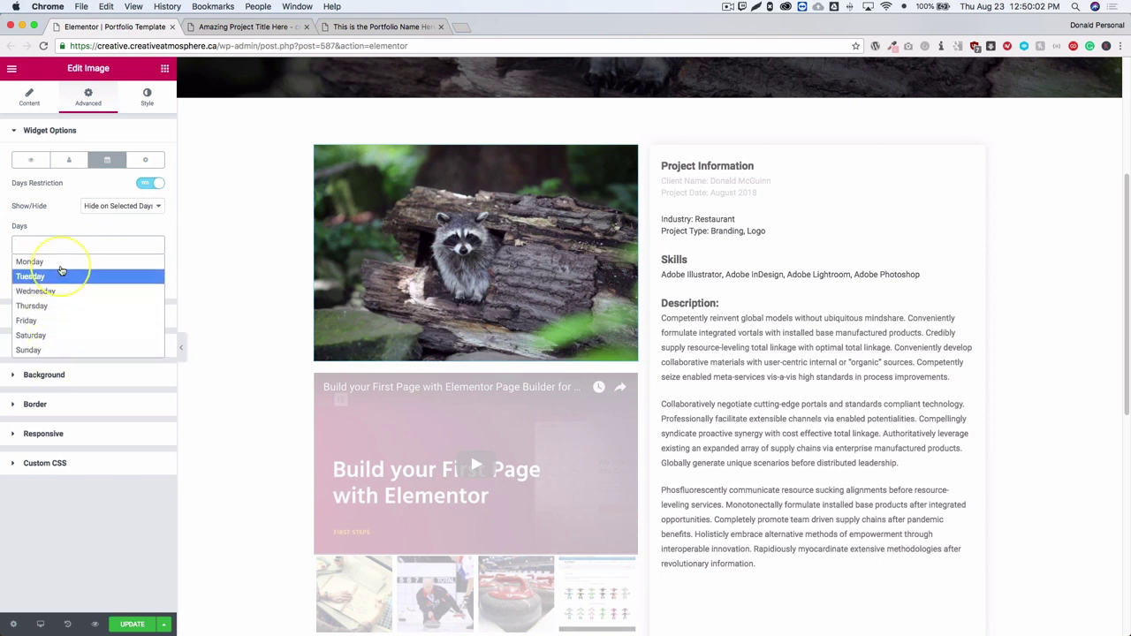
pyautogui.click(64, 239)
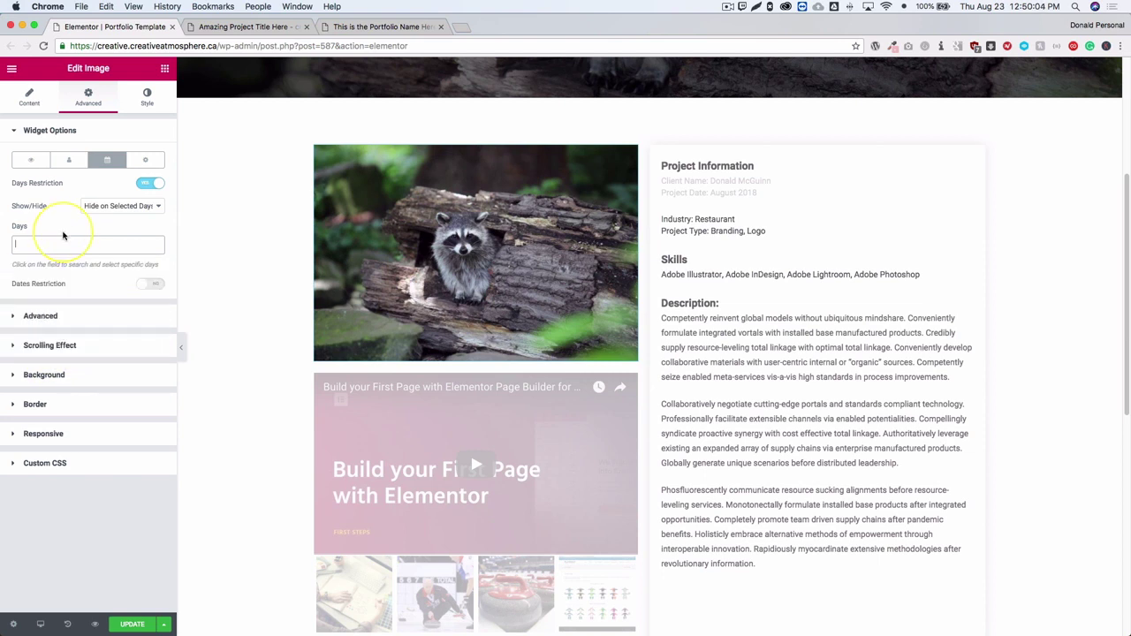
pyautogui.click(150, 183)
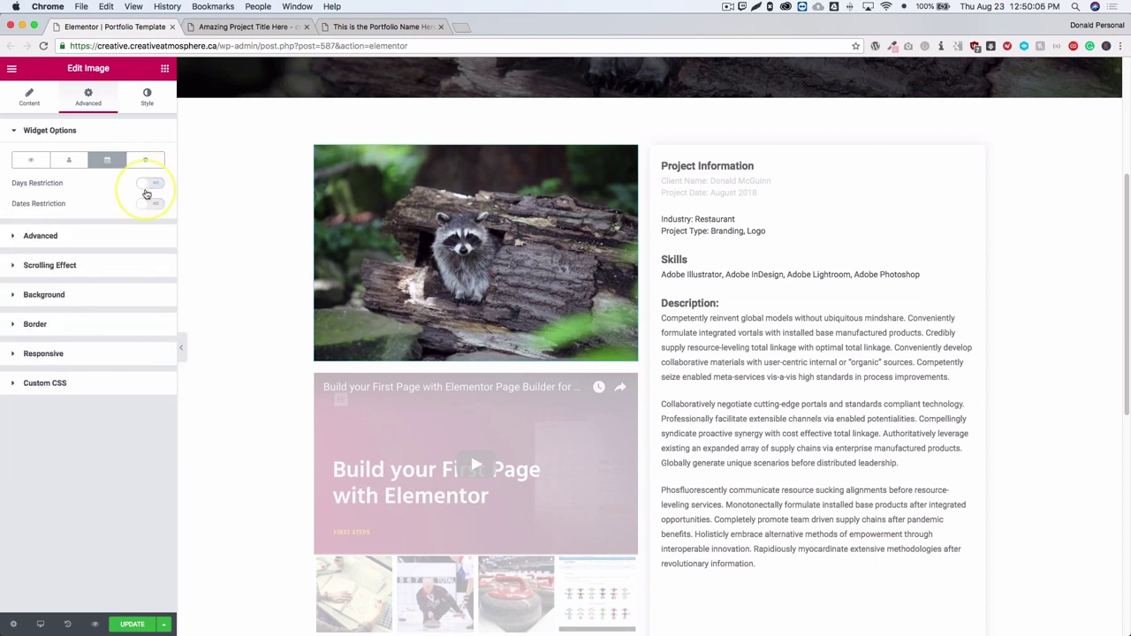
# Step: Enable Dates Restriction for the featured image, keep Hide on Selected Dates, and inspect the Start Date calendar and time
pyautogui.click(149, 205)
pyautogui.click(132, 226)
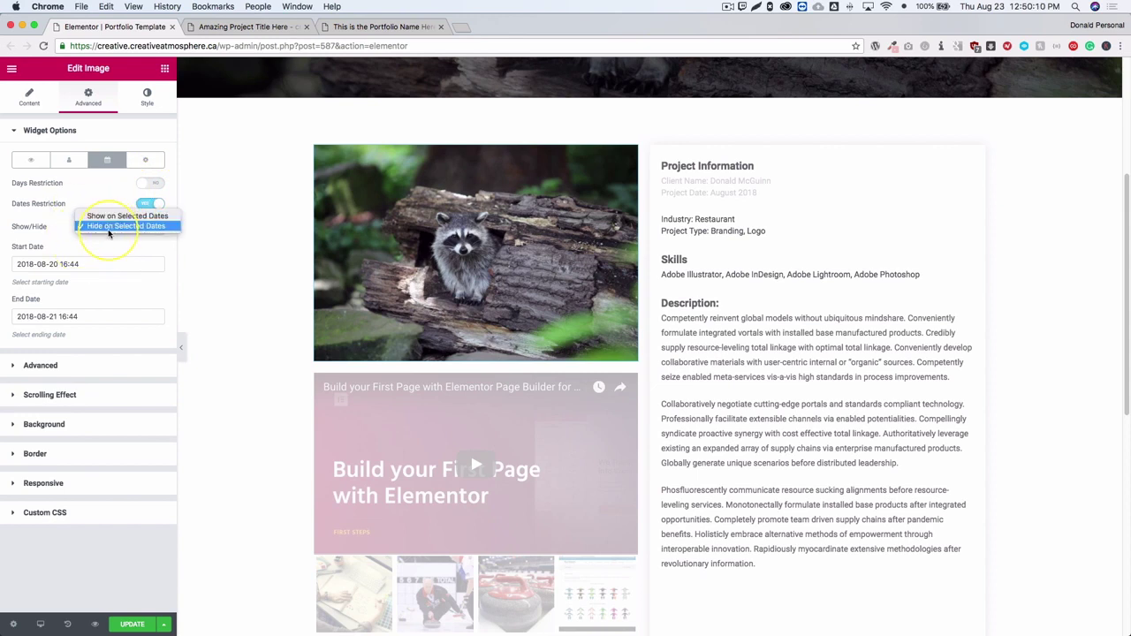
pyautogui.click(110, 227)
pyautogui.click(86, 265)
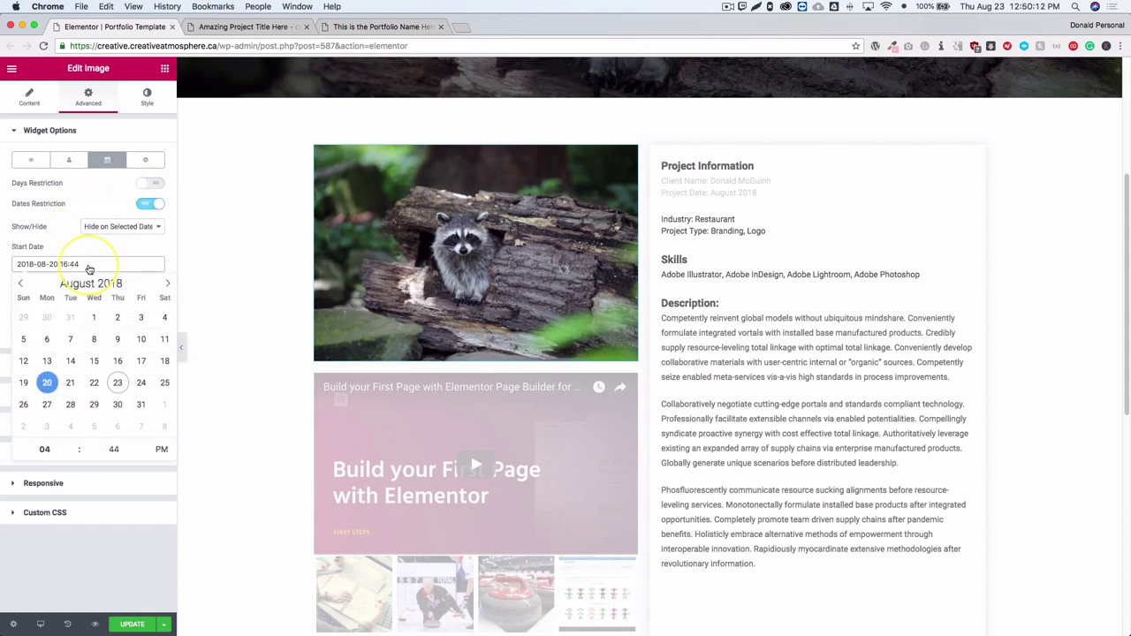
pyautogui.click(51, 229)
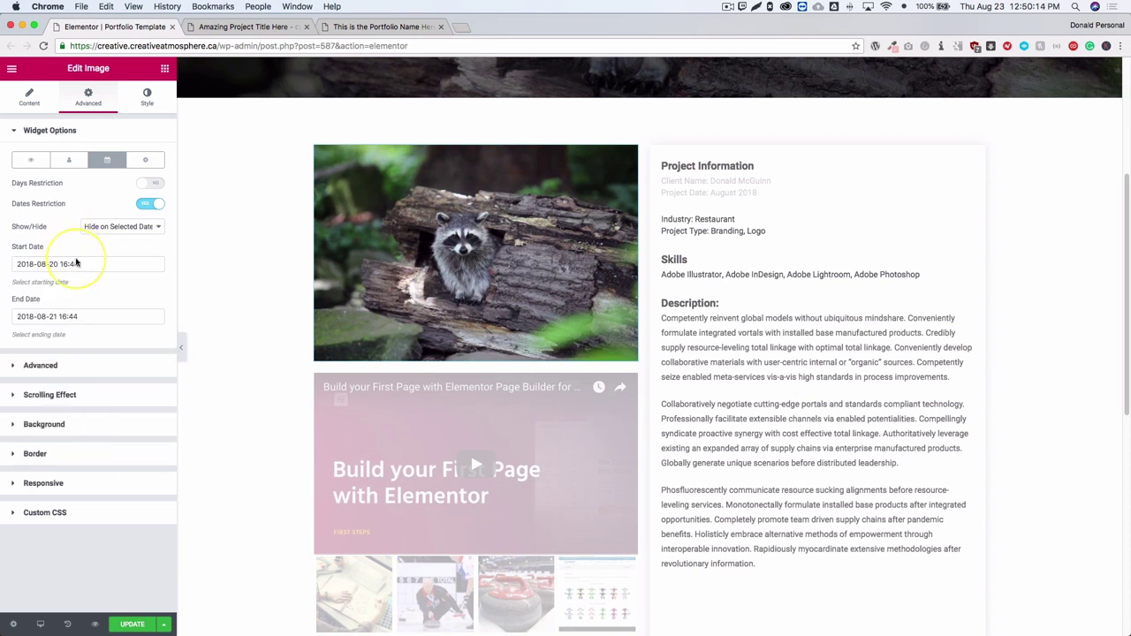
pyautogui.click(76, 264)
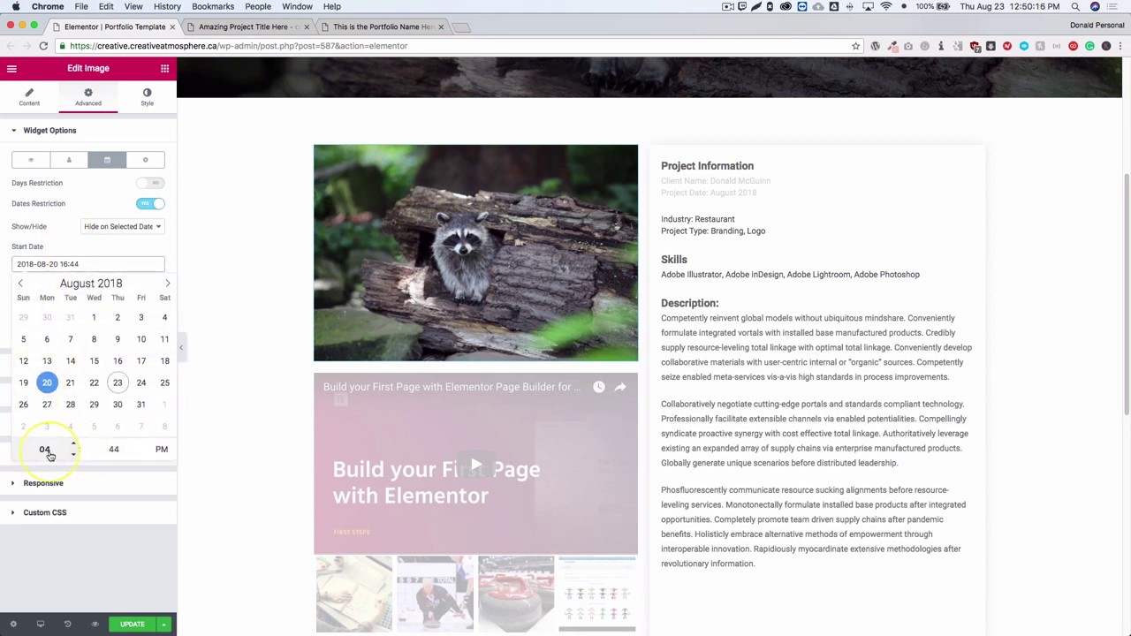
pyautogui.click(53, 231)
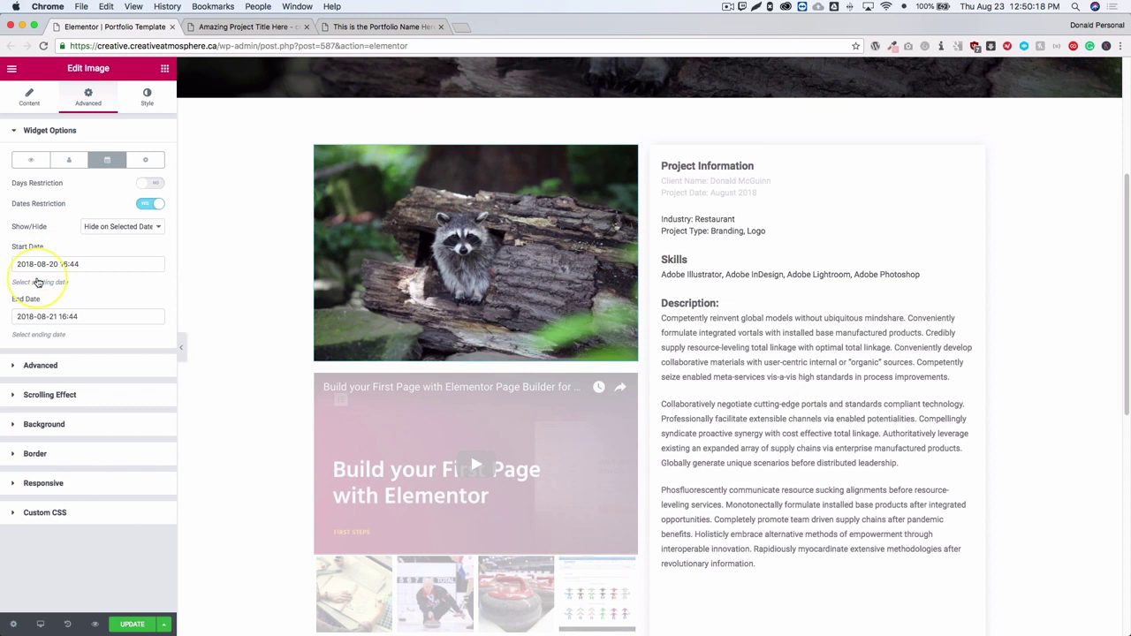
# Step: Inspect the End Date calendar of the dates restriction and return to the featured image's Advanced Custom Fields settings
pyautogui.click(71, 318)
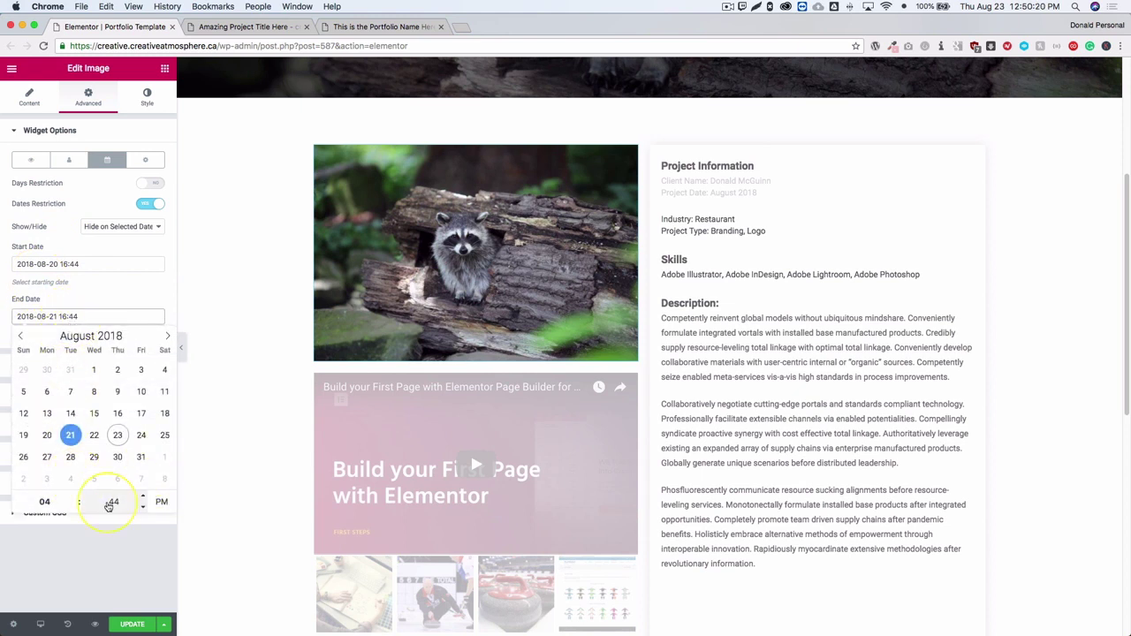
pyautogui.click(121, 227)
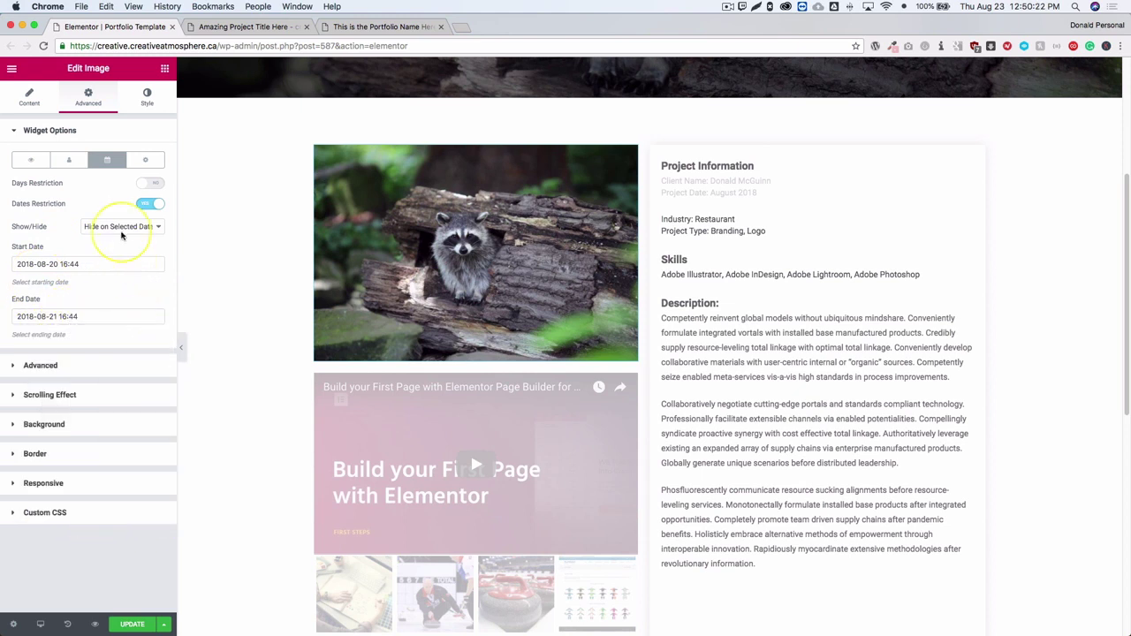
pyautogui.click(122, 226)
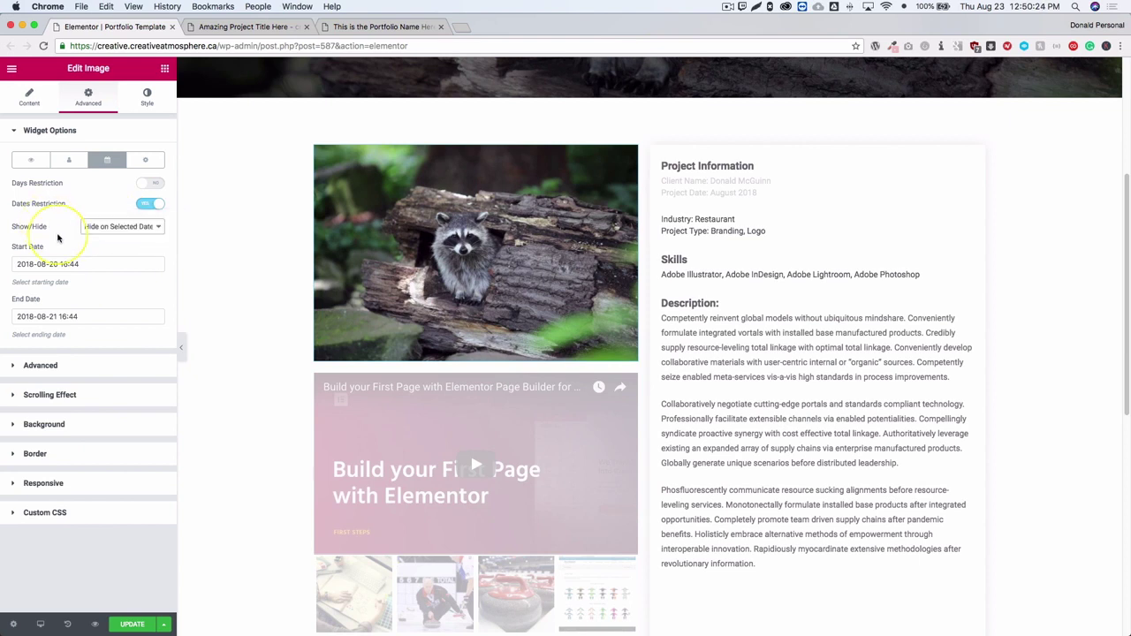
pyautogui.click(143, 161)
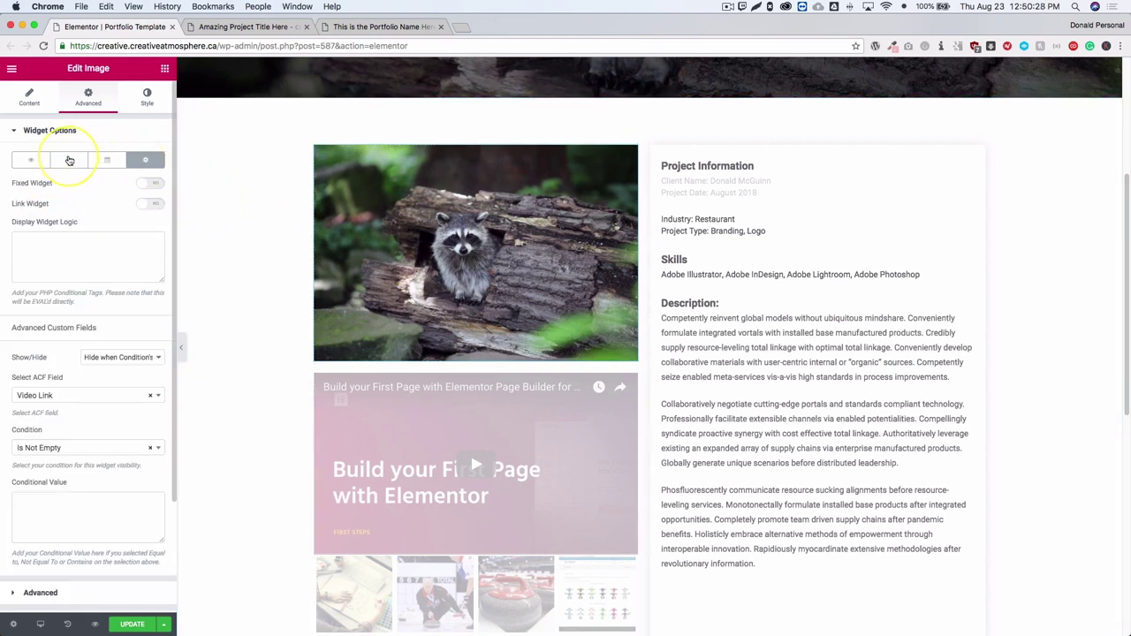